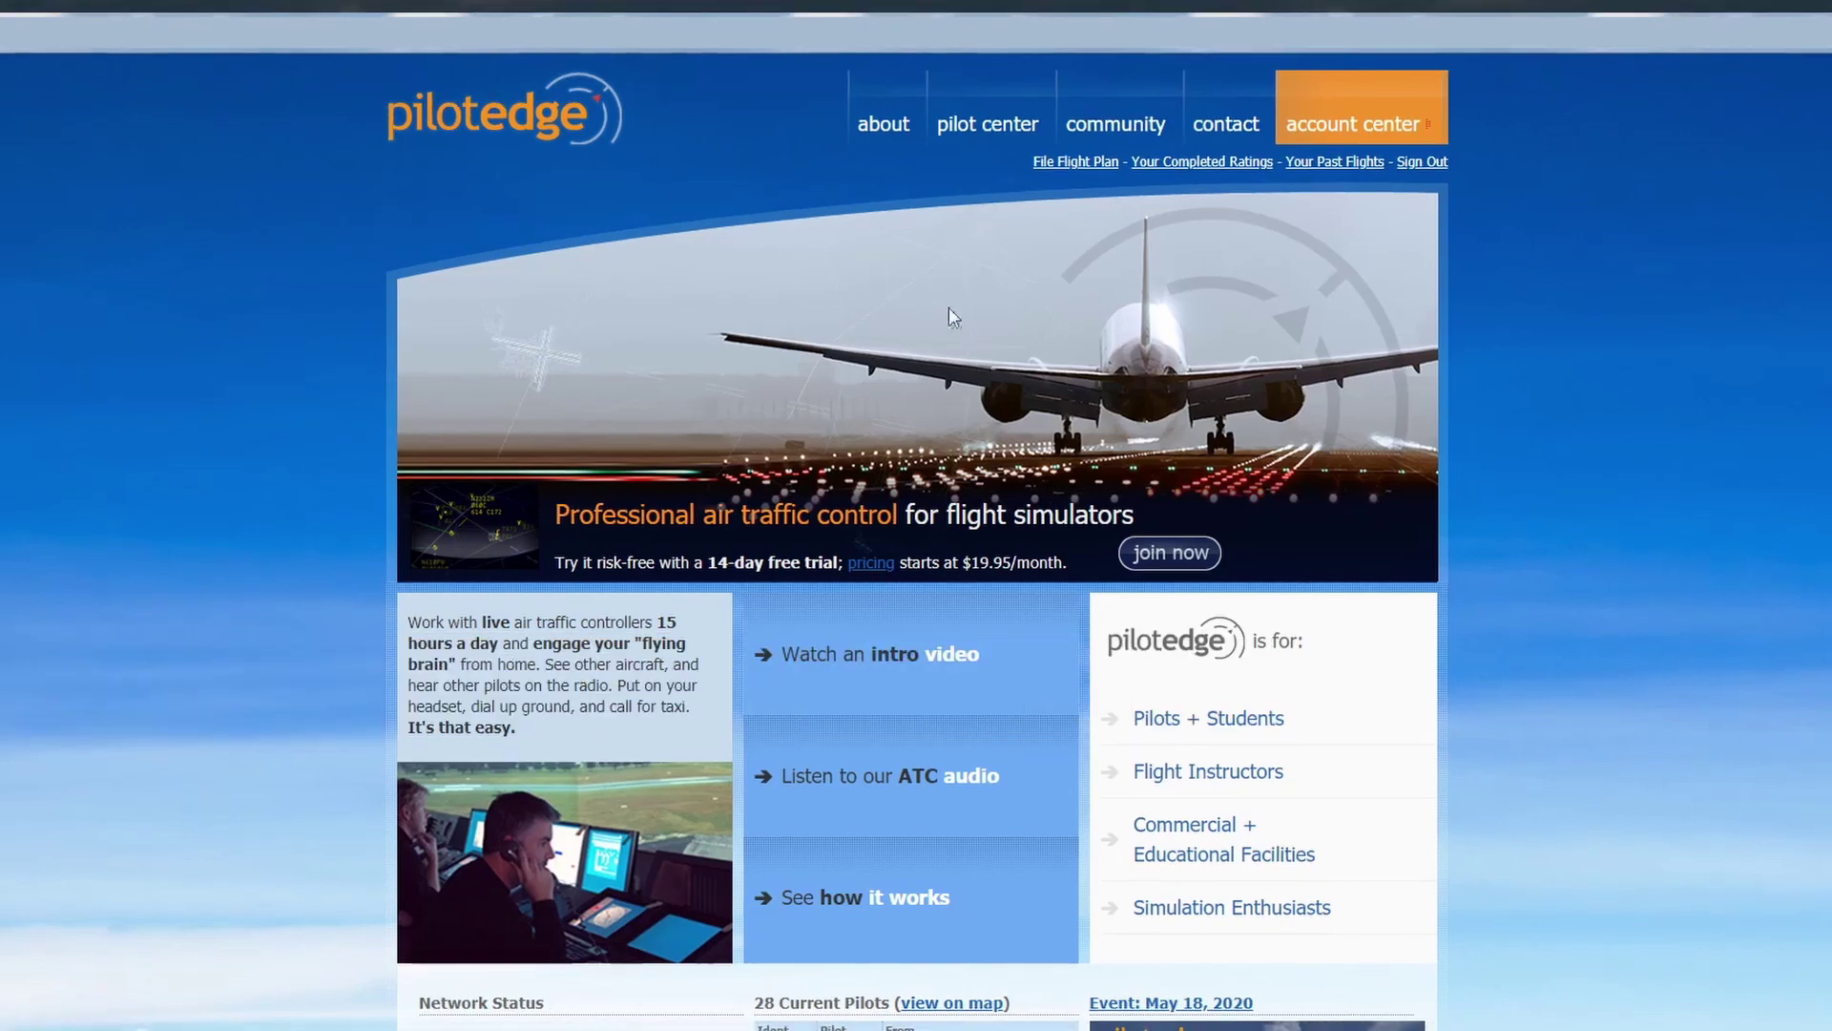
Go from Pilot center's Download software page to the Prepar3D / FSX / FSX:SE download page.
{"action": "mouse_move", "coordinate": [990, 135]}
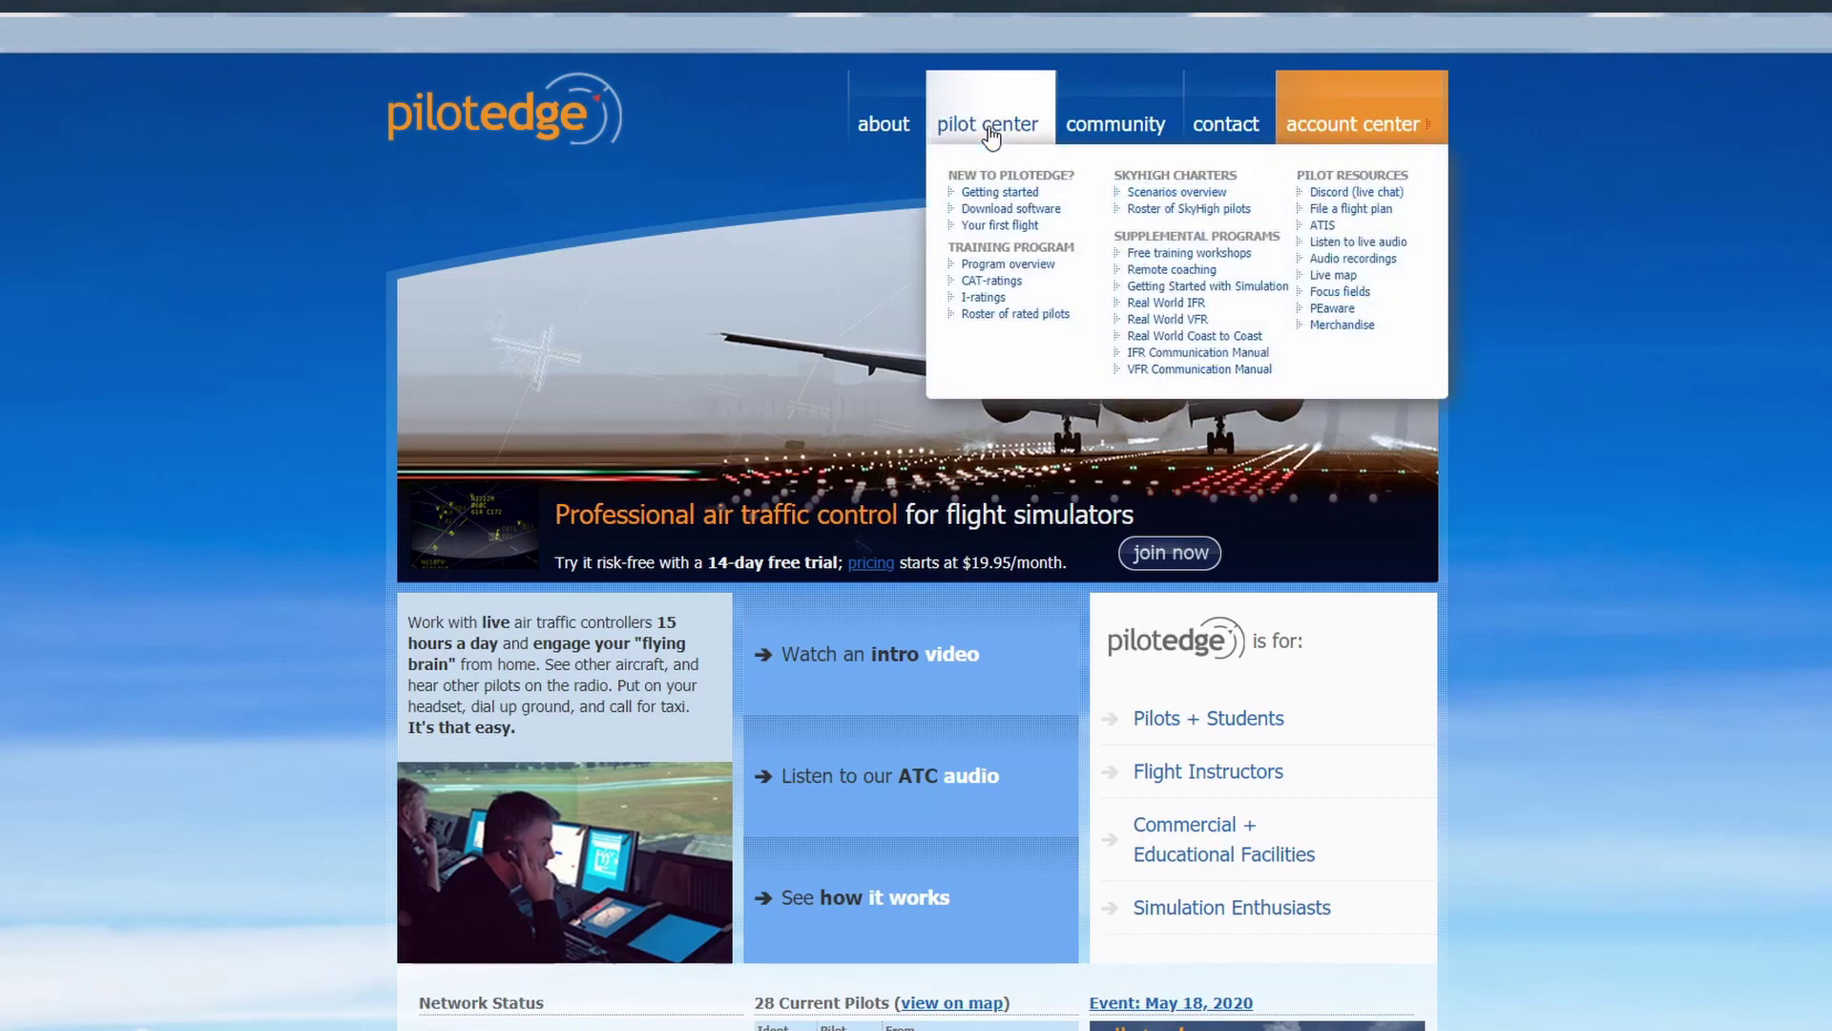
{"action": "left_click", "coordinate": [997, 211]}
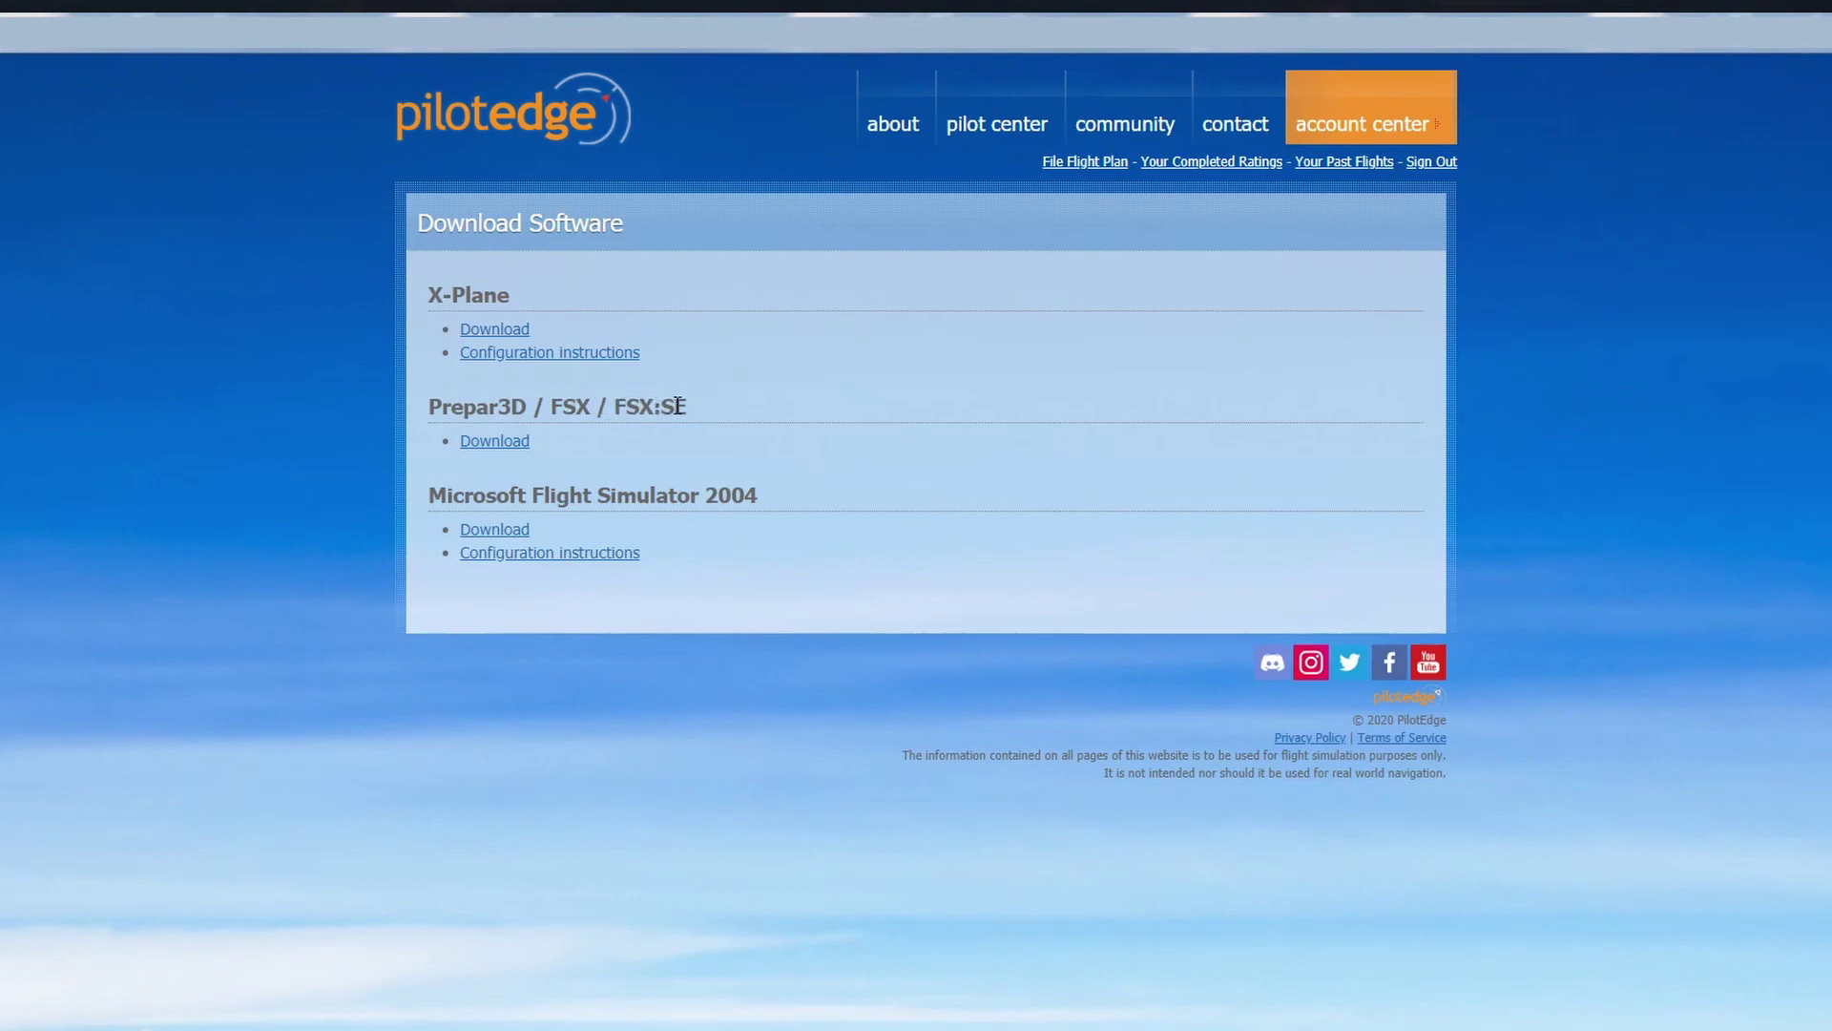
{"action": "left_click", "coordinate": [527, 442]}
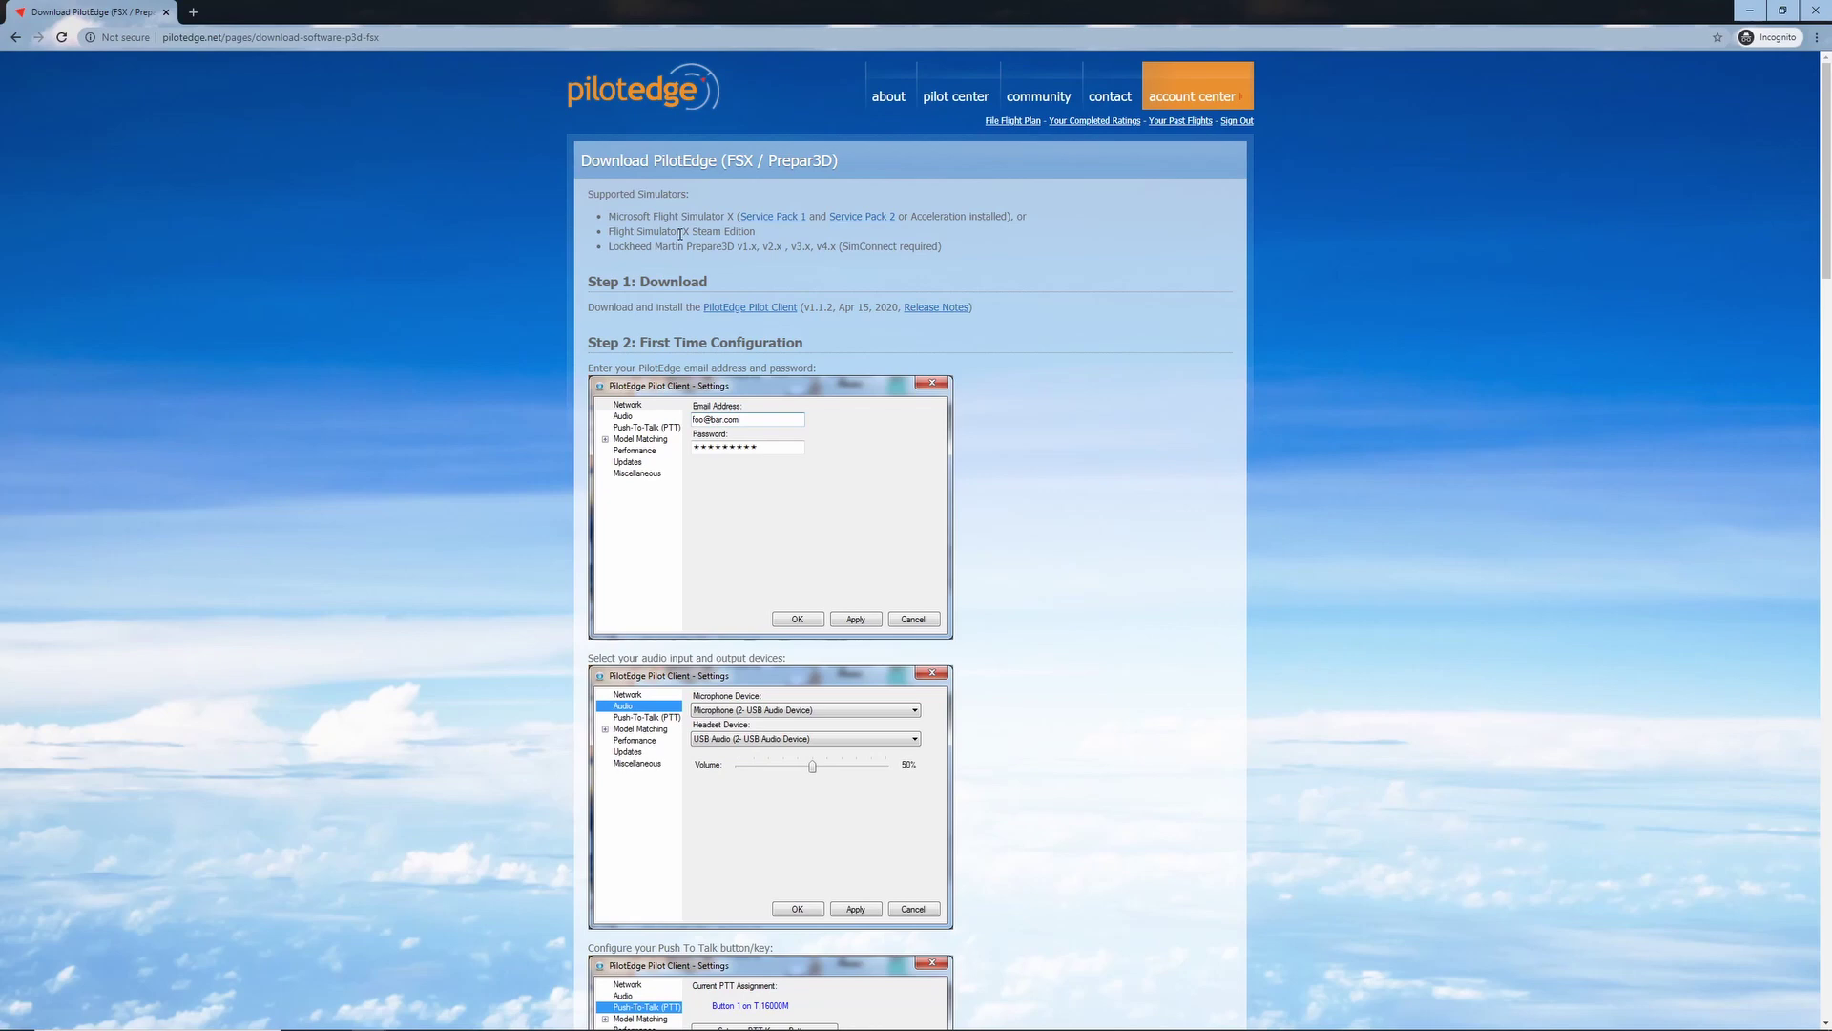
Download the PilotEdgePilotClient-Setup-1.2.2.exe installer from the Step 1 link.
{"action": "left_click", "coordinate": [765, 310]}
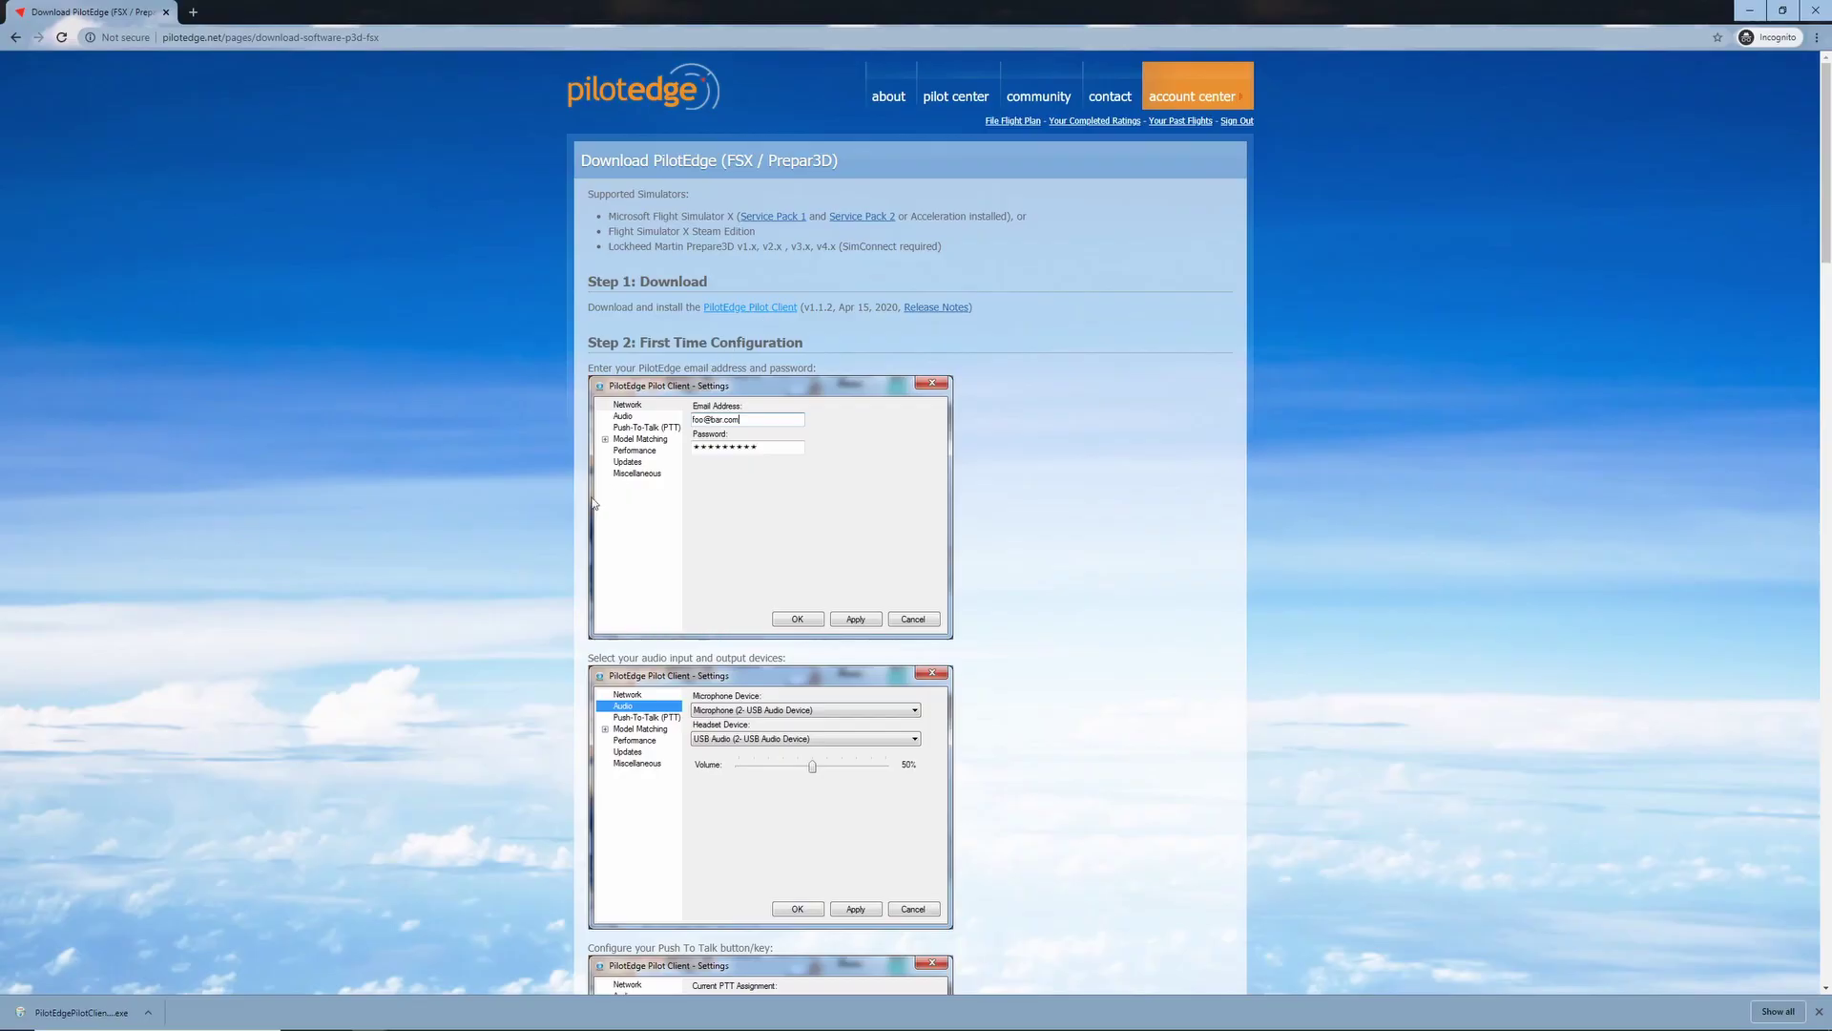
Install the PilotEdge Pilot Client with default components and folder, then launch it.
{"action": "left_click", "coordinate": [104, 1014]}
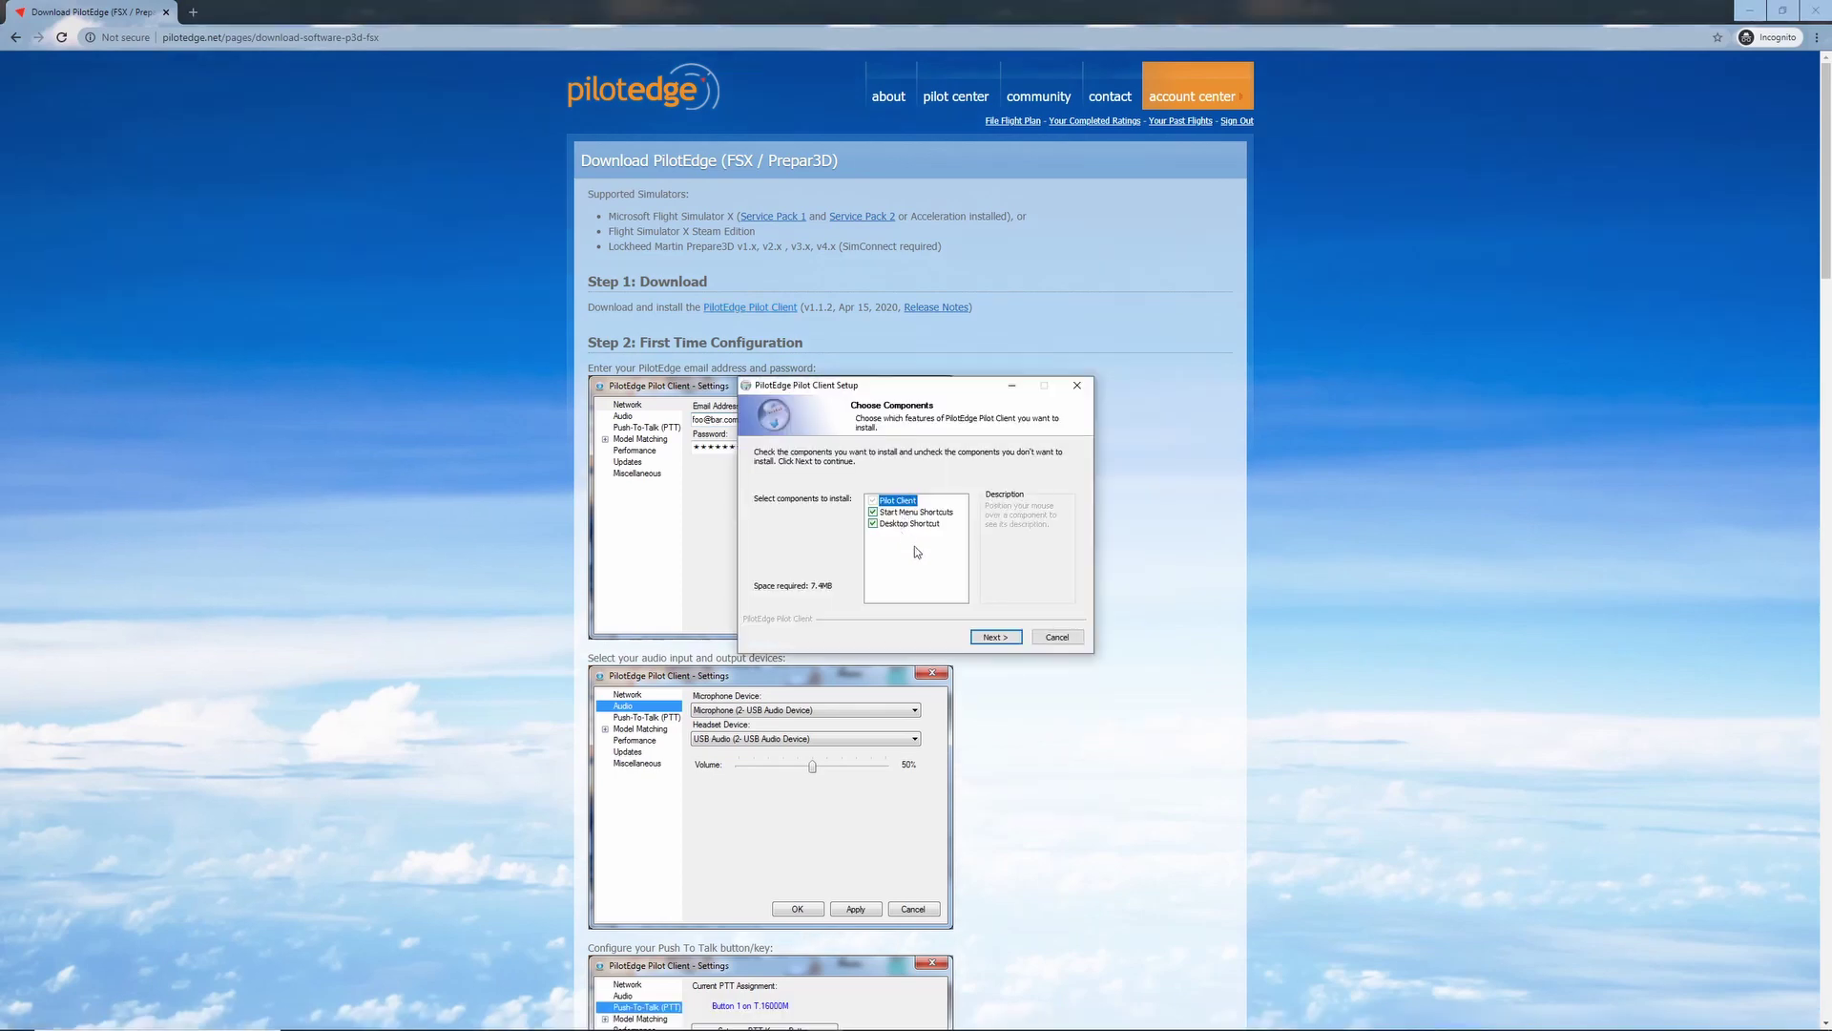
{"action": "left_click", "coordinate": [995, 636]}
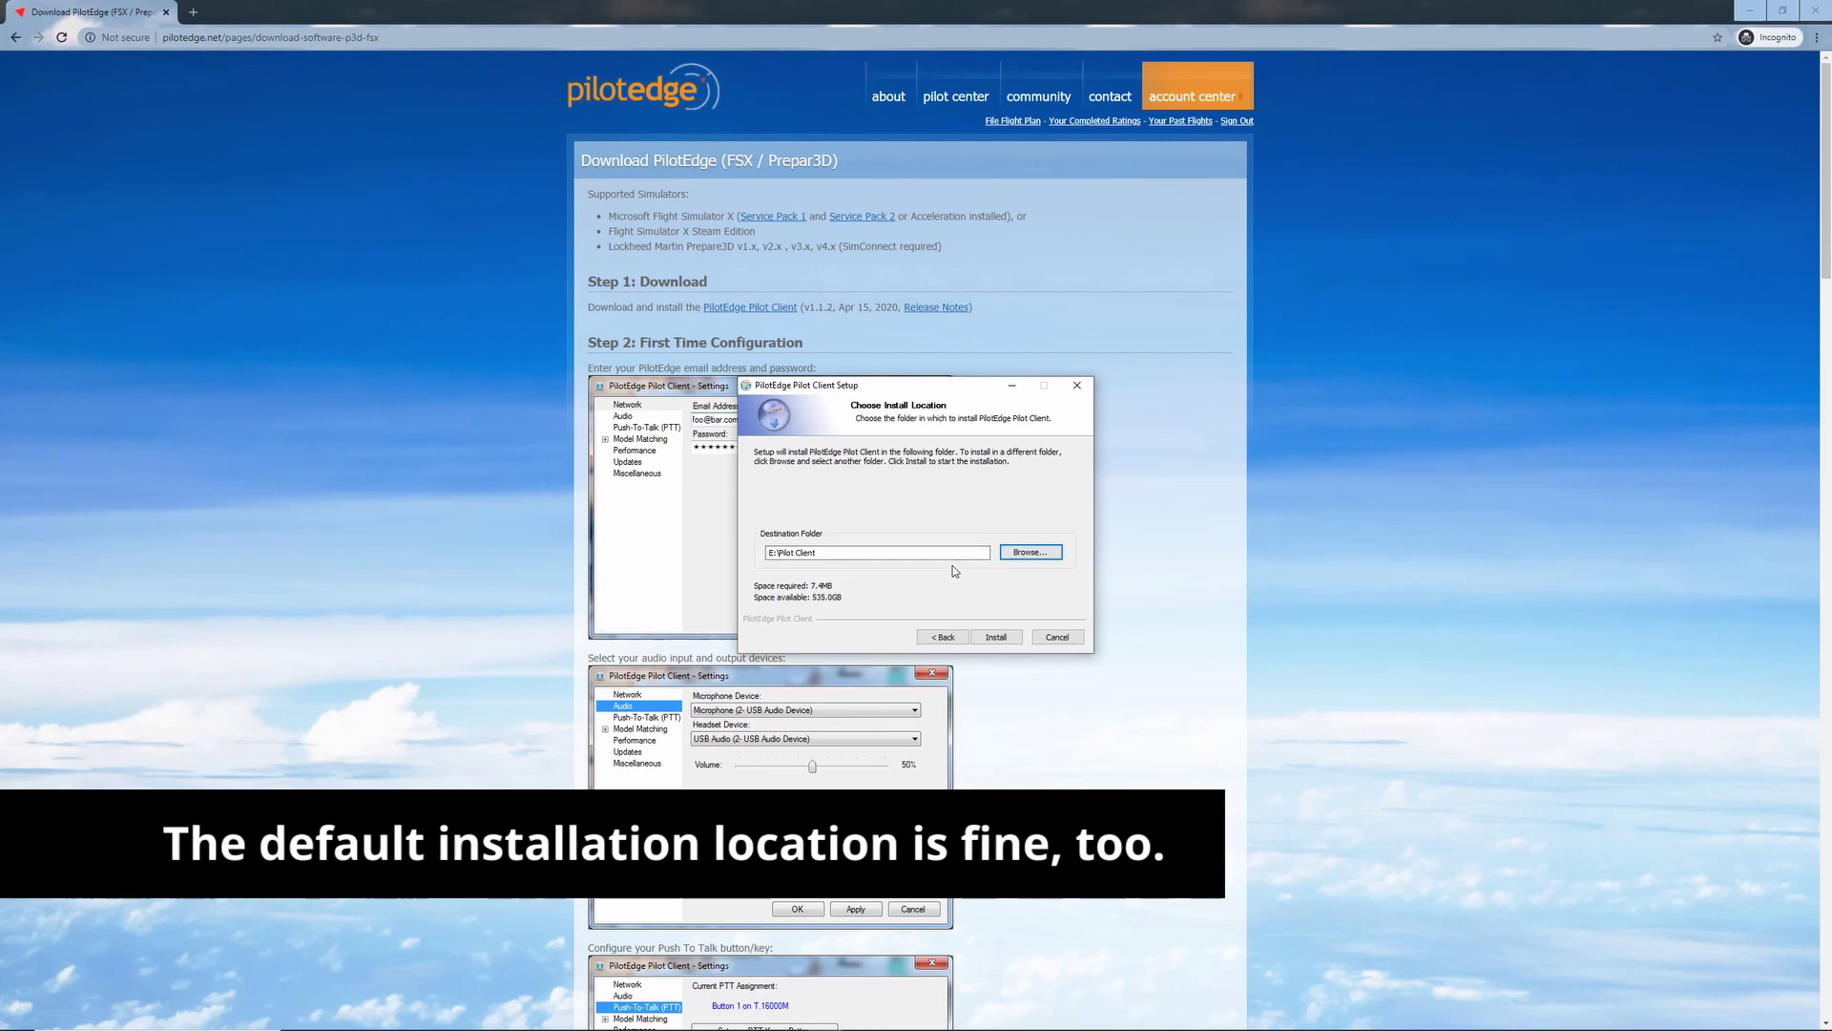
{"action": "left_click", "coordinate": [996, 637]}
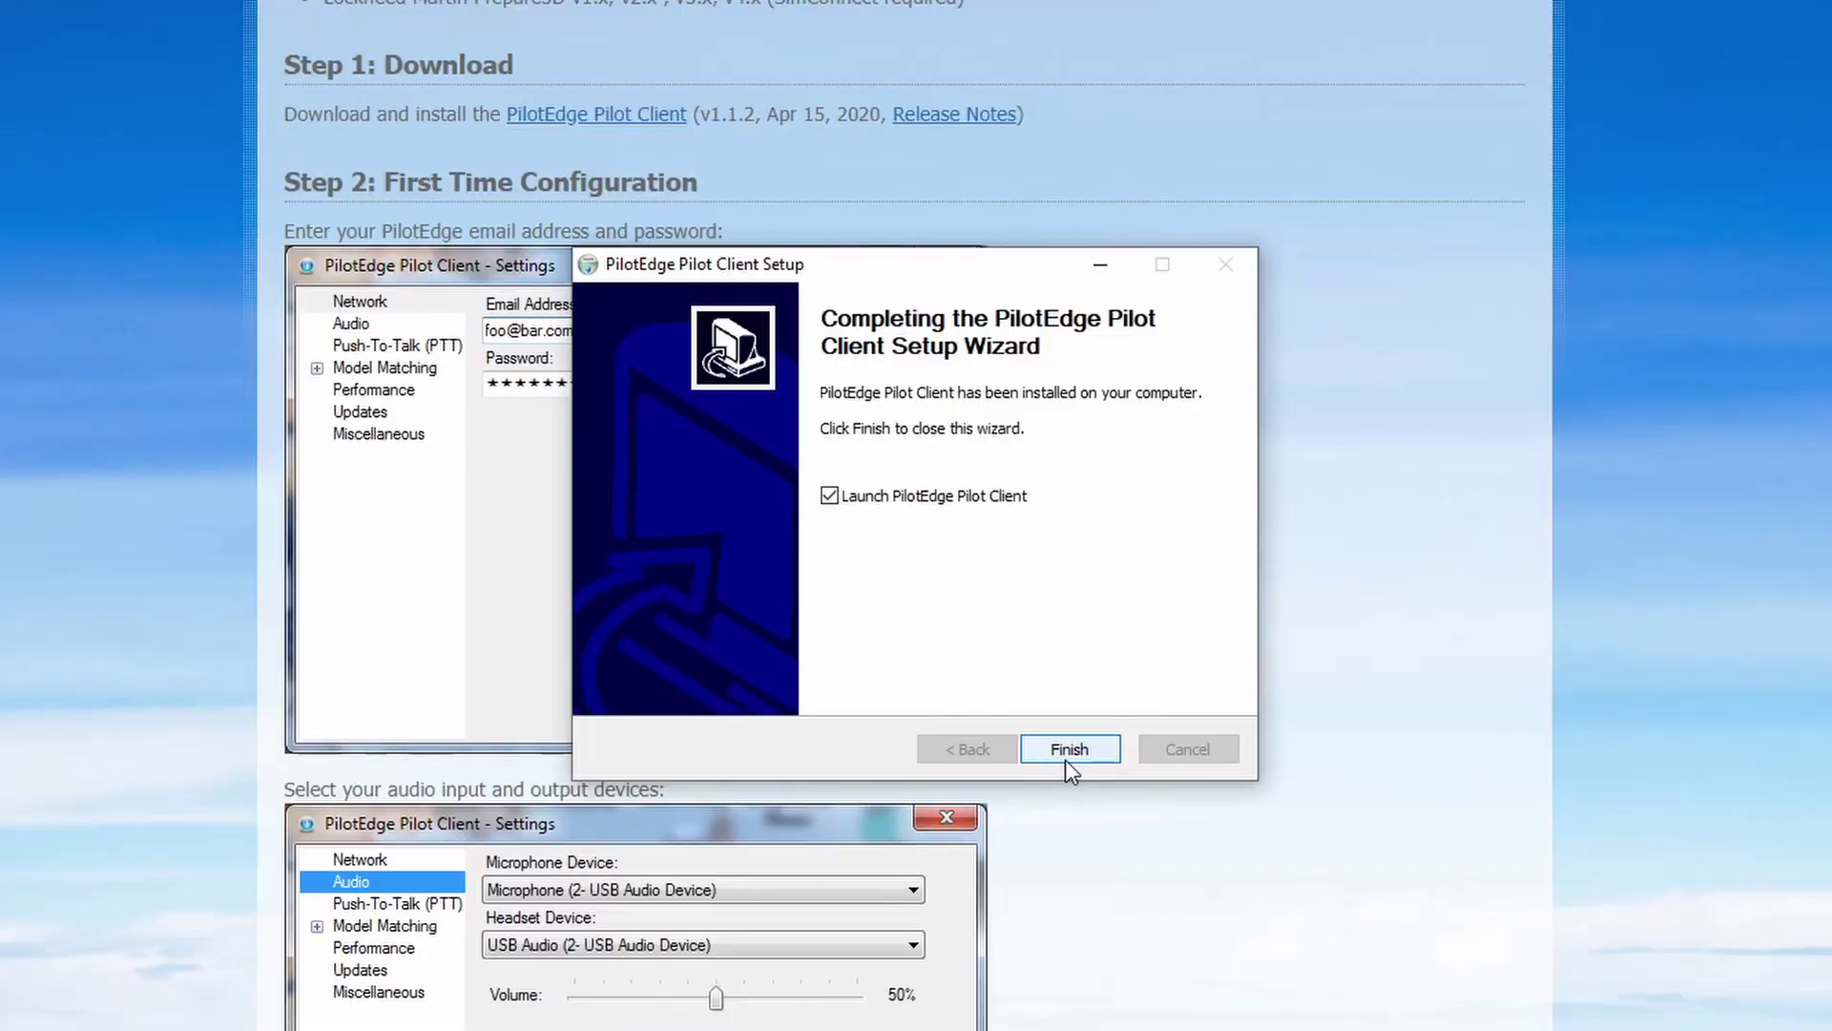
{"action": "left_click", "coordinate": [1068, 749]}
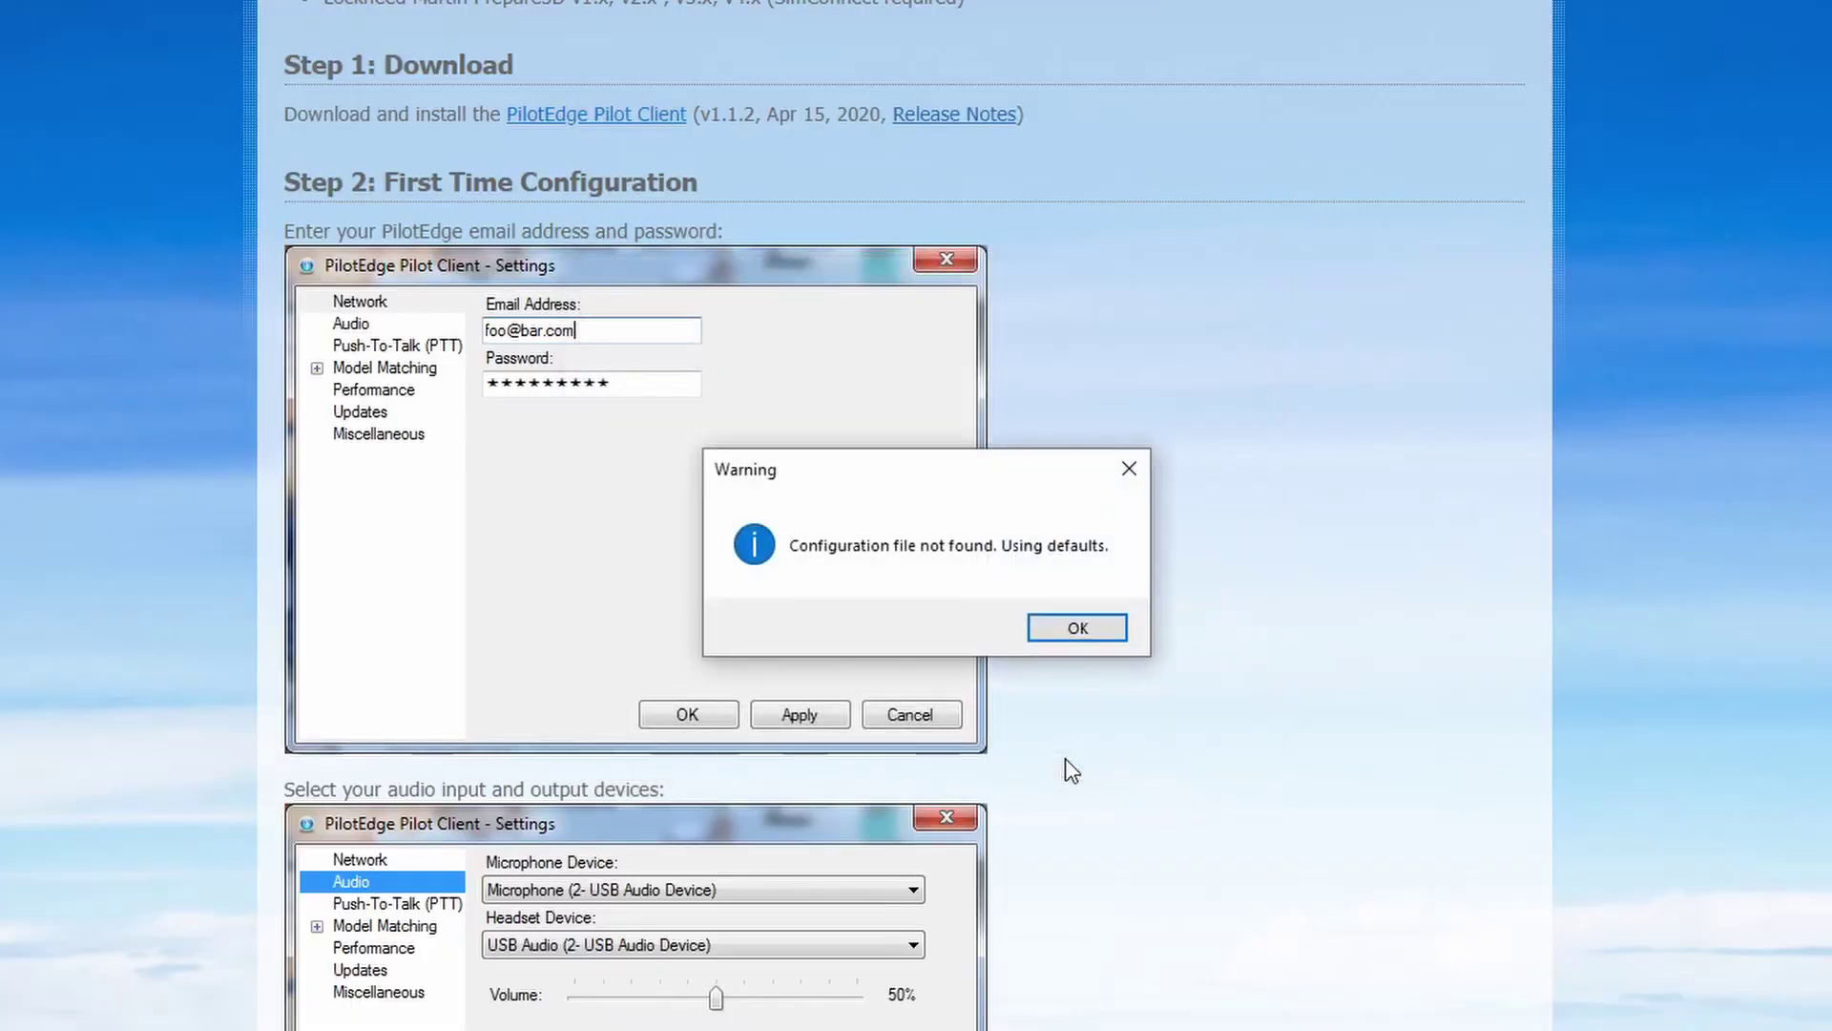
Dismiss the missing configuration warning, run the aircraft model scan, and agree to configure now.
{"action": "scroll", "coordinate": [1107, 749], "scroll_direction": "down", "scroll_amount": 3}
{"action": "scroll", "coordinate": [1124, 736], "scroll_direction": "down", "scroll_amount": 2}
{"action": "scroll", "coordinate": [1124, 735], "scroll_direction": "up", "scroll_amount": 3}
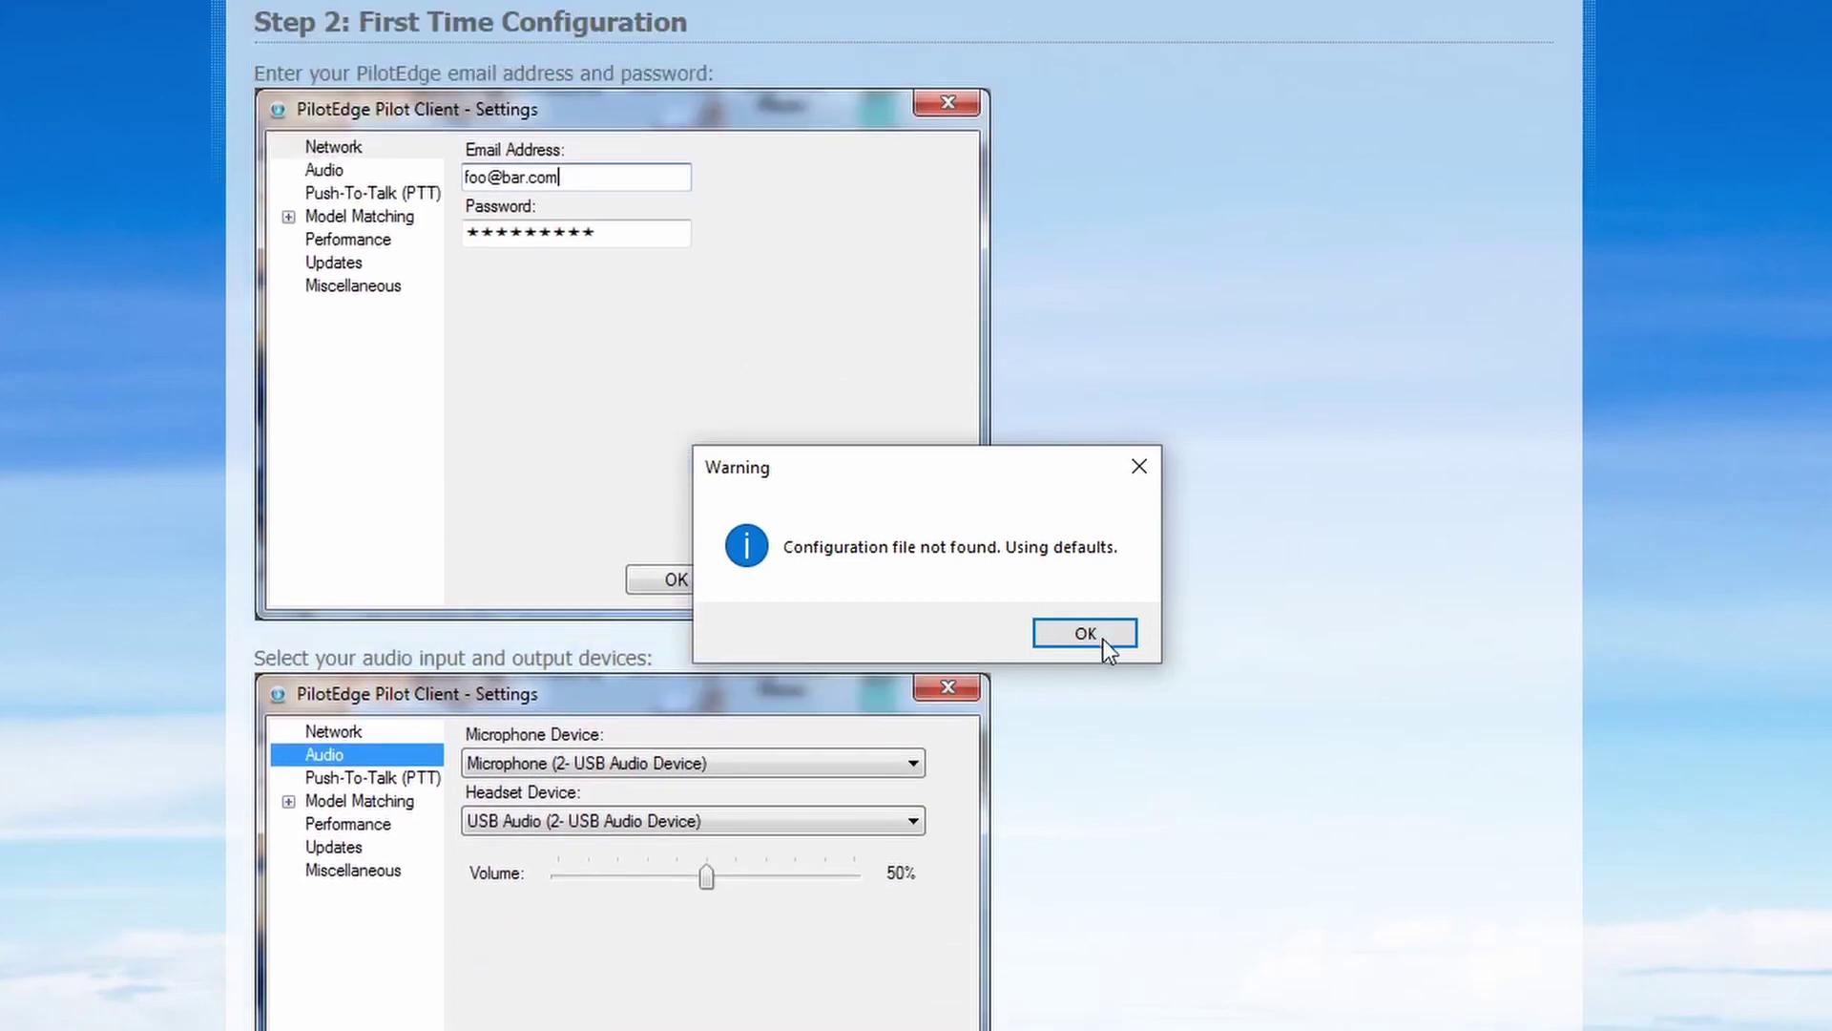
{"action": "left_click", "coordinate": [1103, 639]}
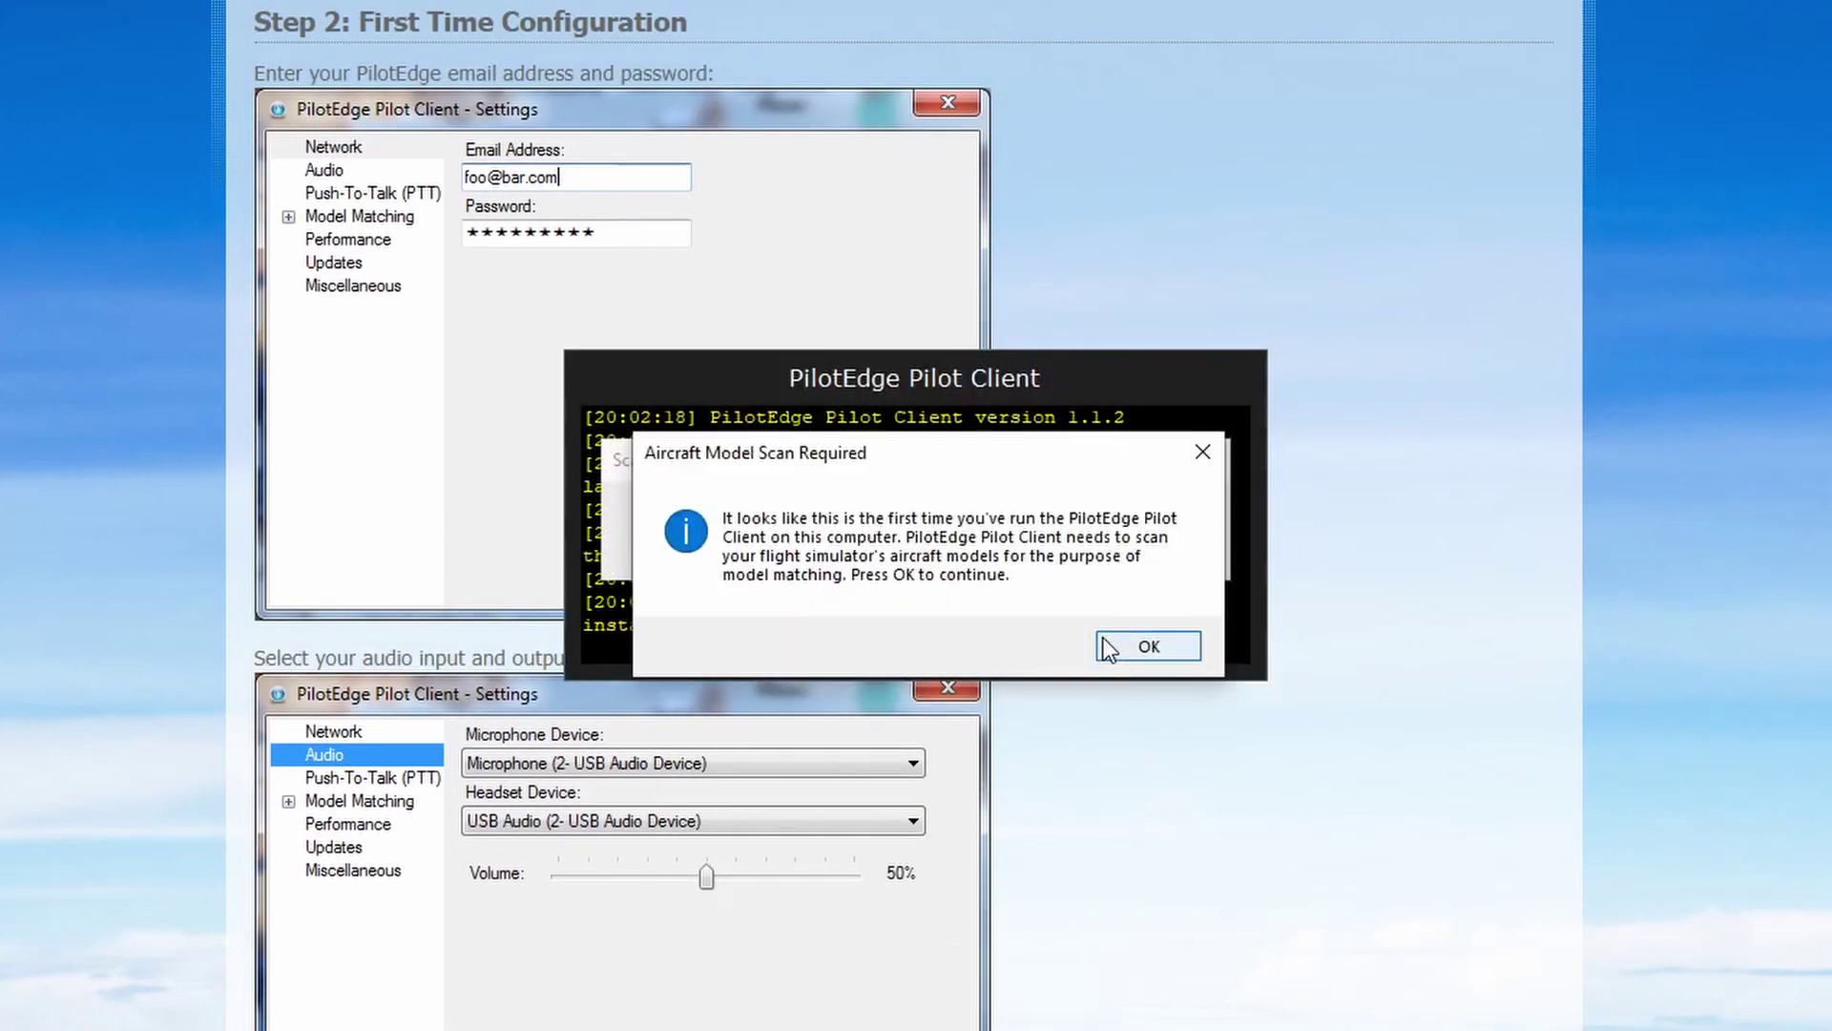
{"action": "left_click", "coordinate": [1105, 643]}
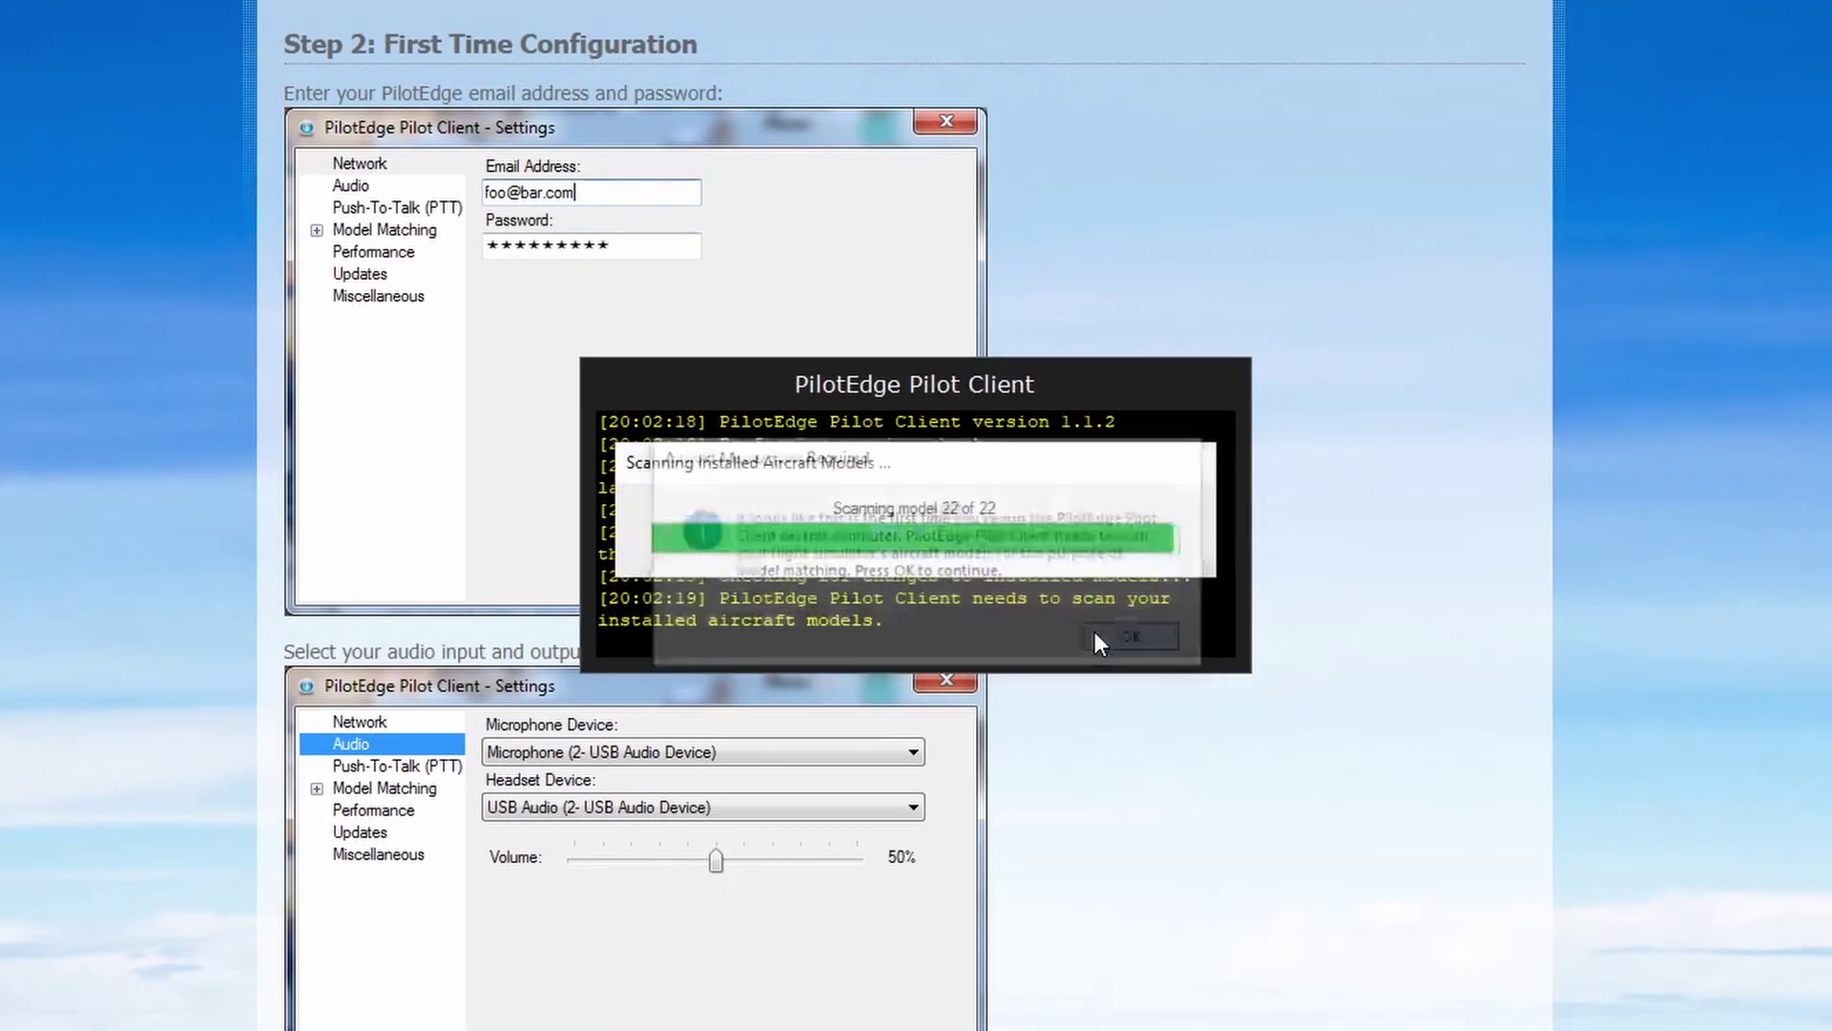
{"action": "left_click", "coordinate": [1046, 639]}
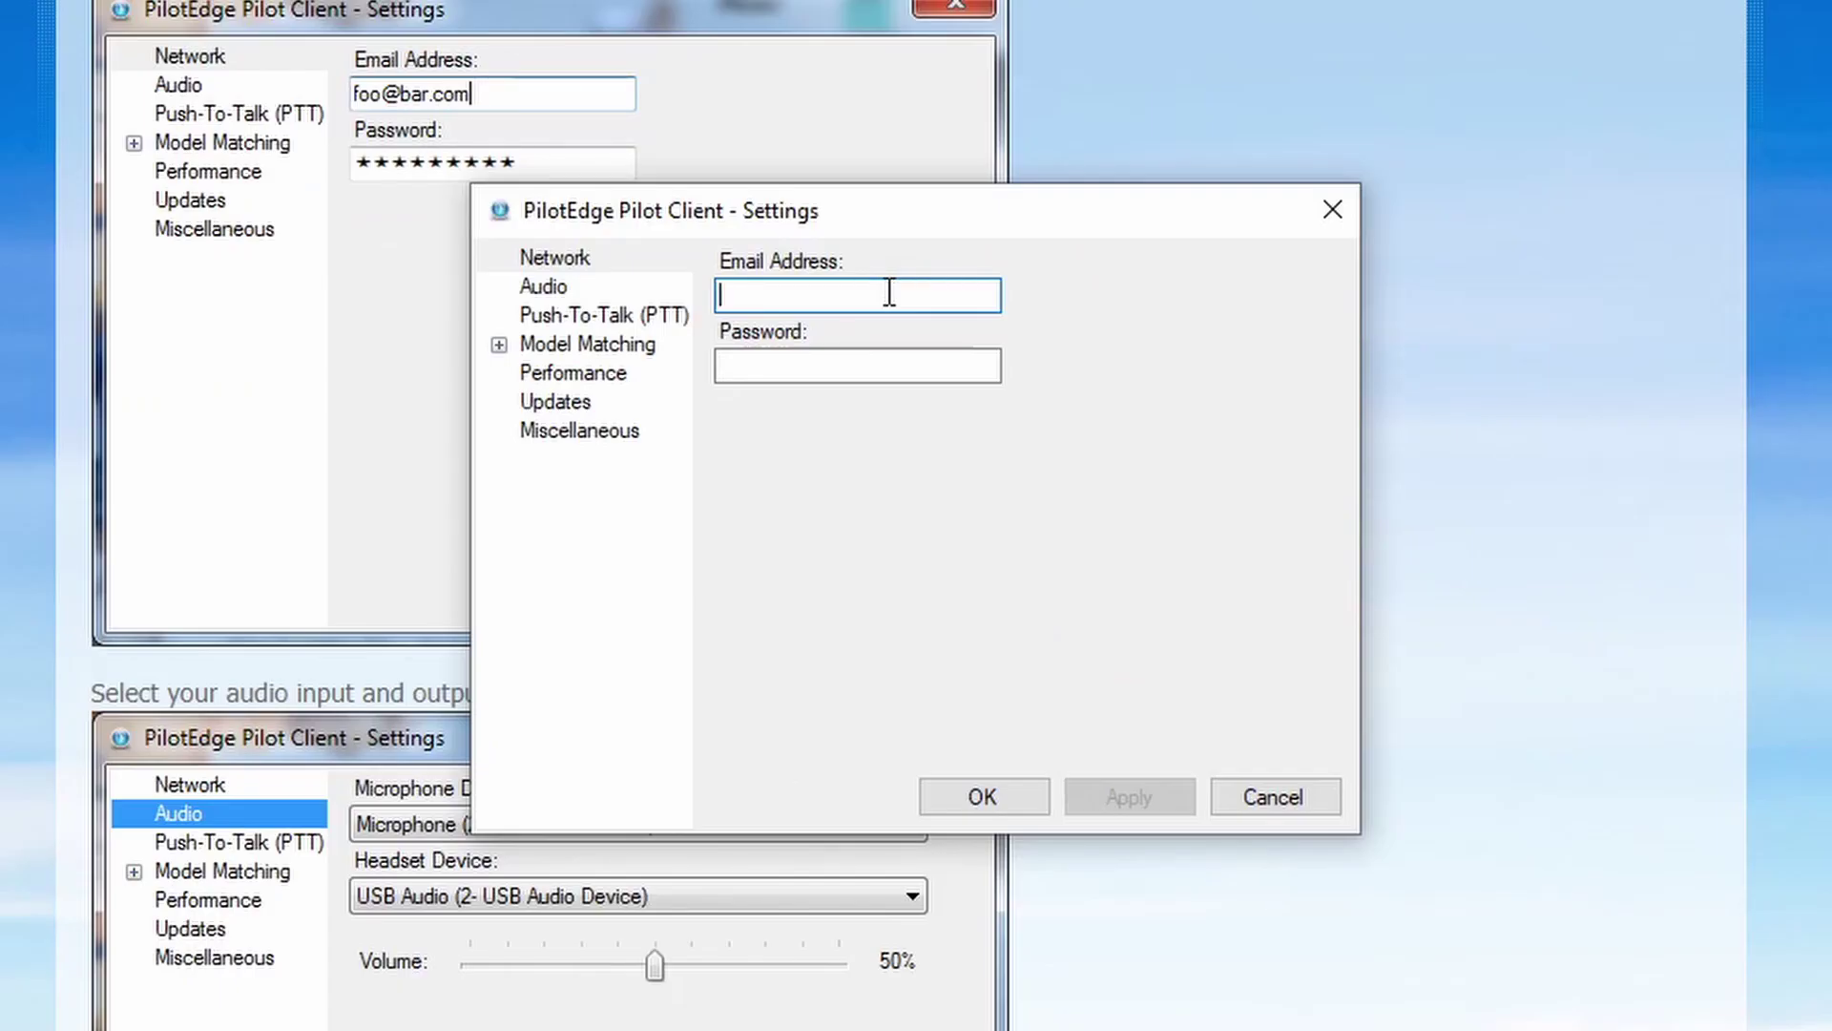
Enter the account e-mail address and password, then apply them.
{"action": "type", "text": "email@email.com"}
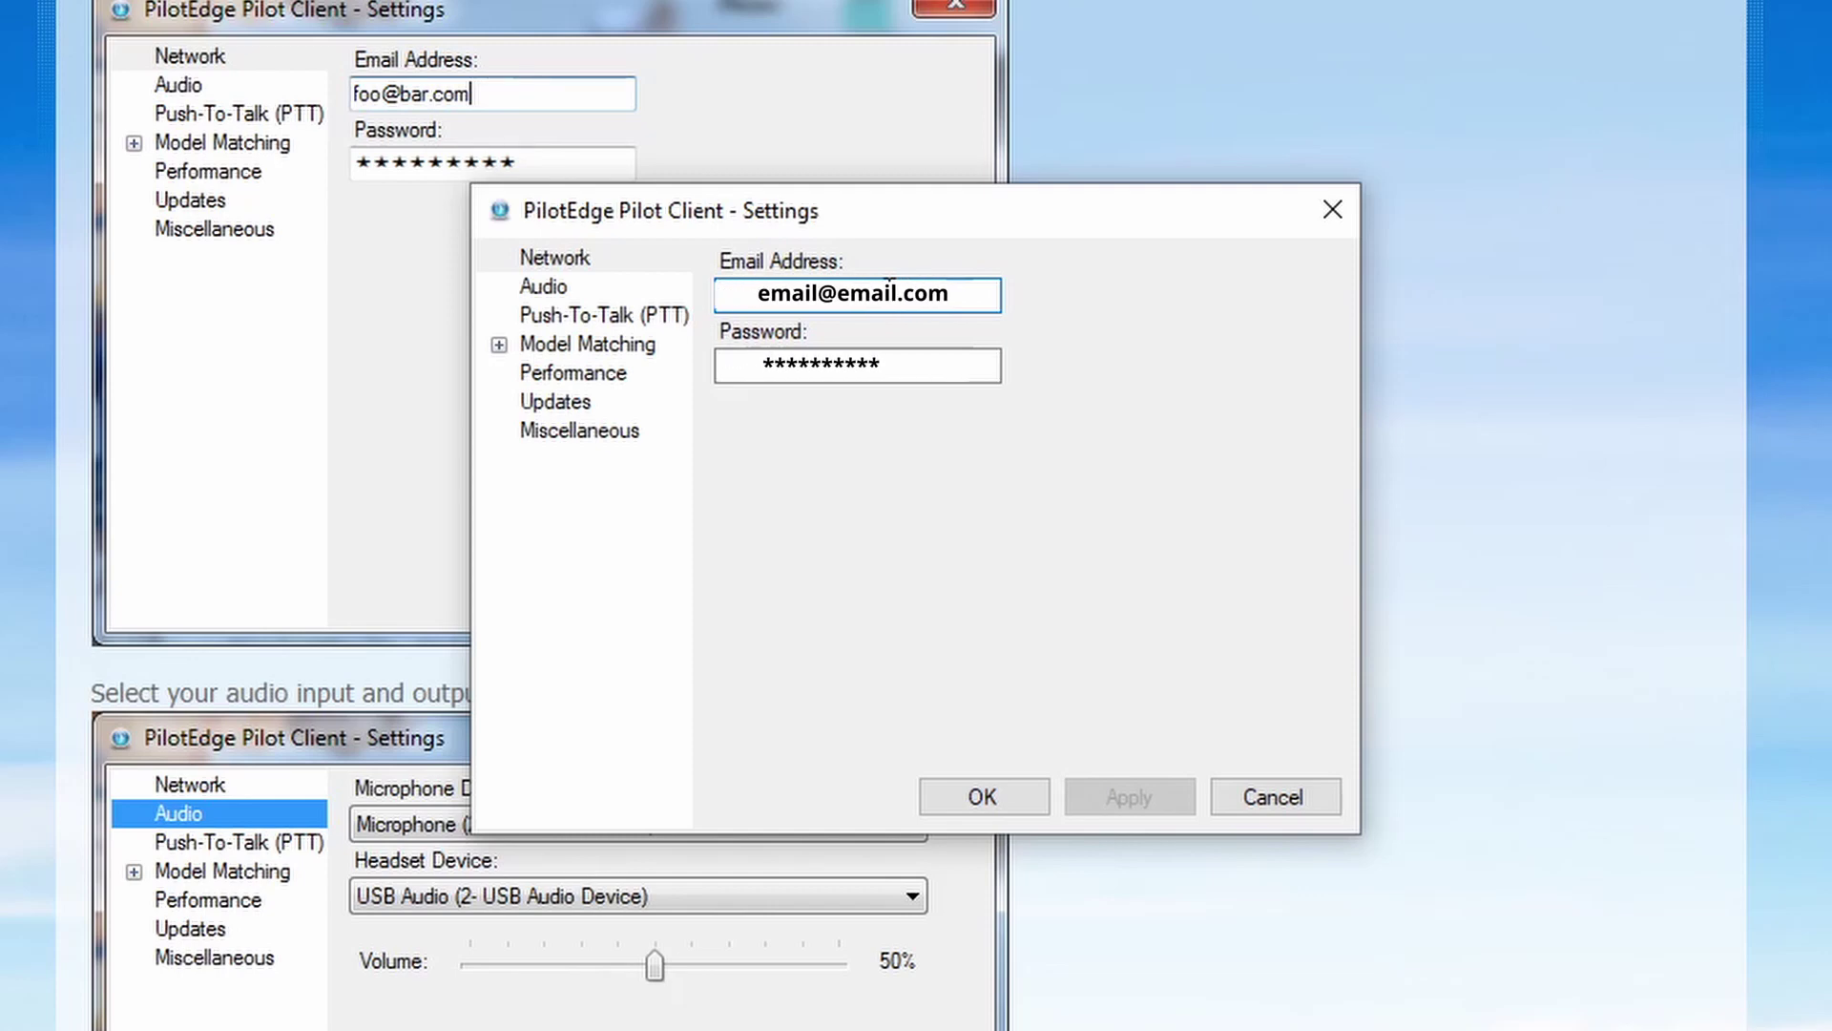
{"action": "key", "text": "Tab"}
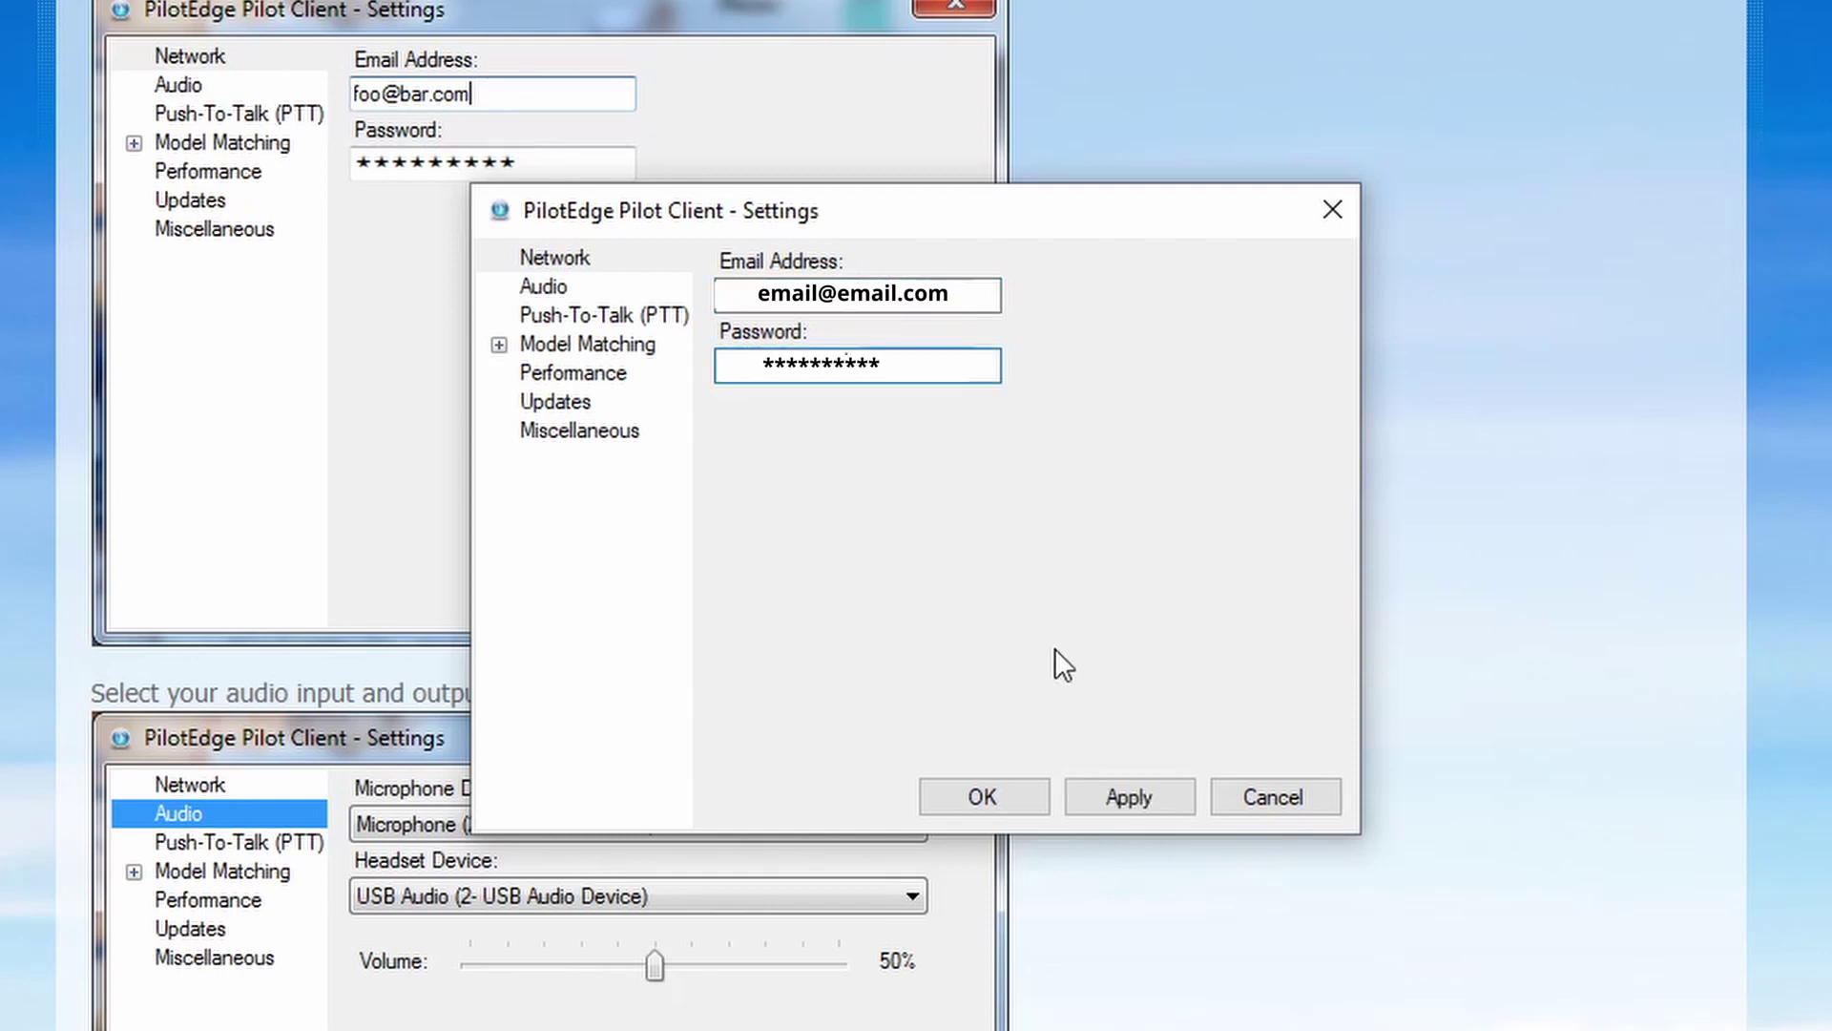
{"action": "left_click", "coordinate": [1124, 800]}
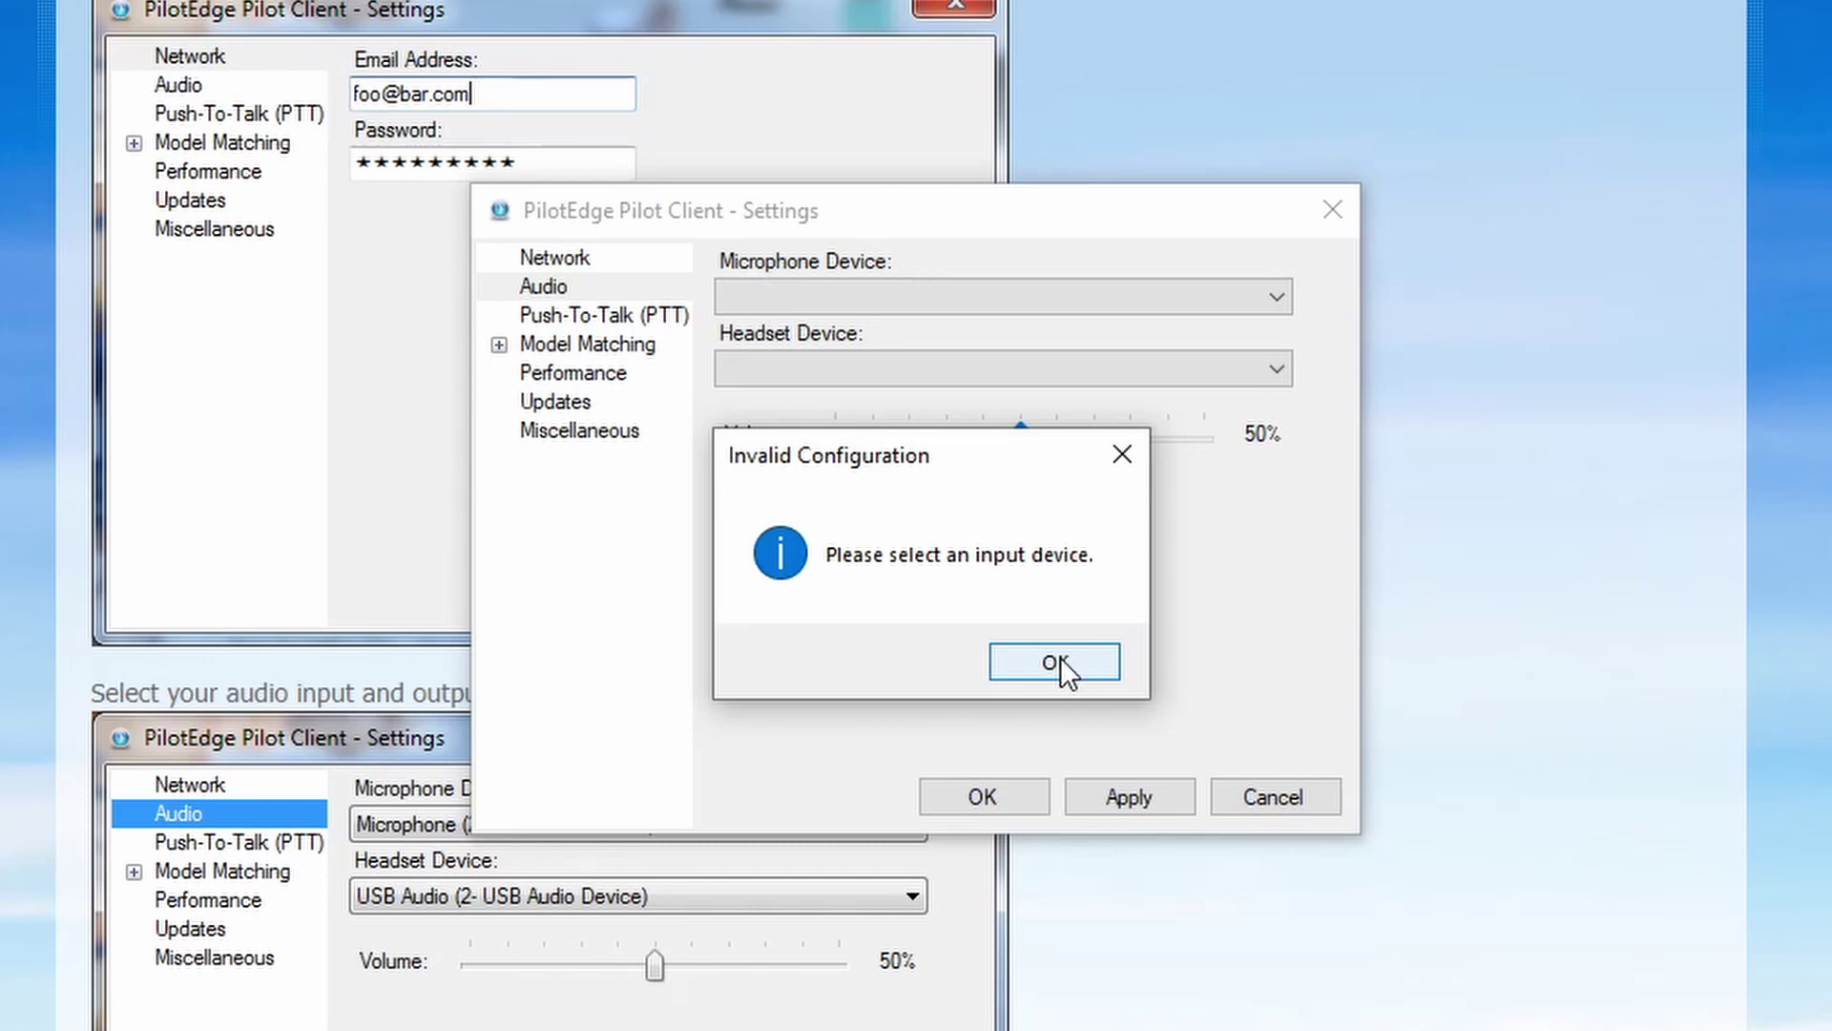
Set input to Microphone (USB Audio Device) and headset to Speakers (USB Audio Device), then apply.
{"action": "left_click", "coordinate": [1055, 662]}
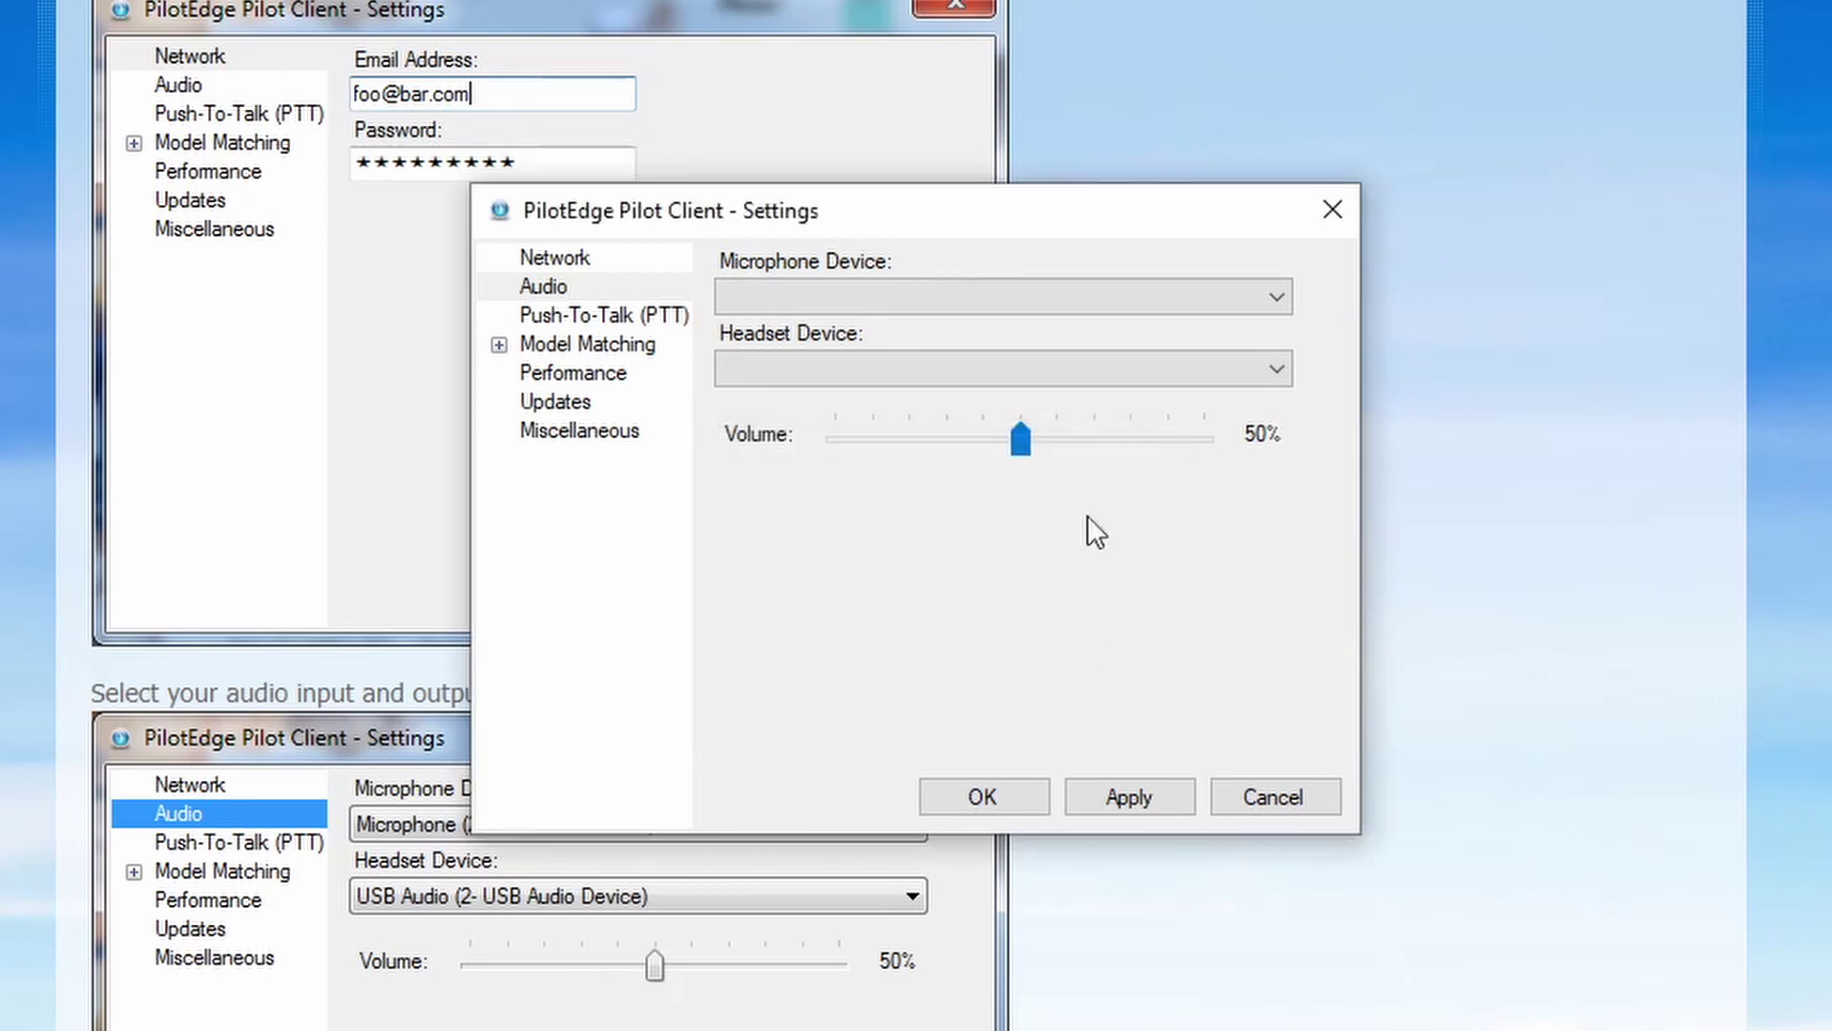
{"action": "left_click", "coordinate": [1093, 303]}
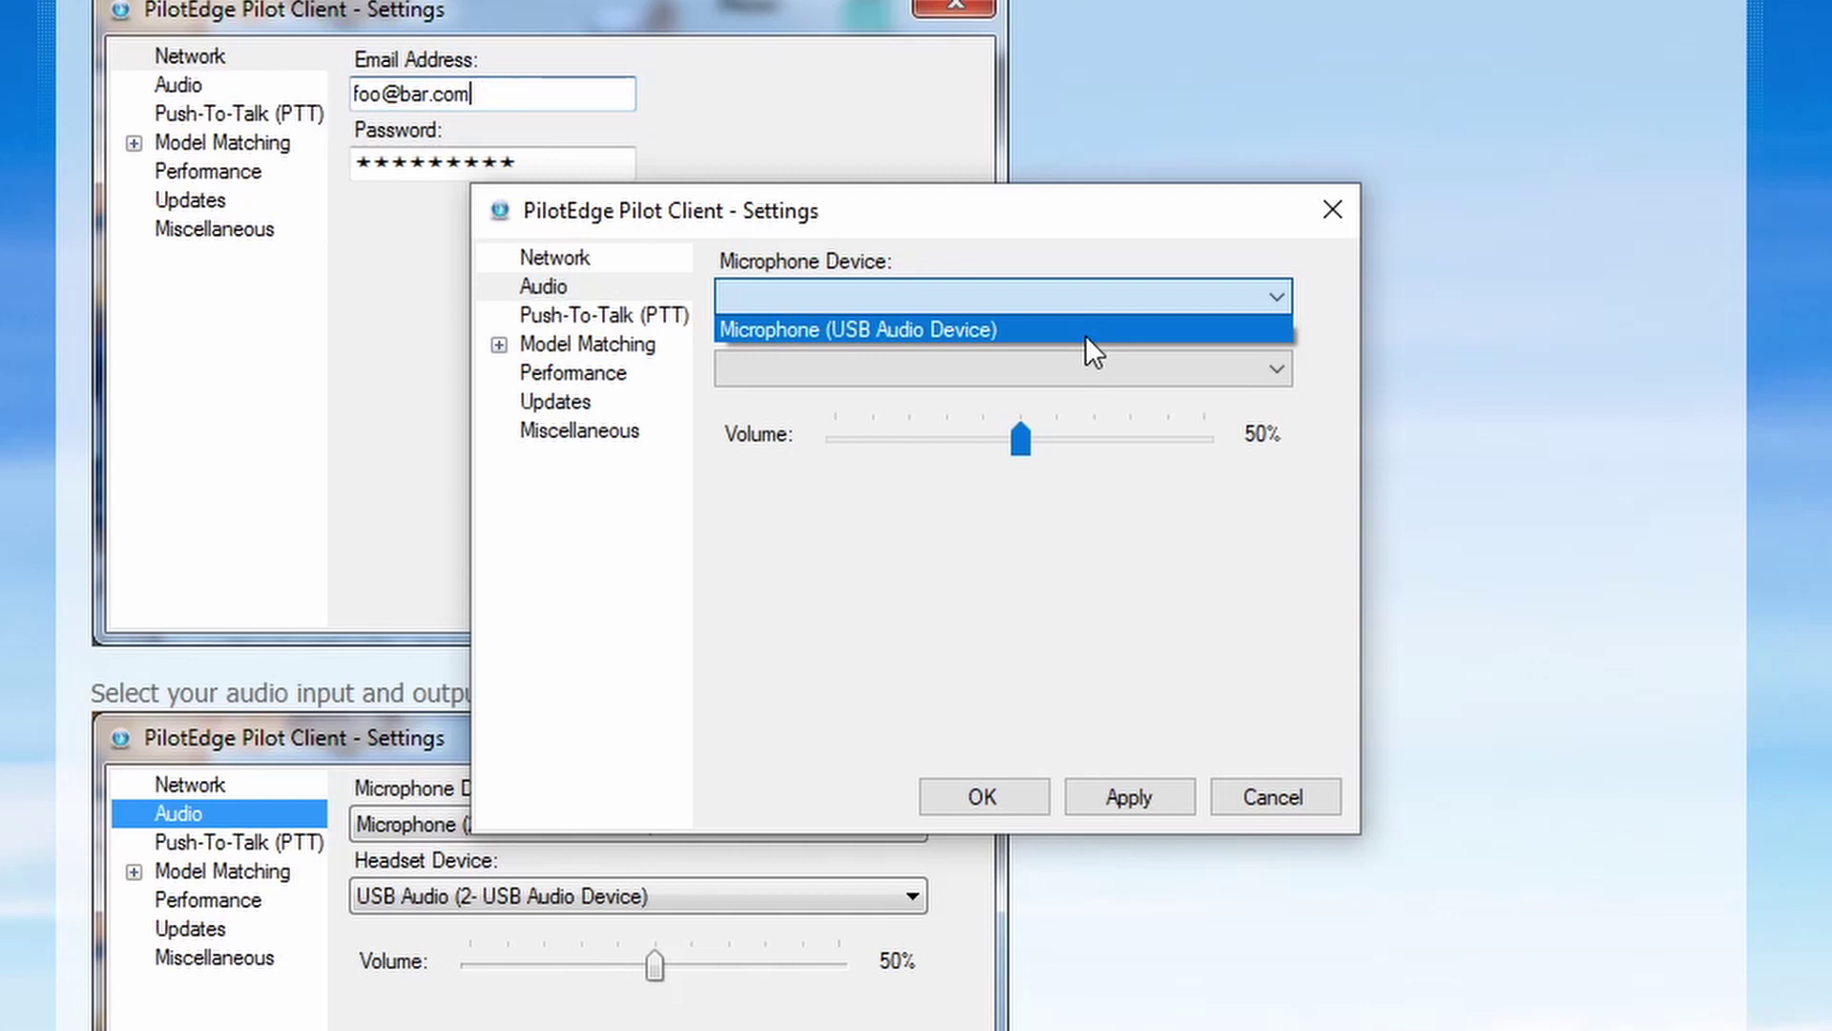
{"action": "left_click", "coordinate": [1086, 334]}
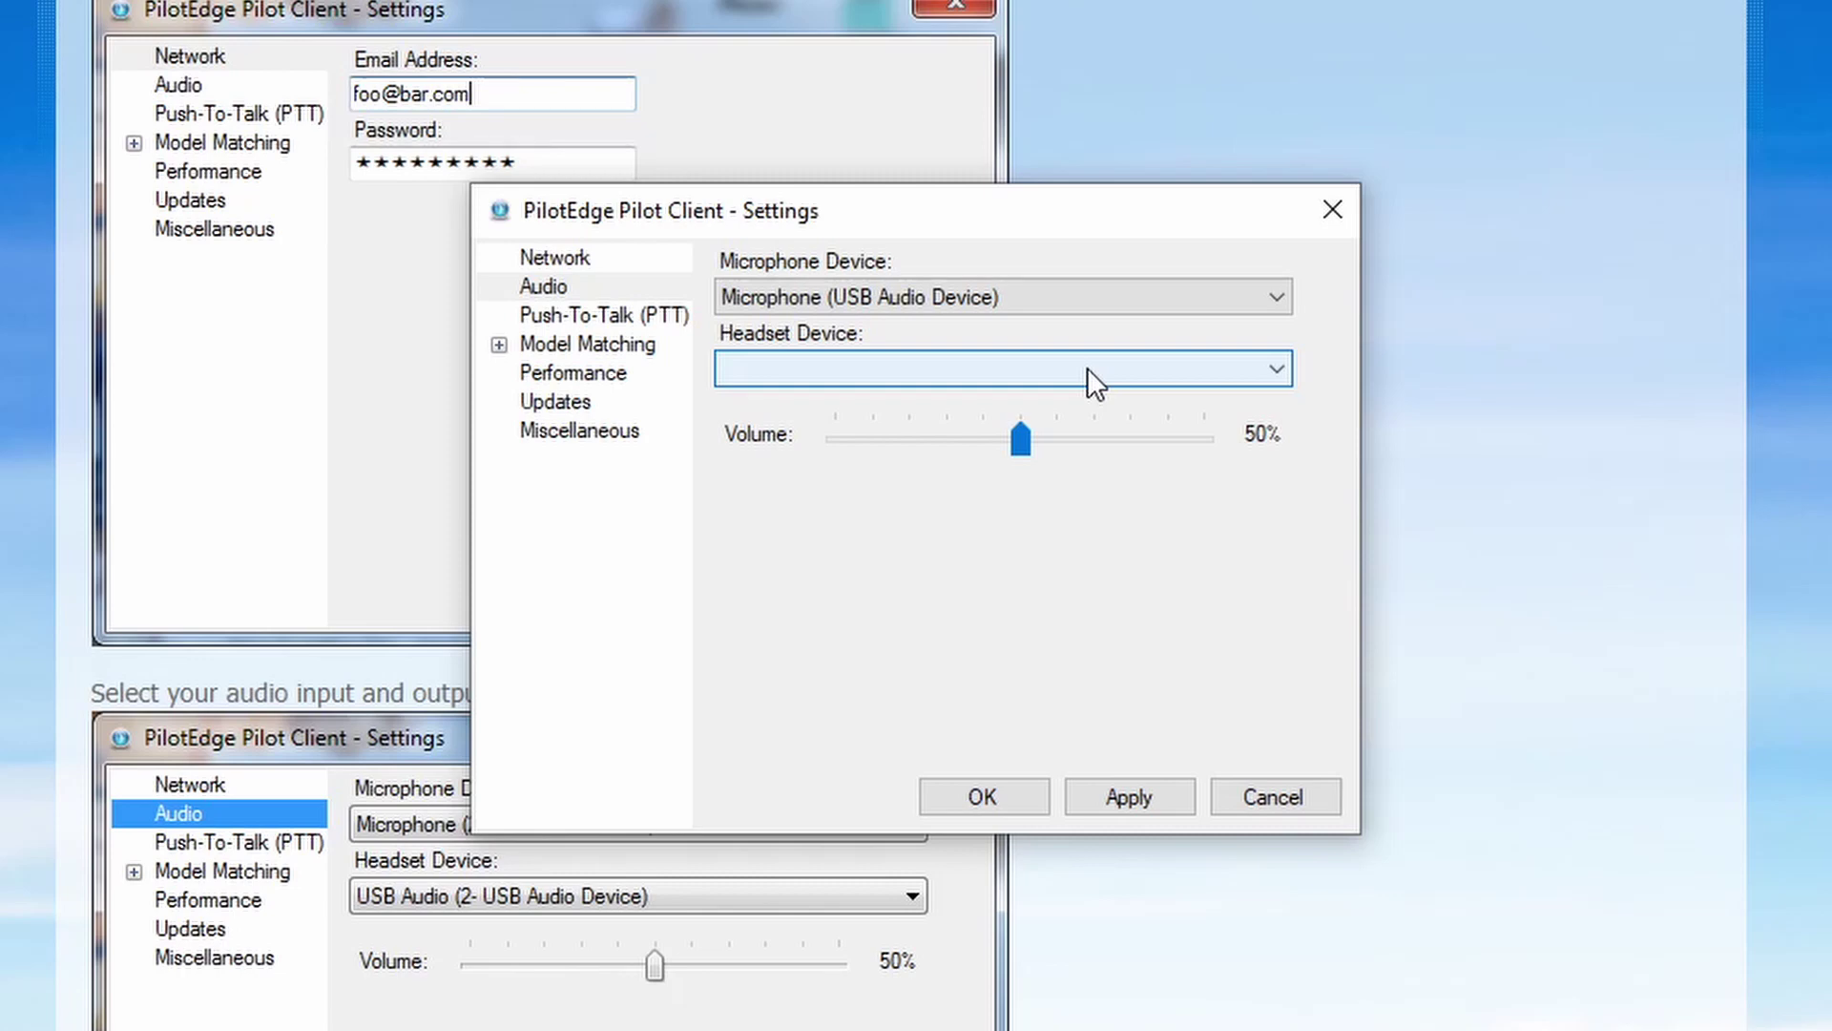
{"action": "left_click", "coordinate": [1086, 369]}
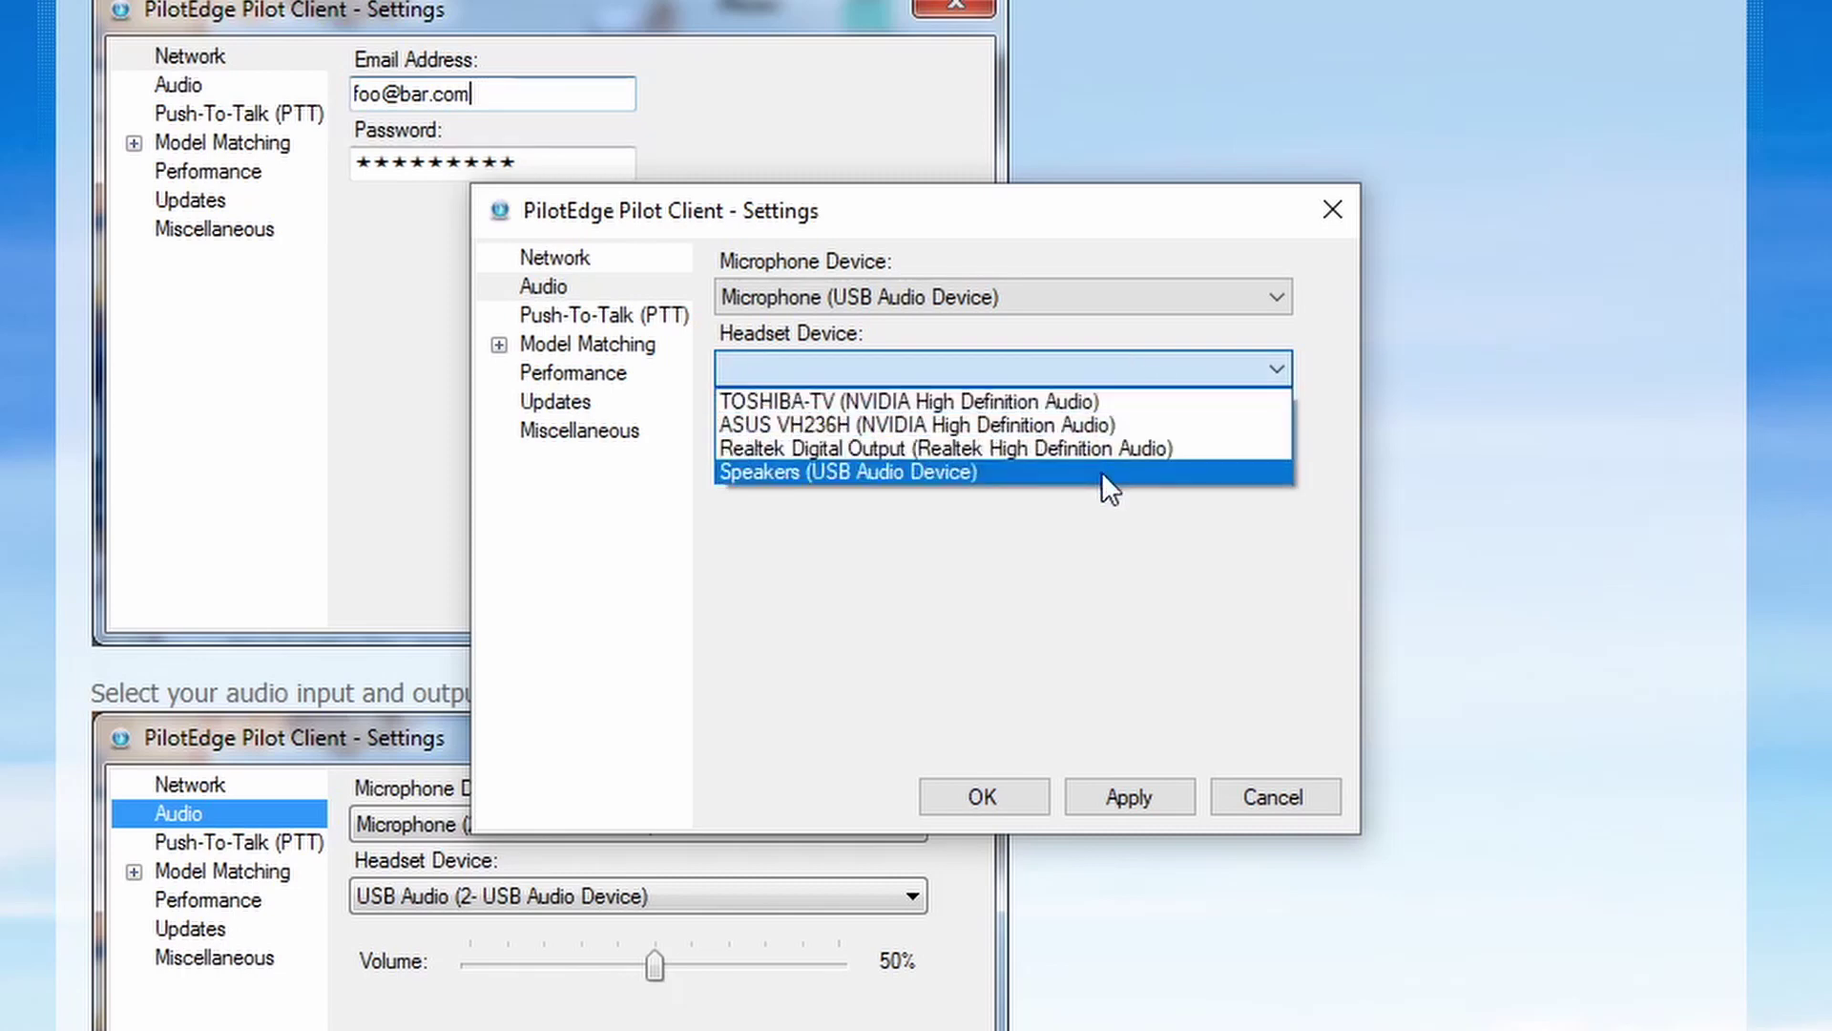
{"action": "left_click", "coordinate": [1101, 471]}
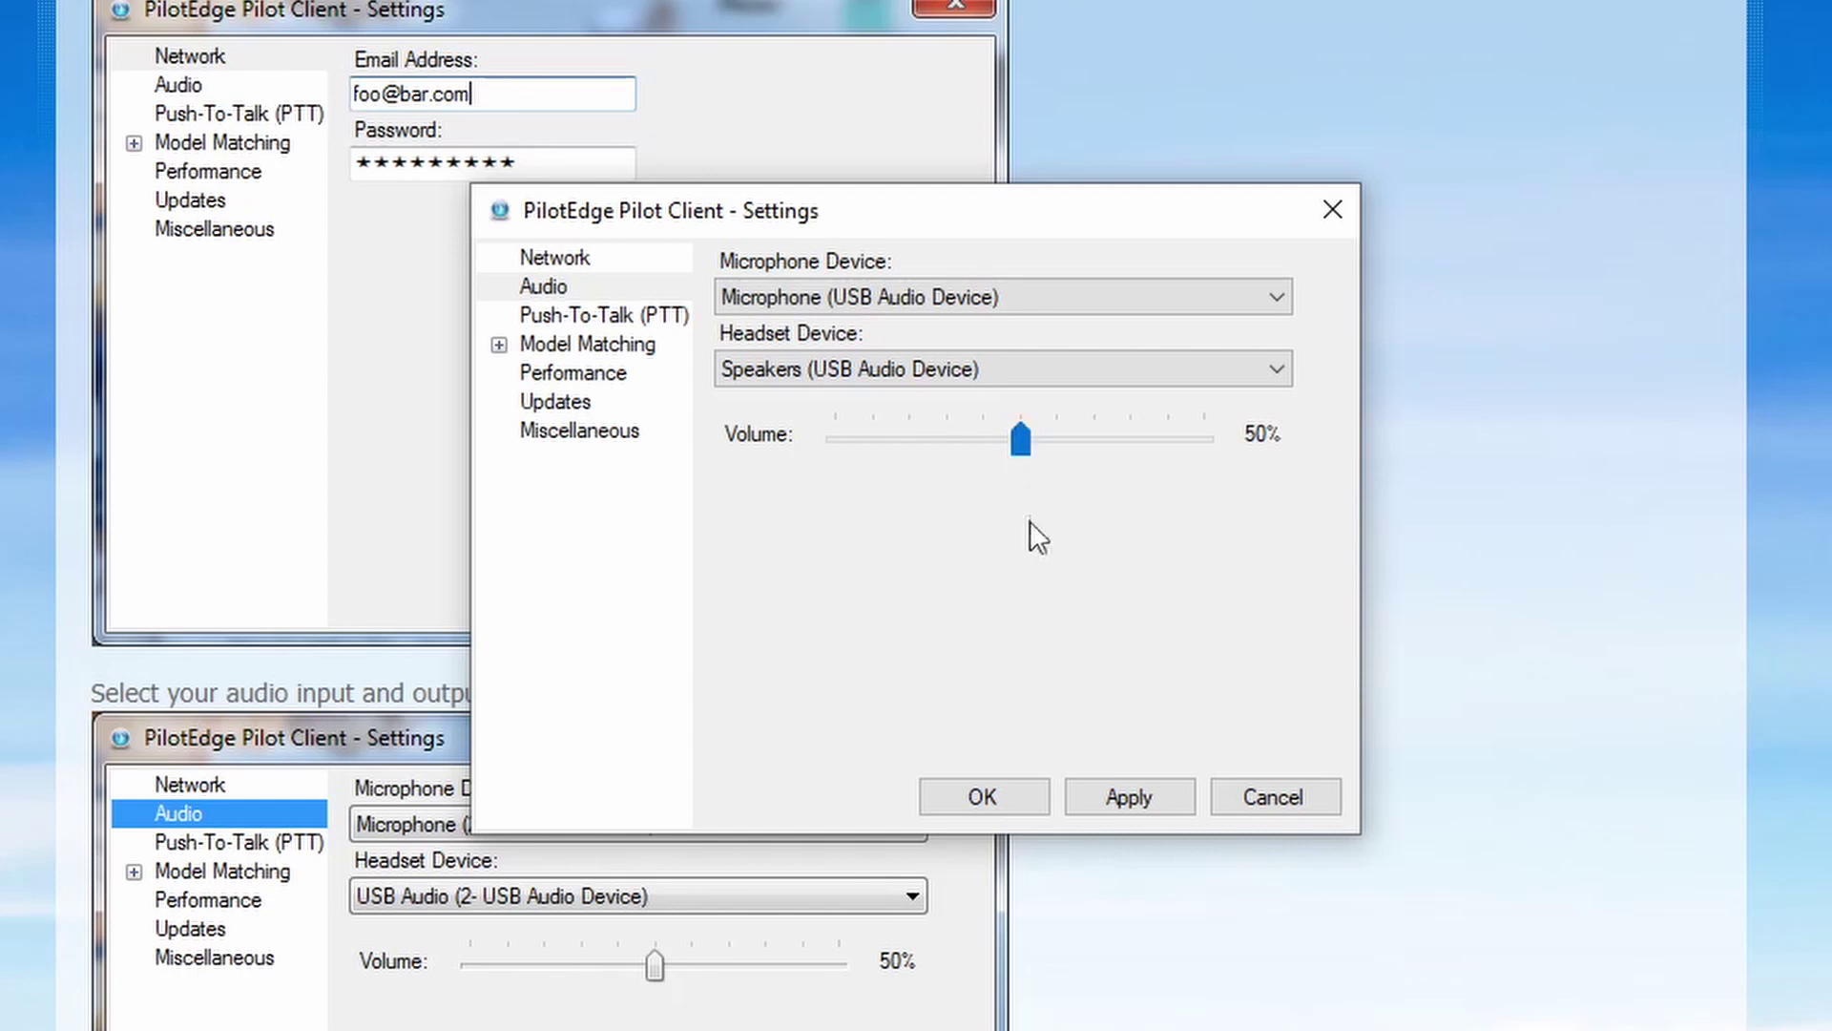
{"action": "left_click", "coordinate": [1128, 794]}
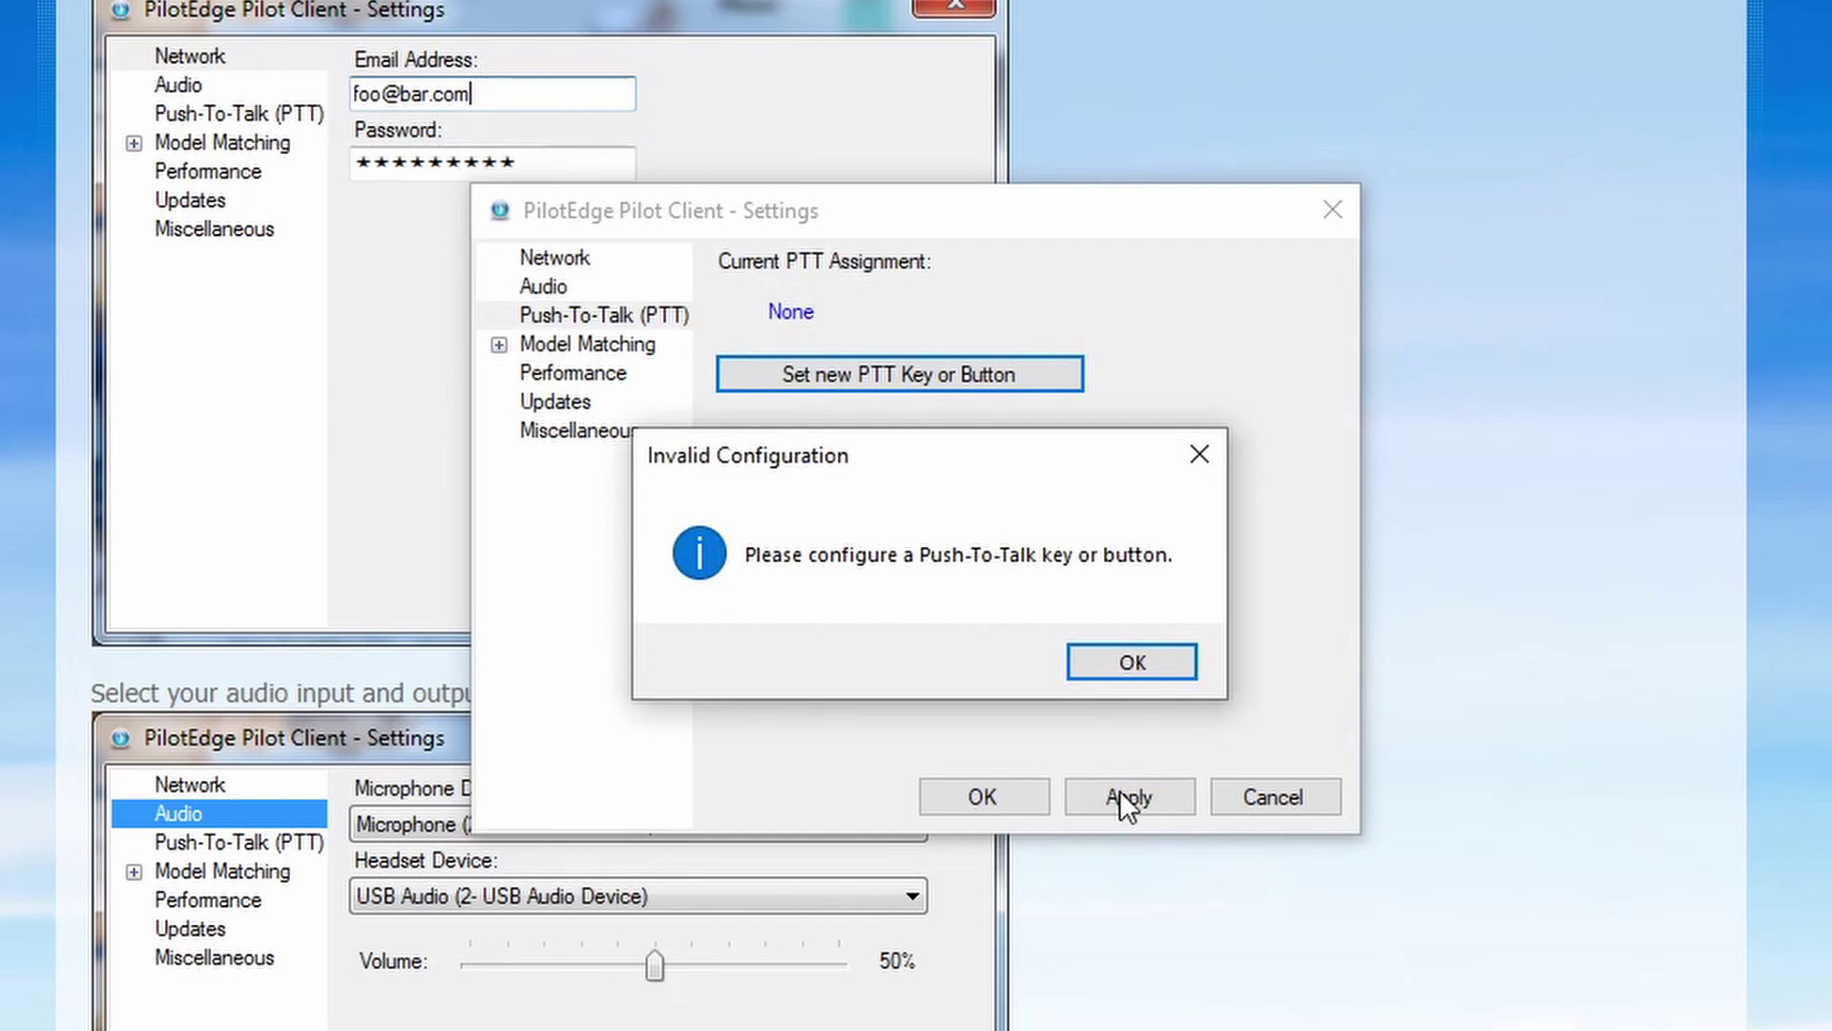
Assign push-to-talk to Button 3 on the Saitek Aviator Stick, apply, and close Settings.
{"action": "left_click", "coordinate": [1124, 672]}
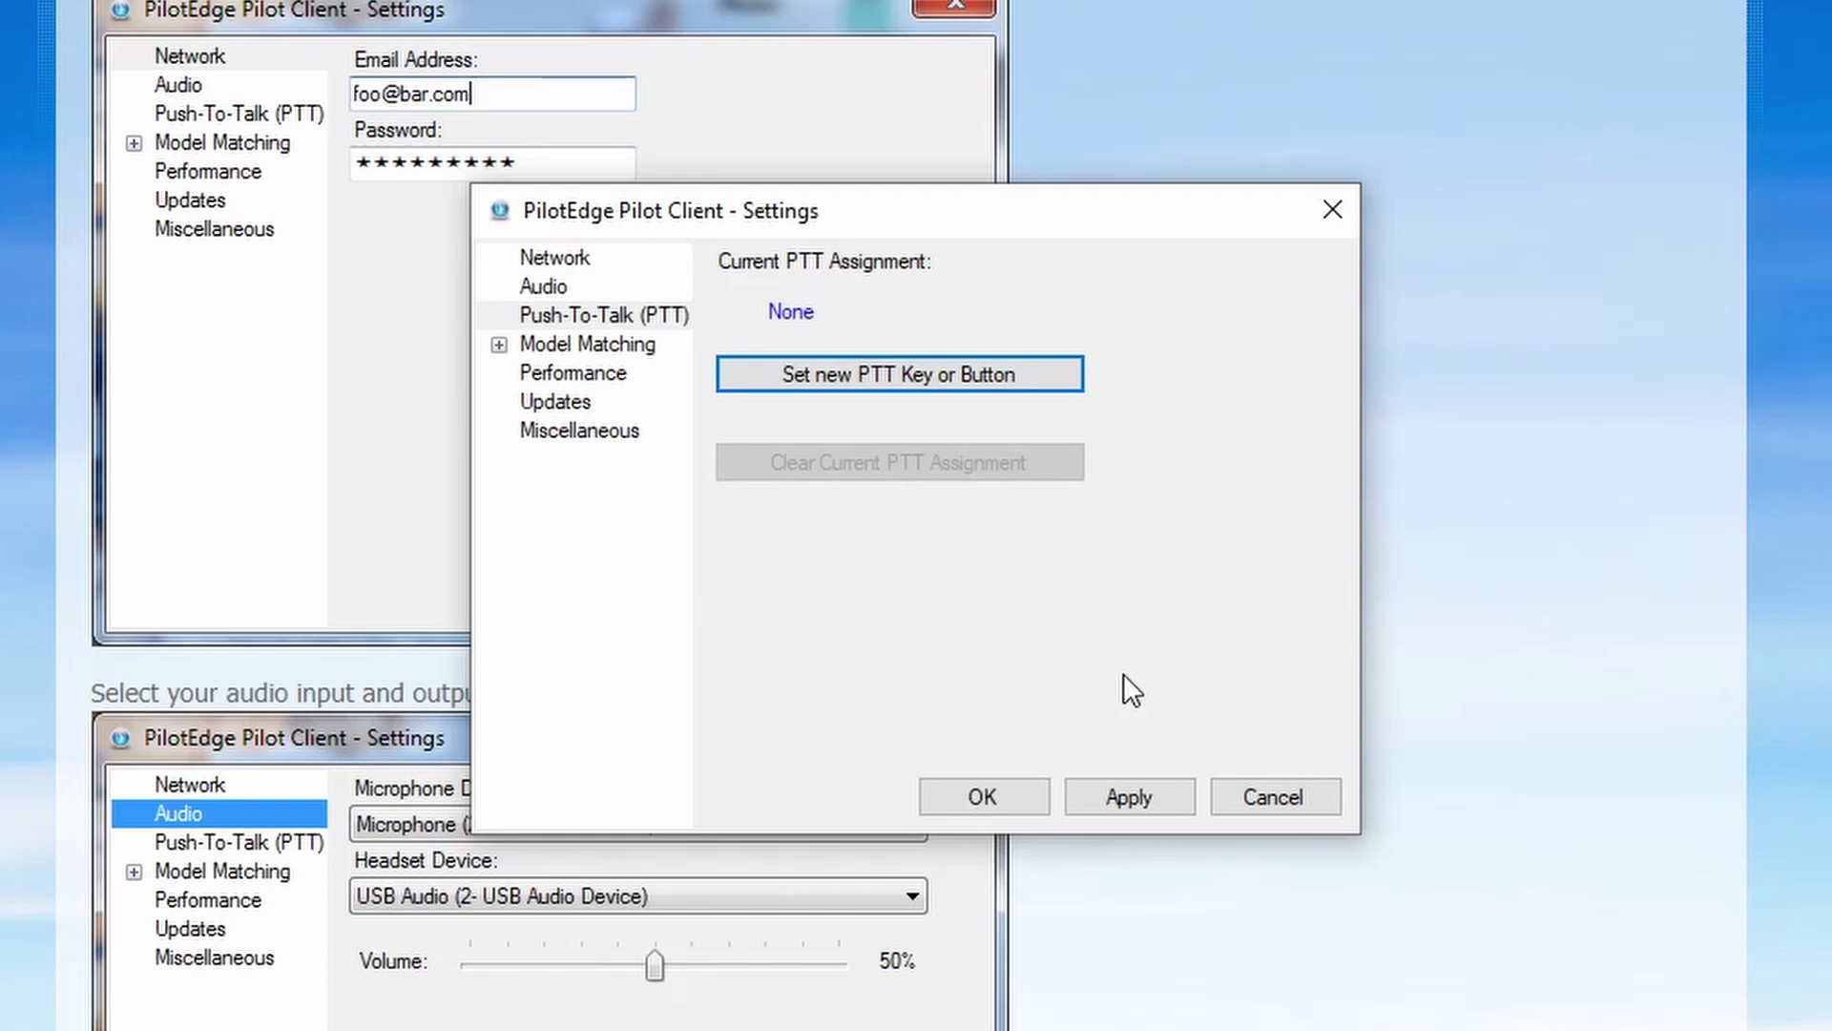
{"action": "left_click", "coordinate": [908, 387]}
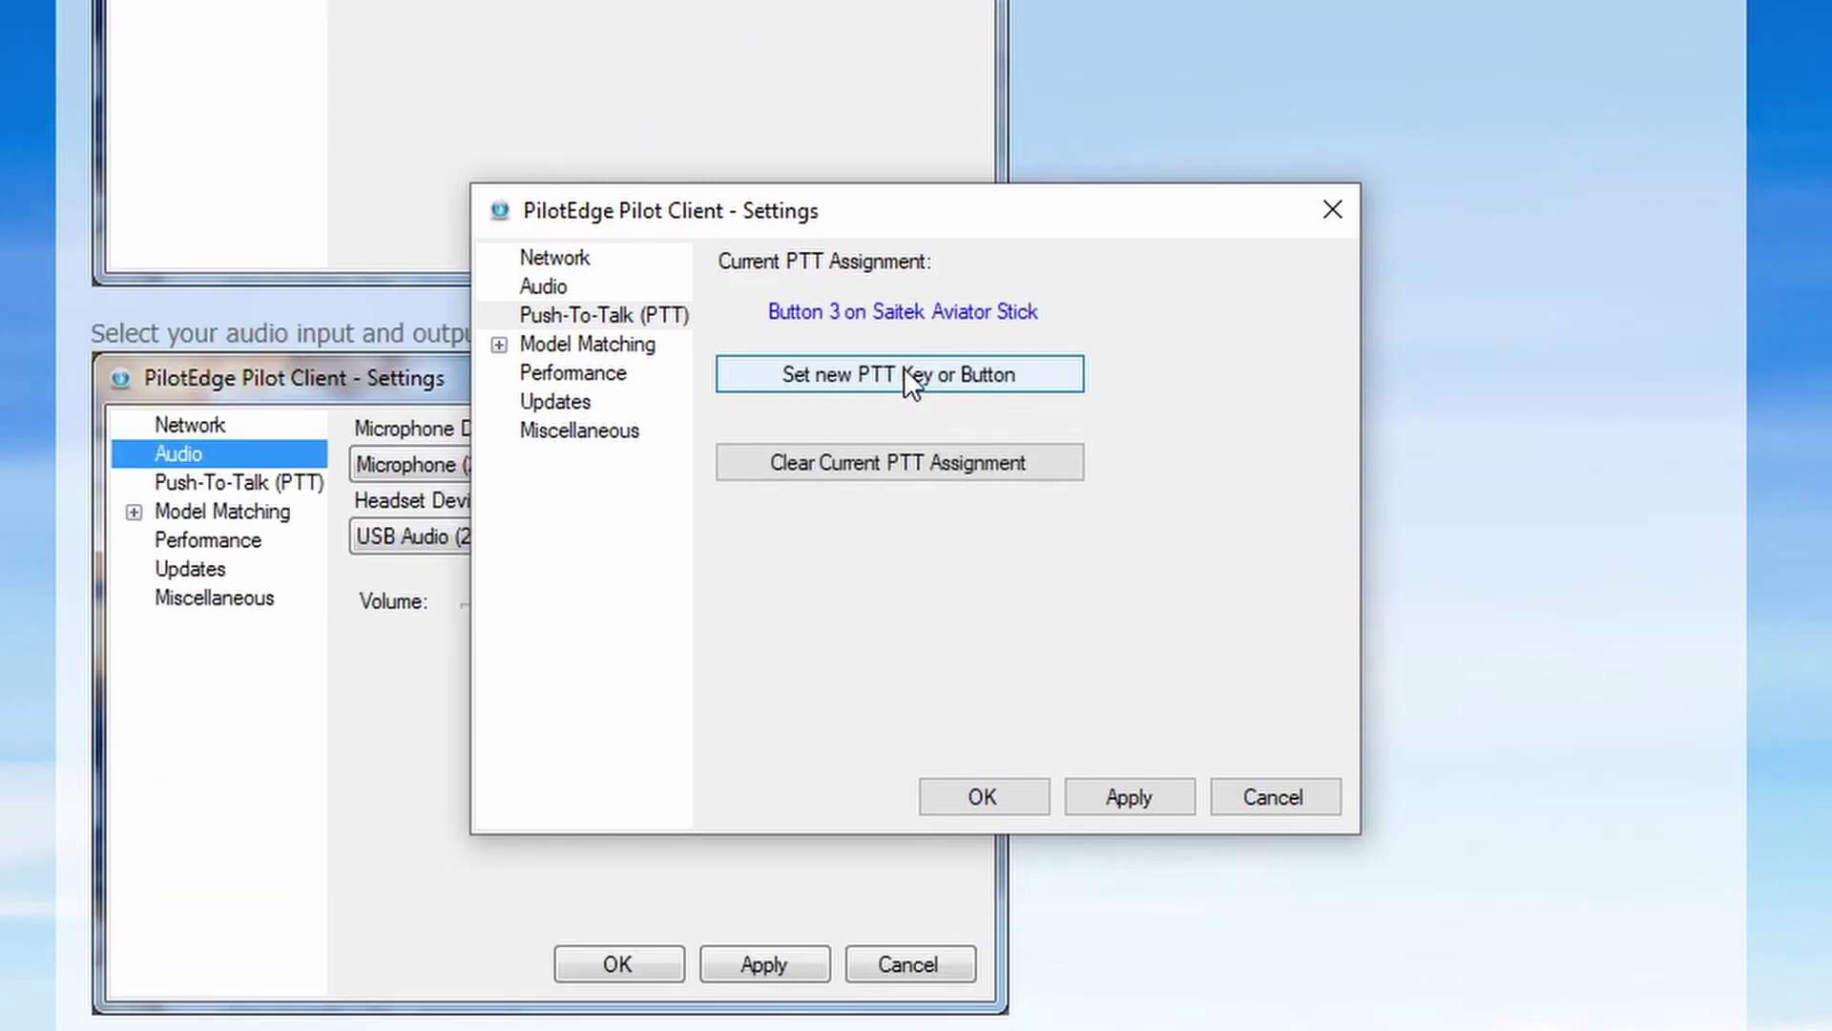
{"action": "left_click", "coordinate": [1128, 798]}
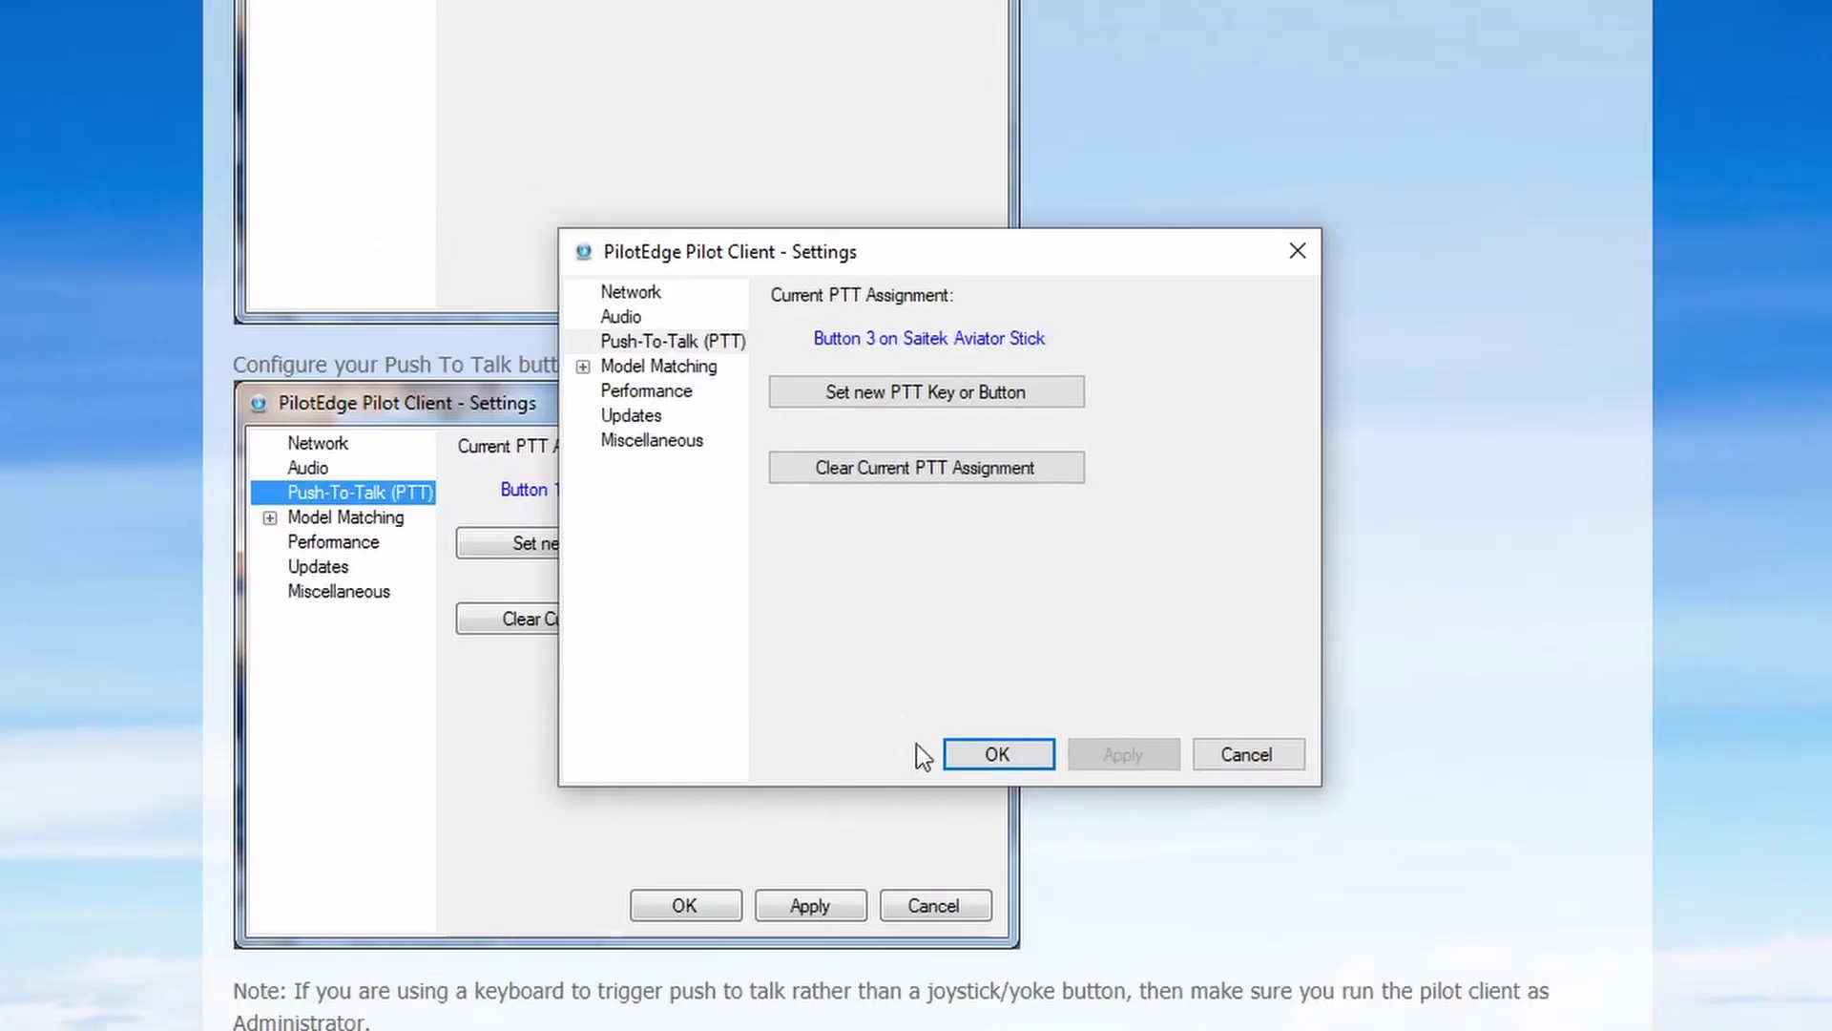
{"action": "left_click", "coordinate": [1023, 764]}
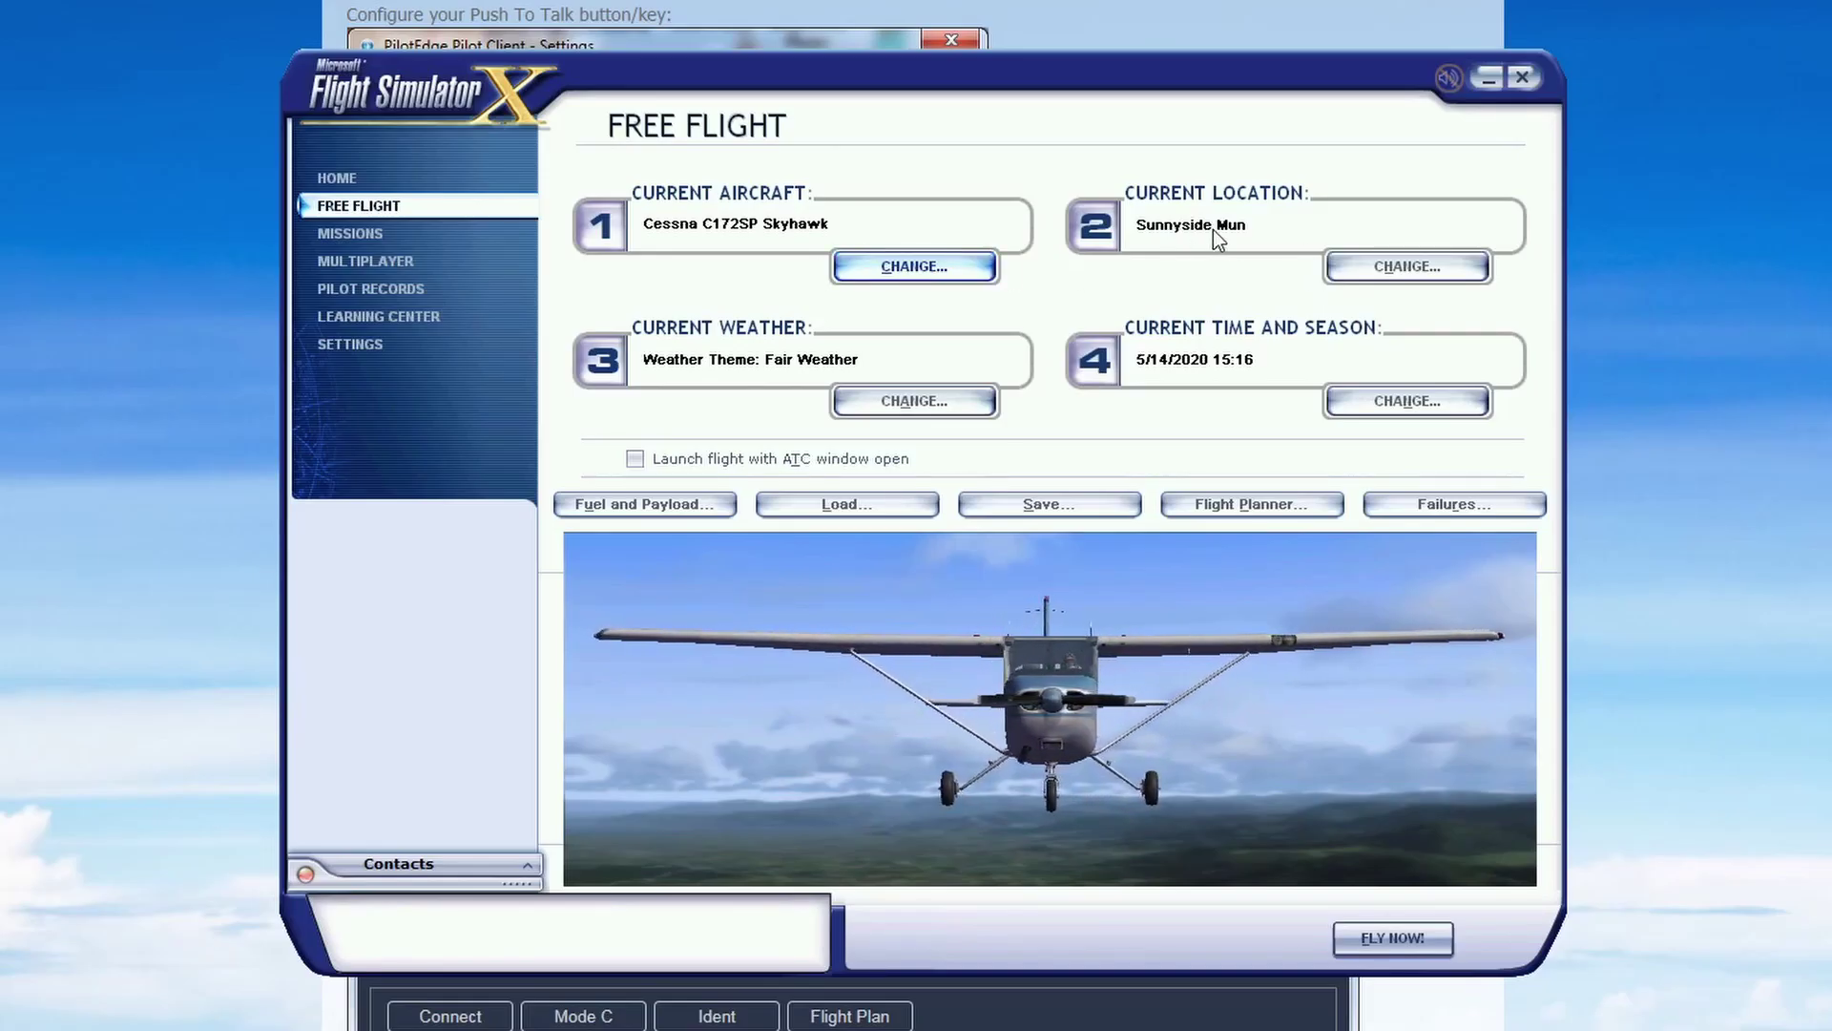
Set the departure to Sunnyside Mun at PARKING 1 -- RAMP GA SMALL.
{"action": "left_click", "coordinate": [1402, 267]}
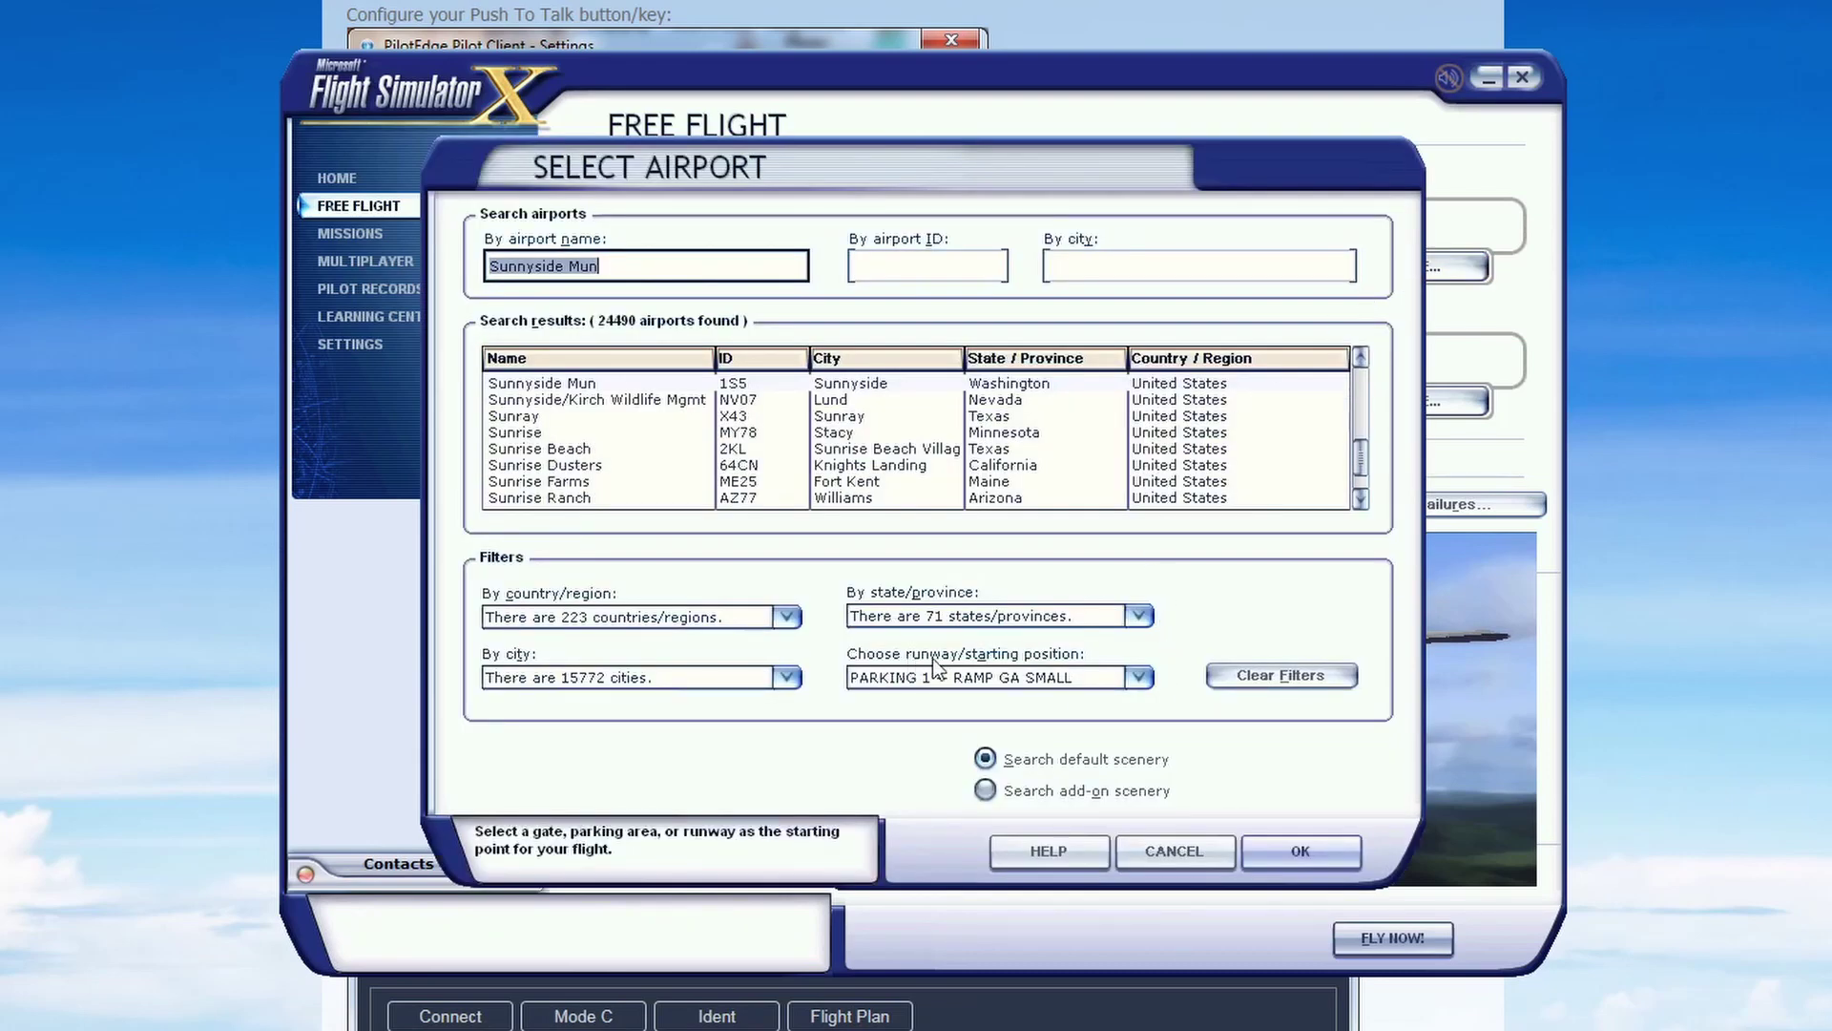
{"action": "left_click", "coordinate": [1139, 678]}
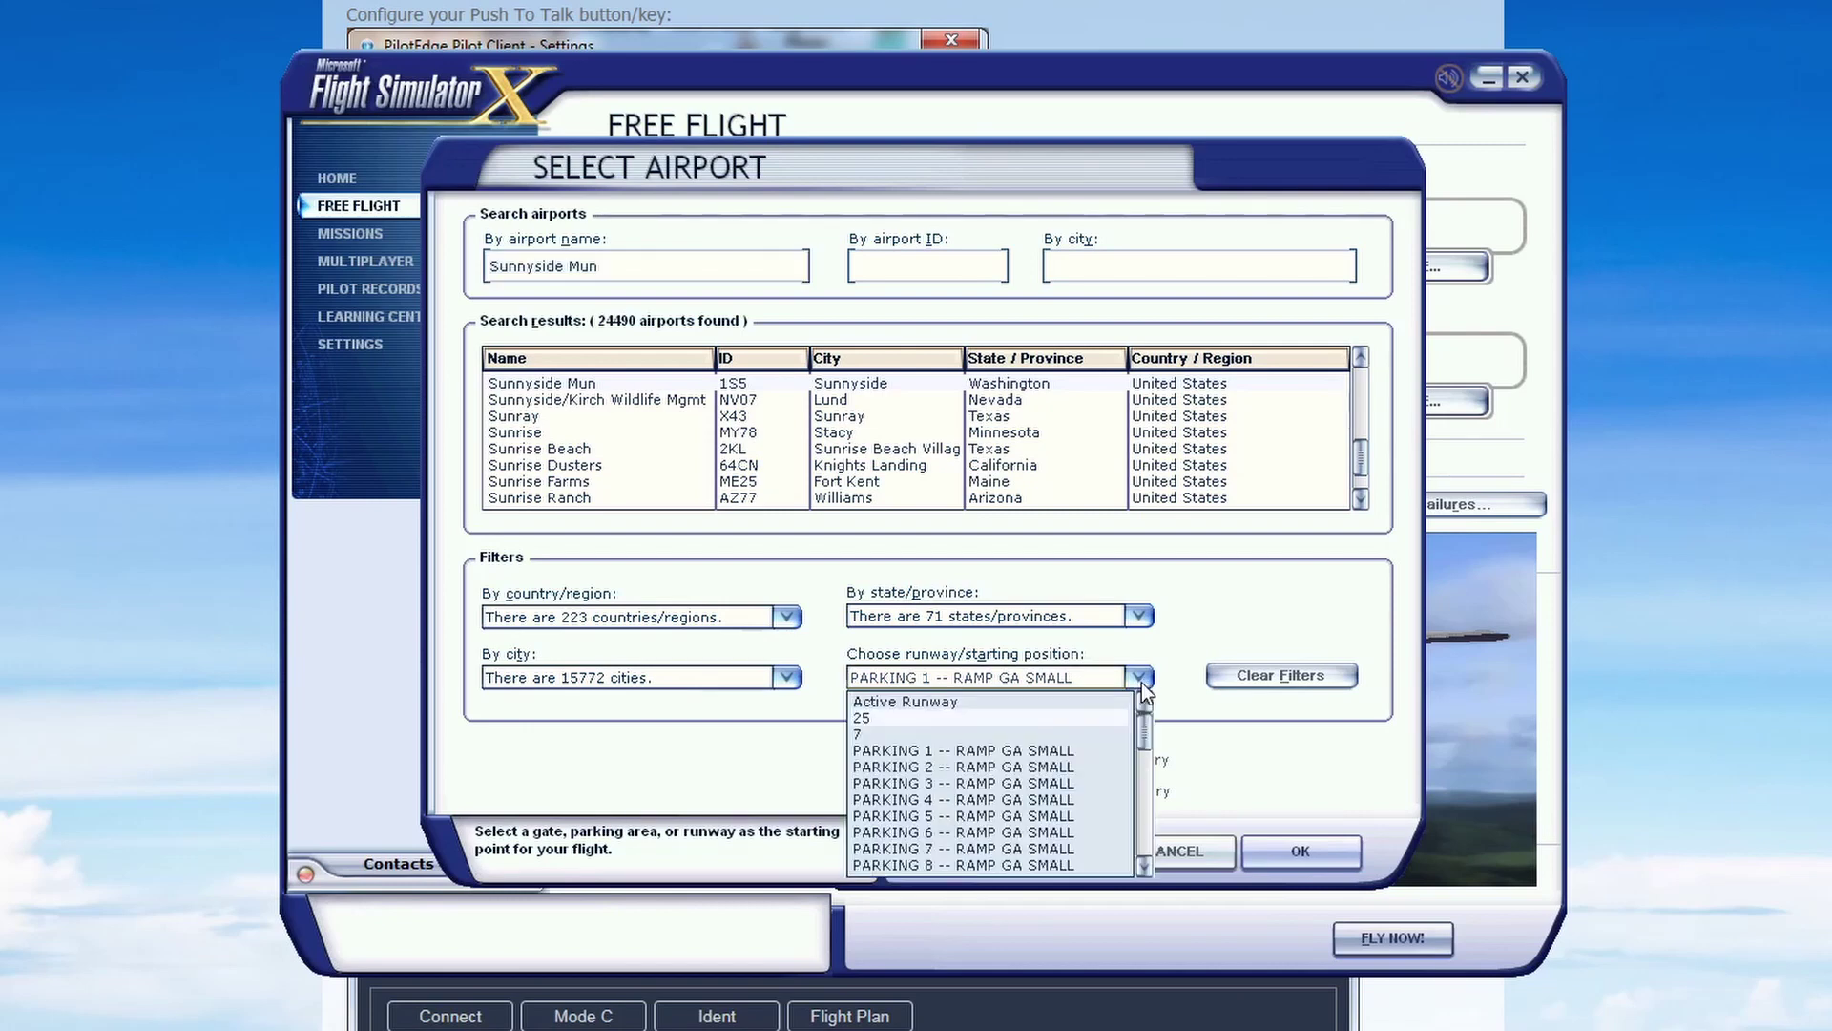
{"action": "mouse_move", "coordinate": [1144, 730]}
{"action": "left_mouse_down"}
{"action": "mouse_move", "coordinate": [1145, 809]}
{"action": "mouse_move", "coordinate": [1130, 713]}
{"action": "left_mouse_up"}
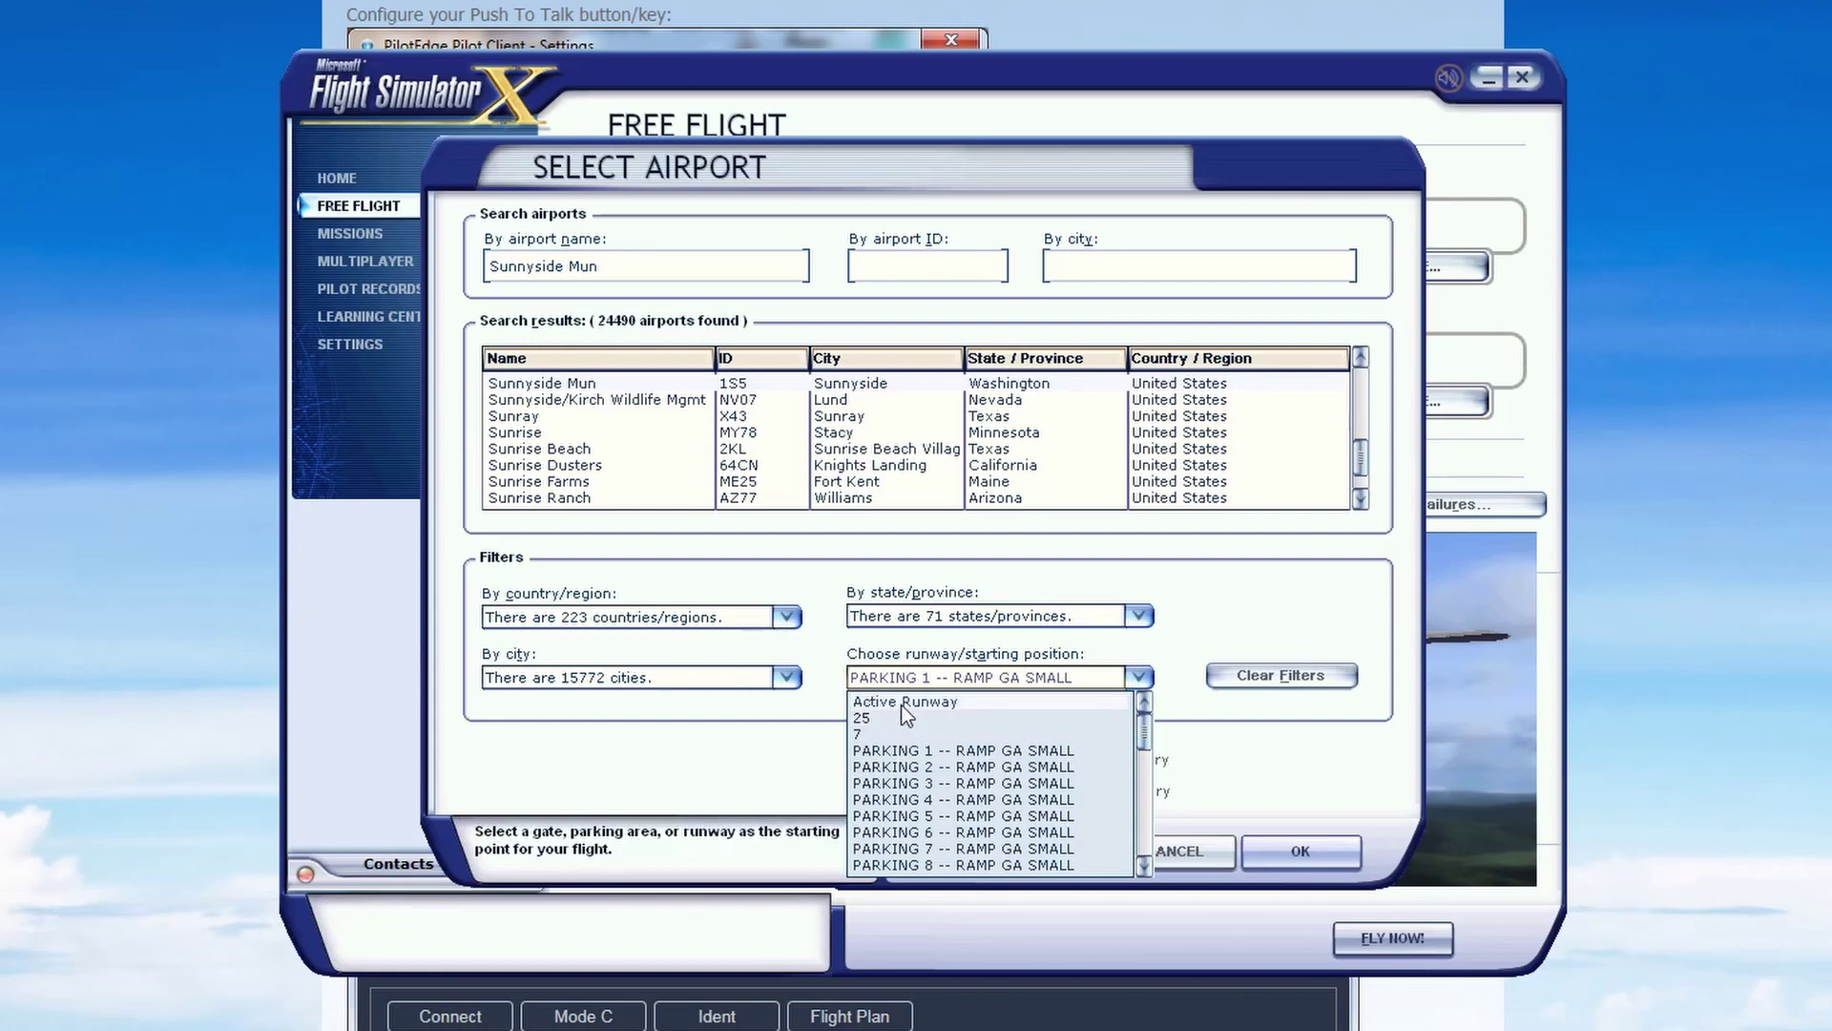
{"action": "left_click", "coordinate": [914, 752]}
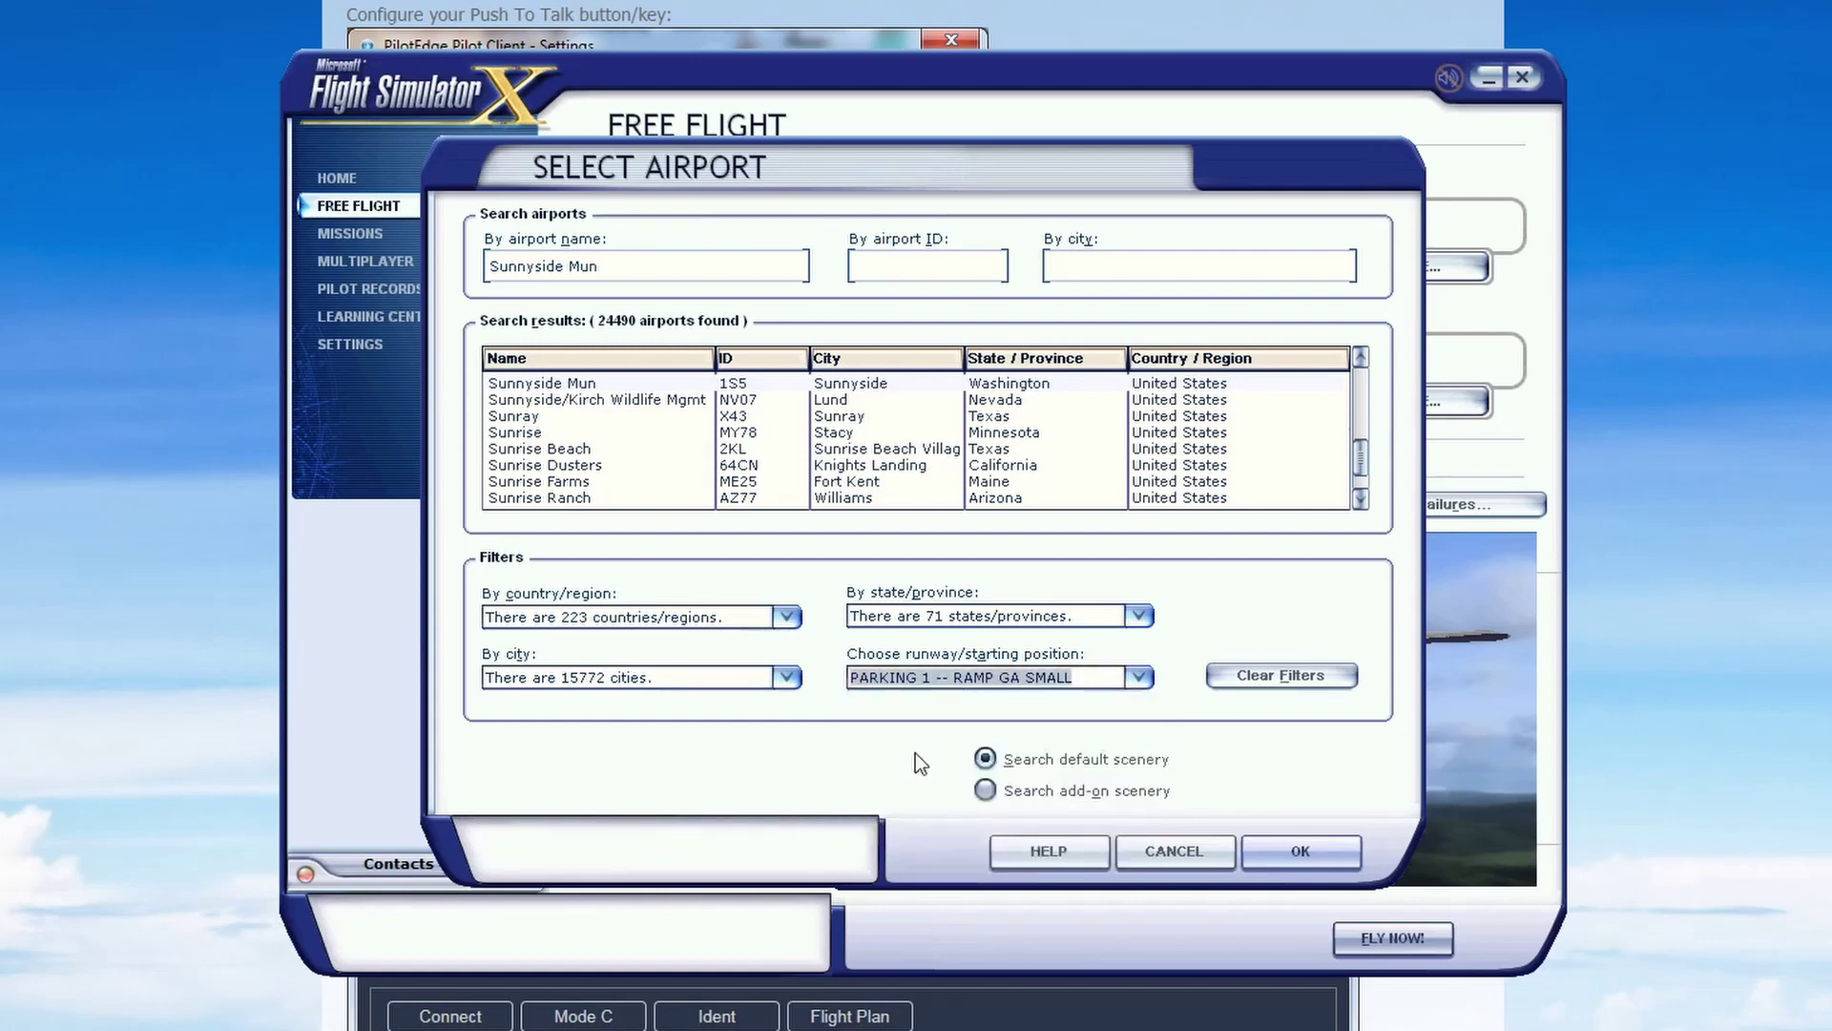
{"action": "left_click", "coordinate": [1304, 849]}
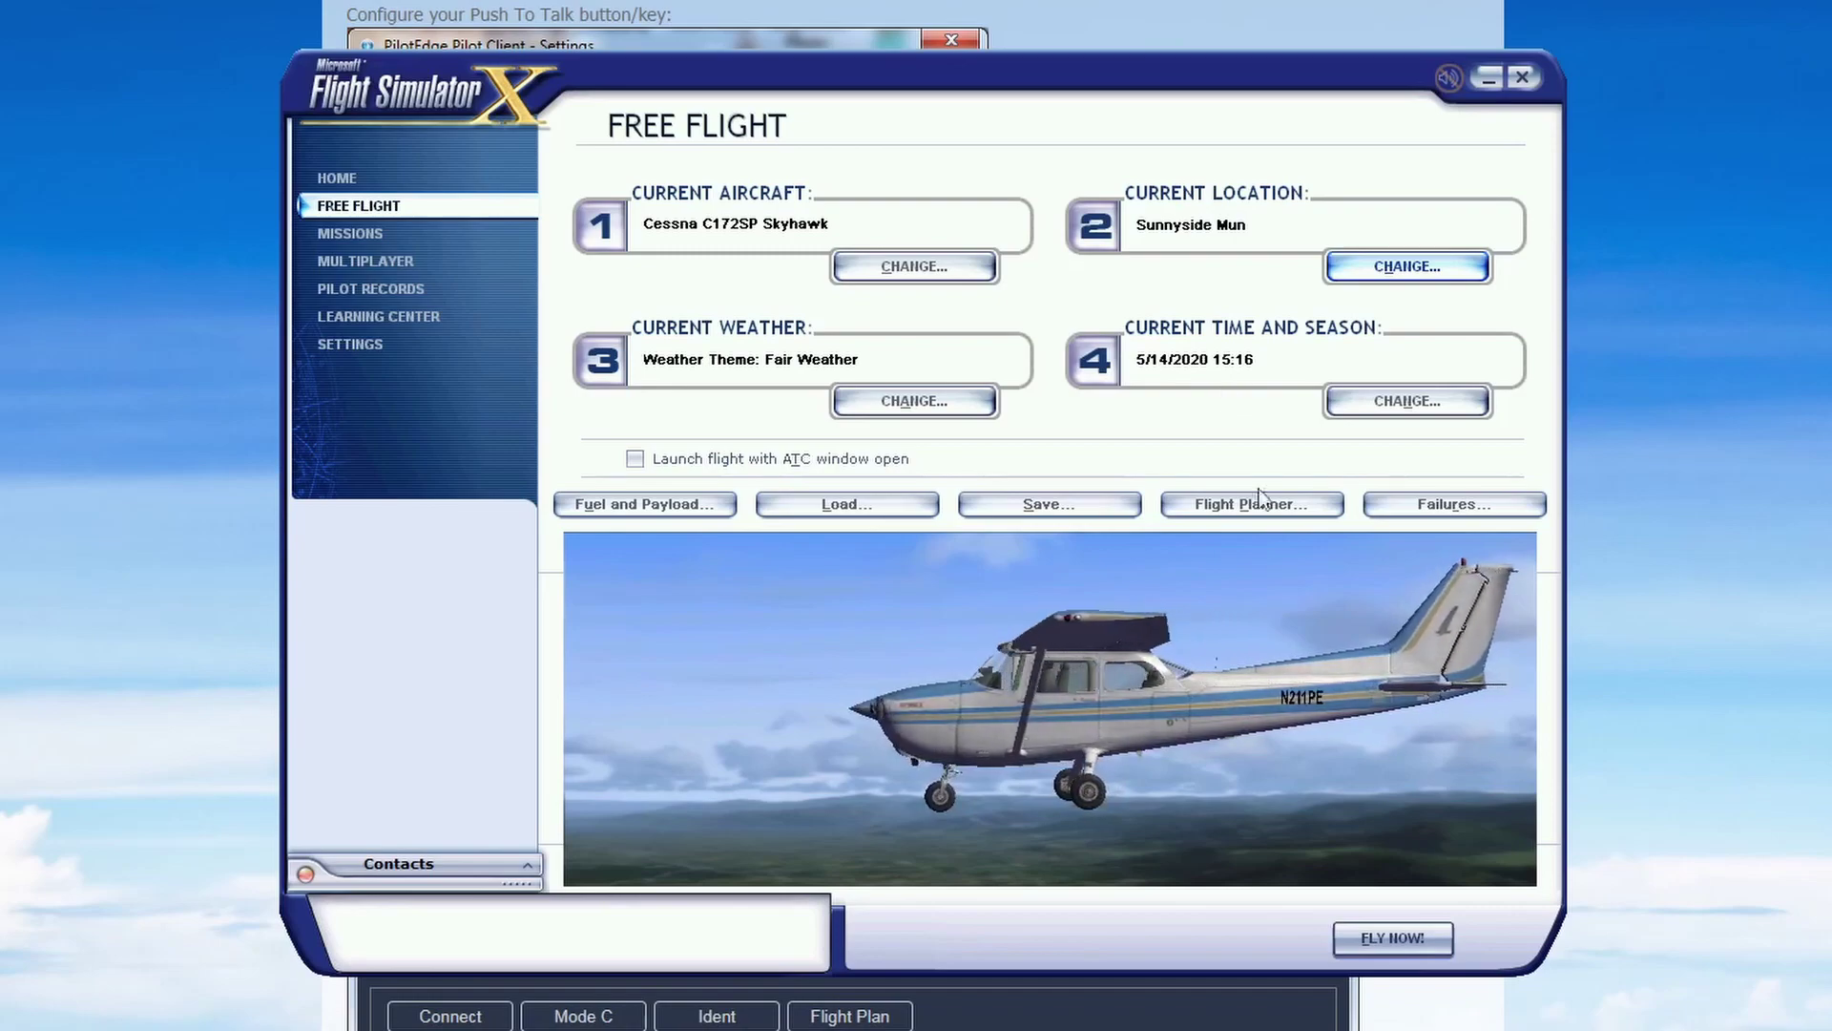
Start the flight, then open the Pilot Client folder on drive E: in File Explorer.
{"action": "left_click", "coordinate": [1393, 935]}
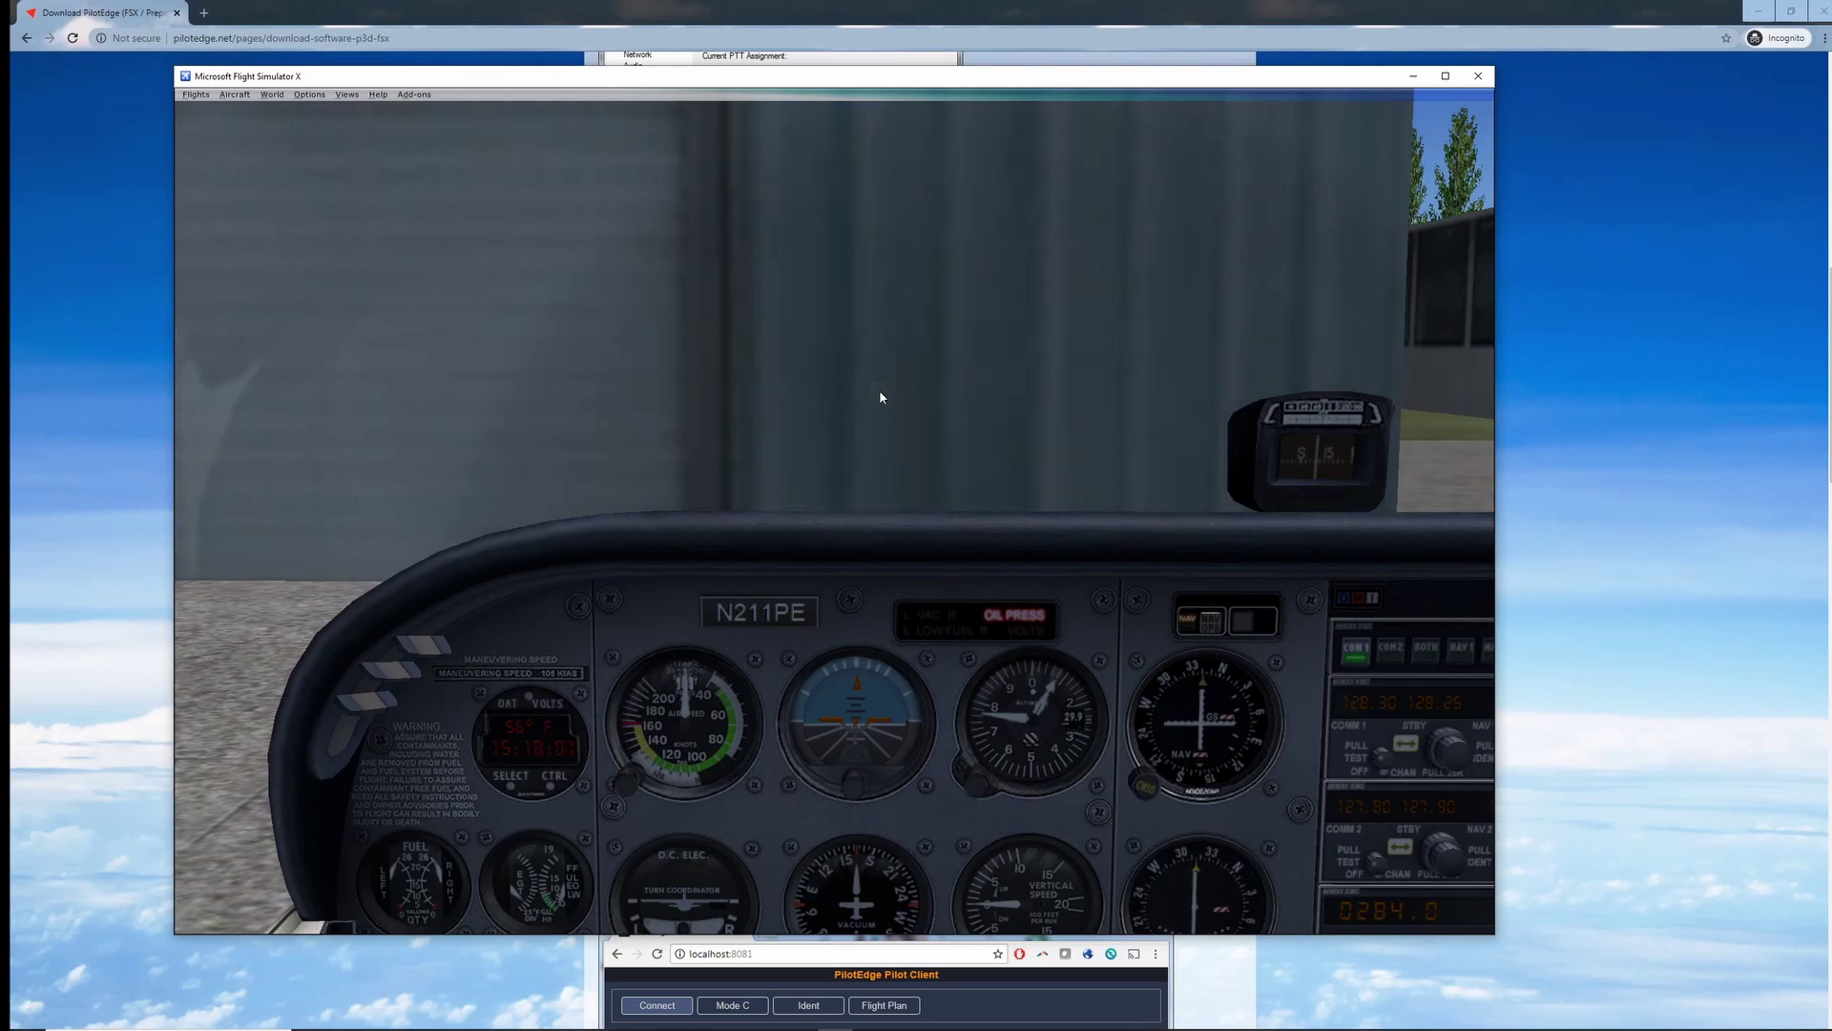
{"action": "left_click", "coordinate": [1715, 1017]}
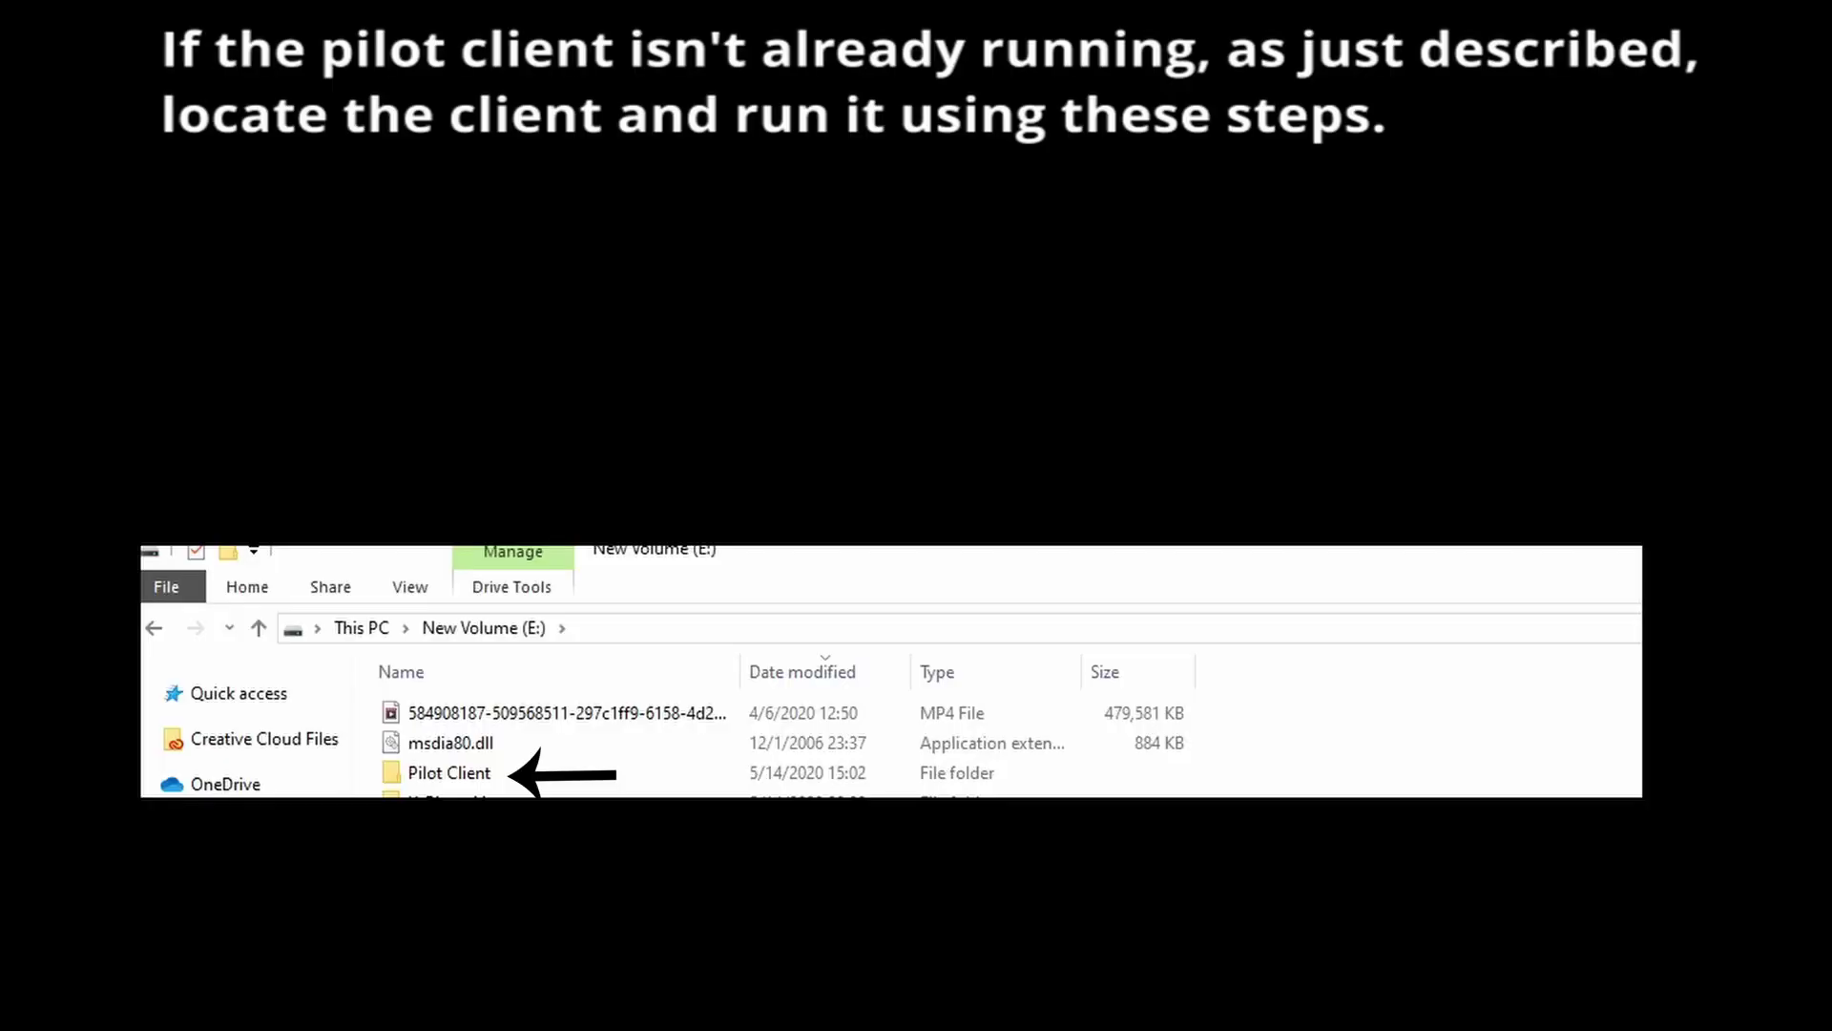
{"action": "double_click", "coordinate": [449, 769]}
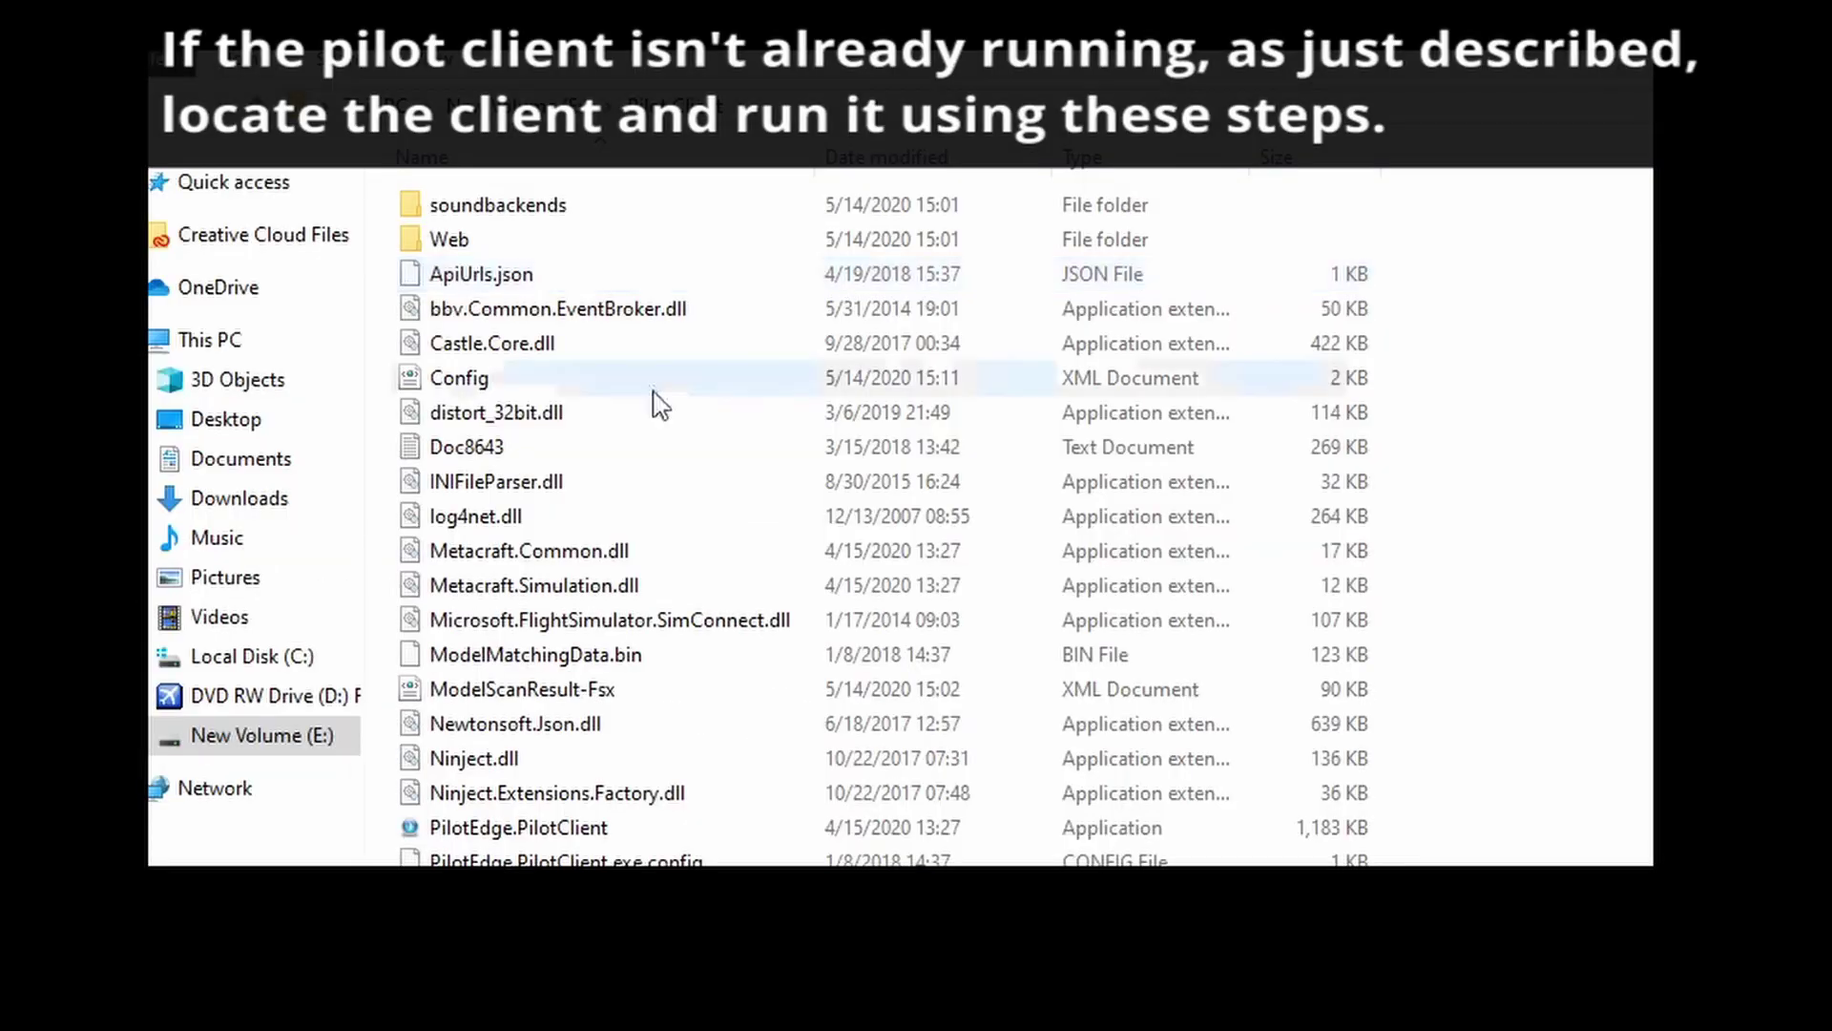
Run PilotEdge.PilotClient as administrator from the Pilot Client folder.
{"action": "left_click", "coordinate": [536, 832]}
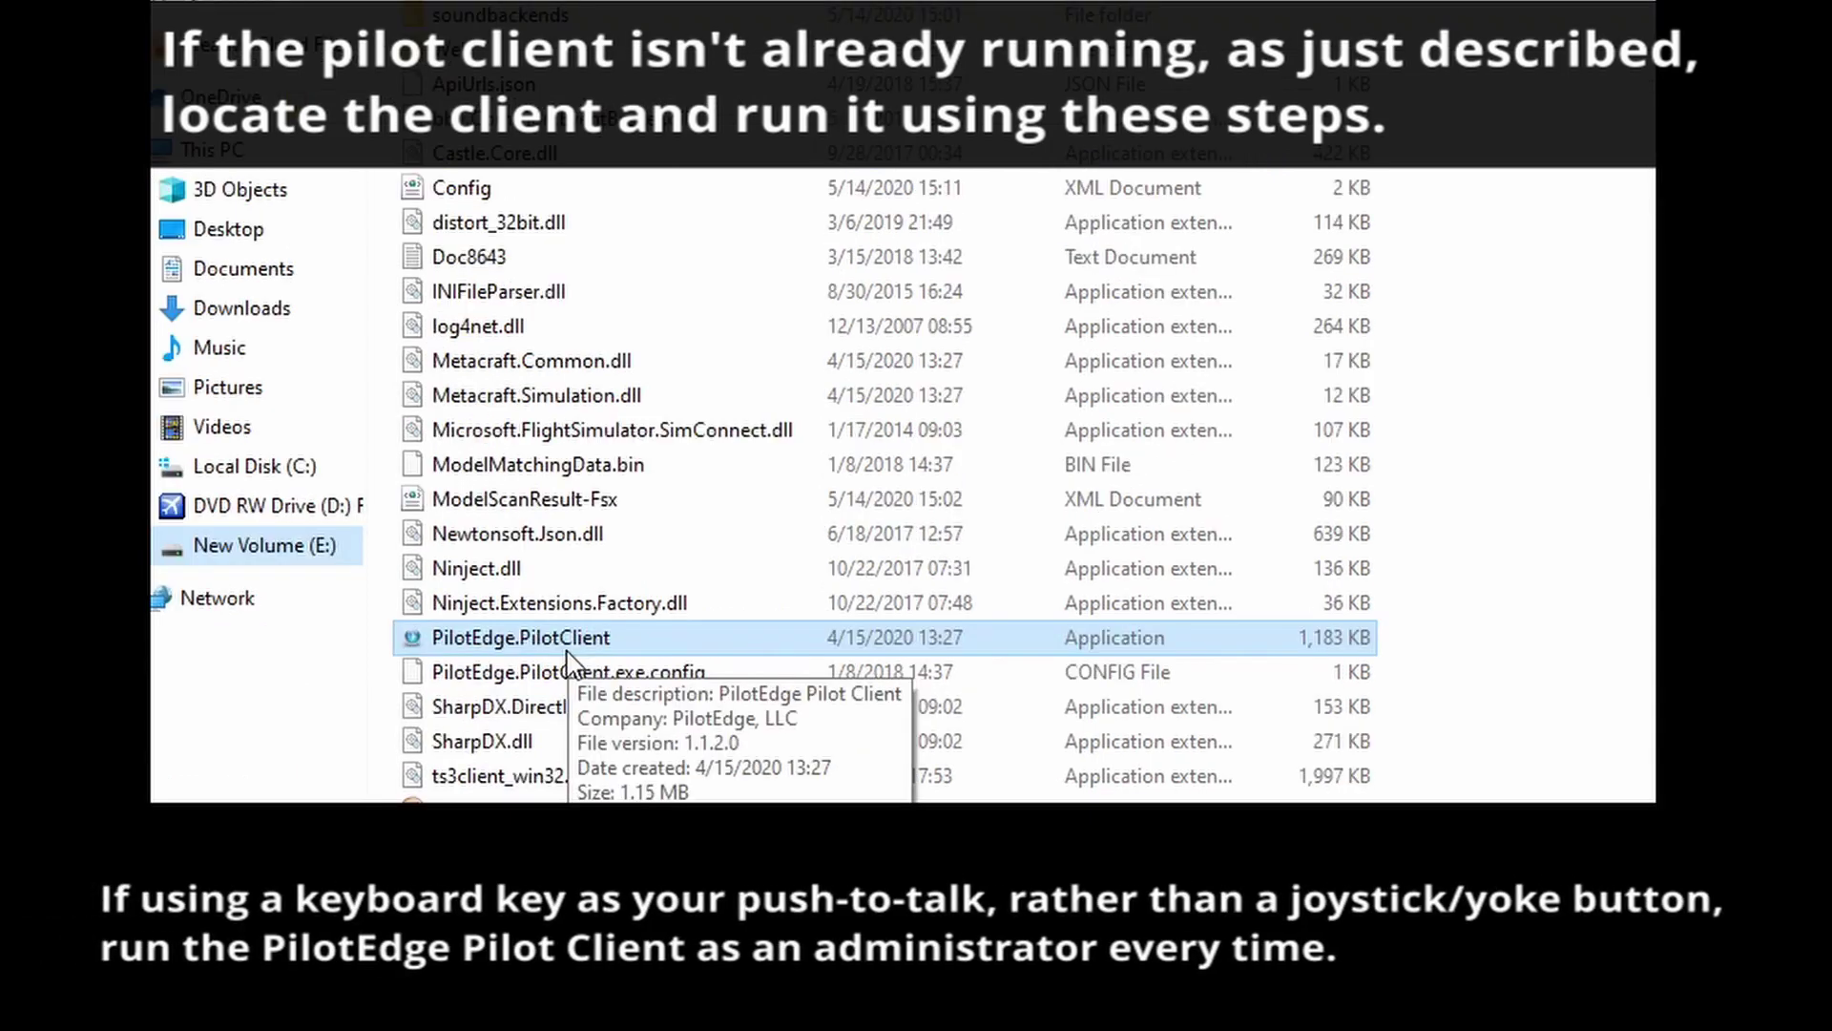
{"action": "right_click", "coordinate": [569, 658]}
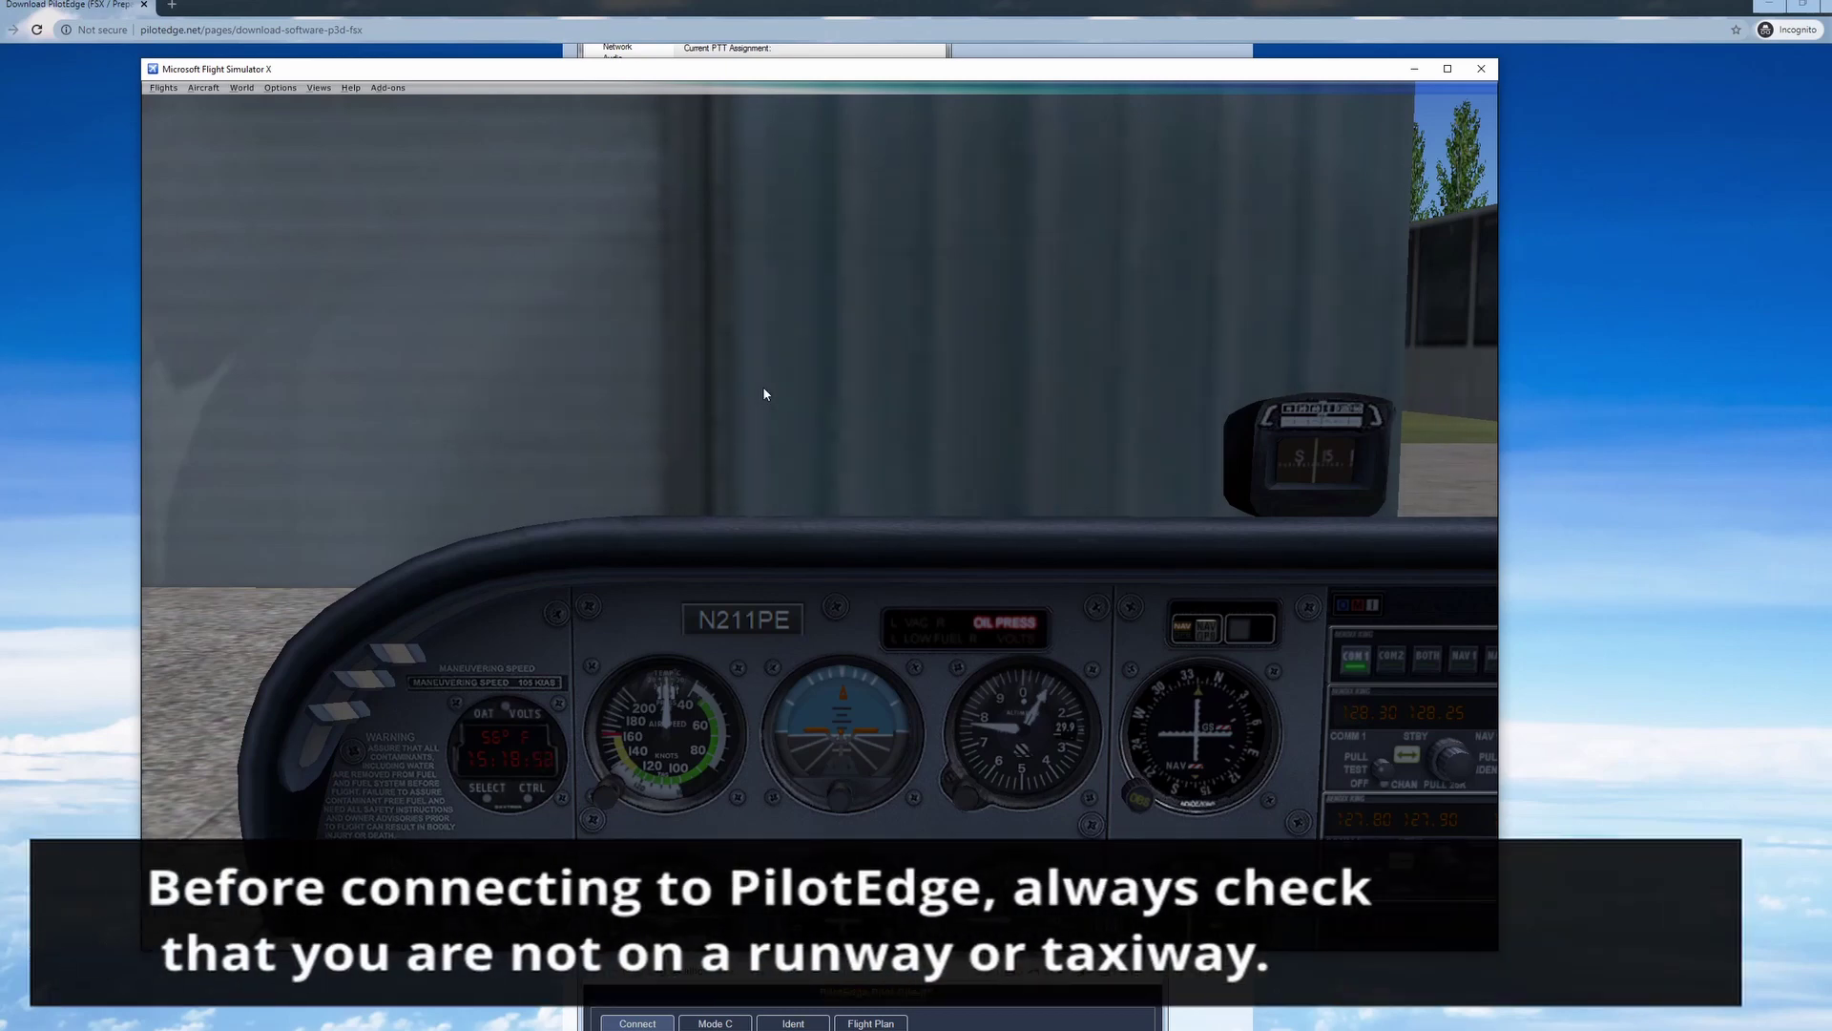
Switch to the Outside > Spot view to confirm the Cessna is clear of runways and taxiways.
{"action": "right_click", "coordinate": [764, 386]}
{"action": "mouse_move", "coordinate": [779, 404]}
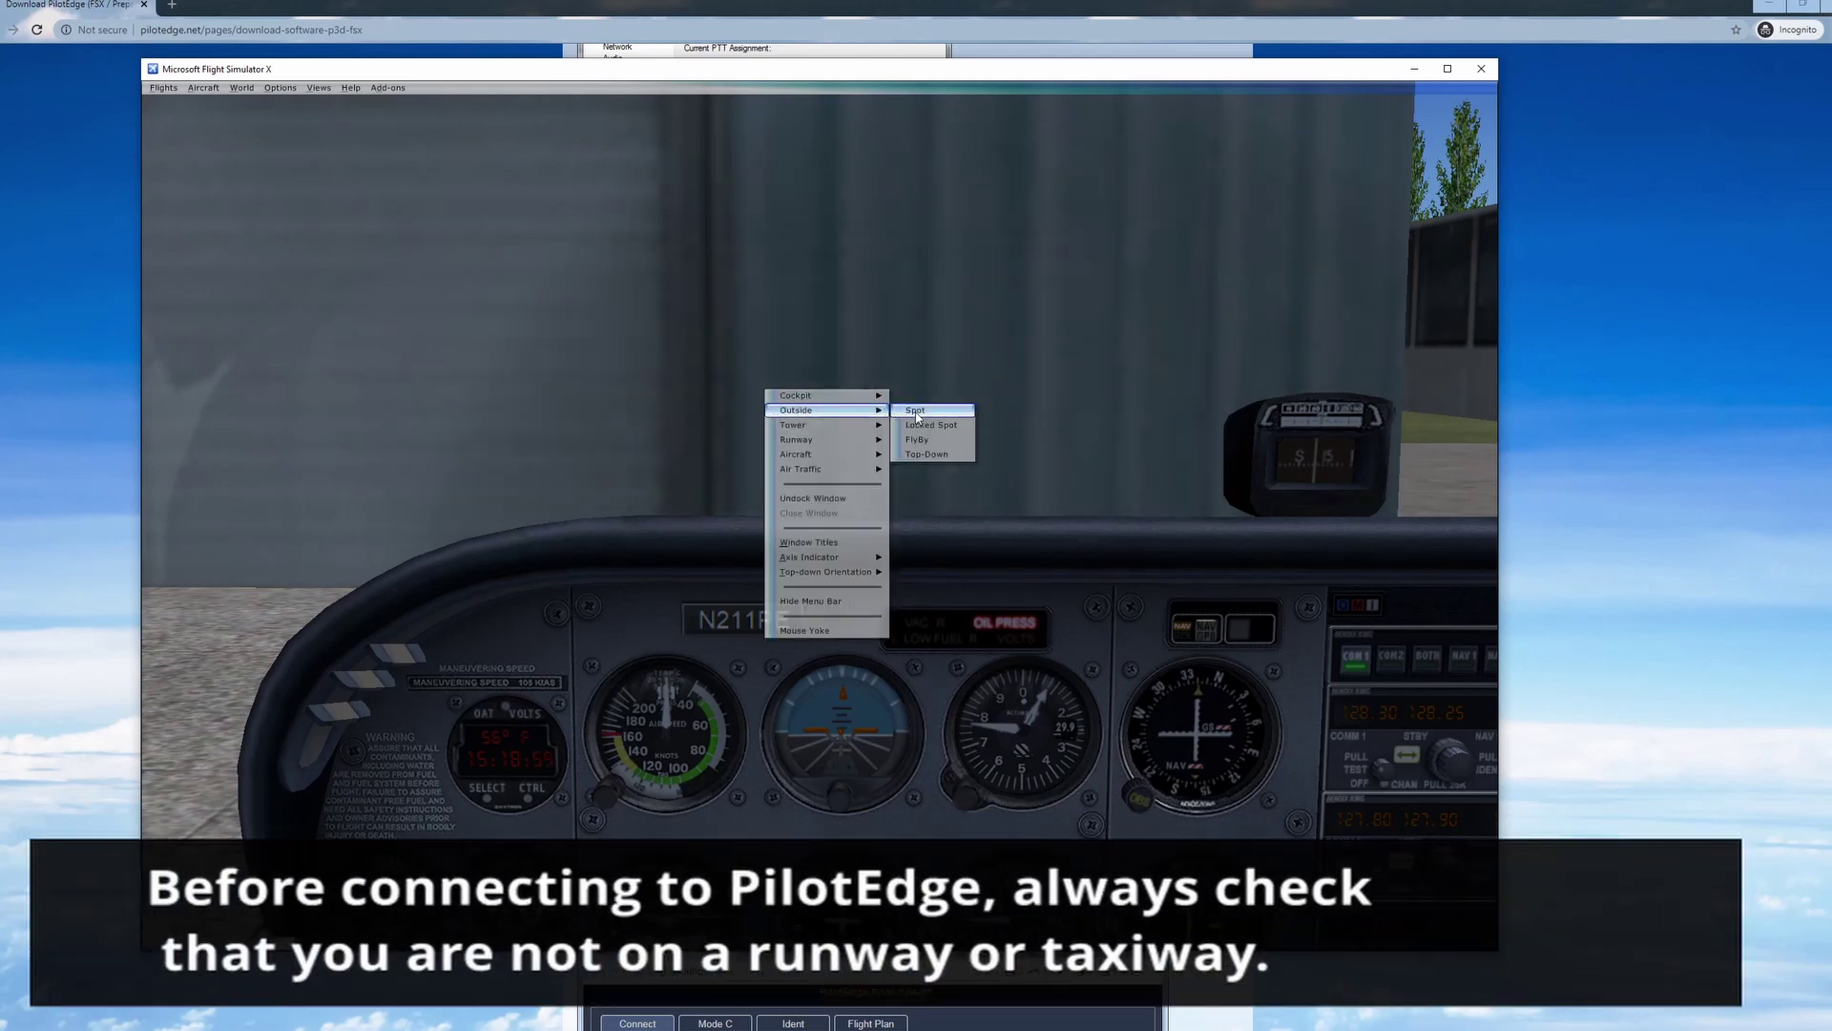
{"action": "left_click", "coordinate": [930, 412]}
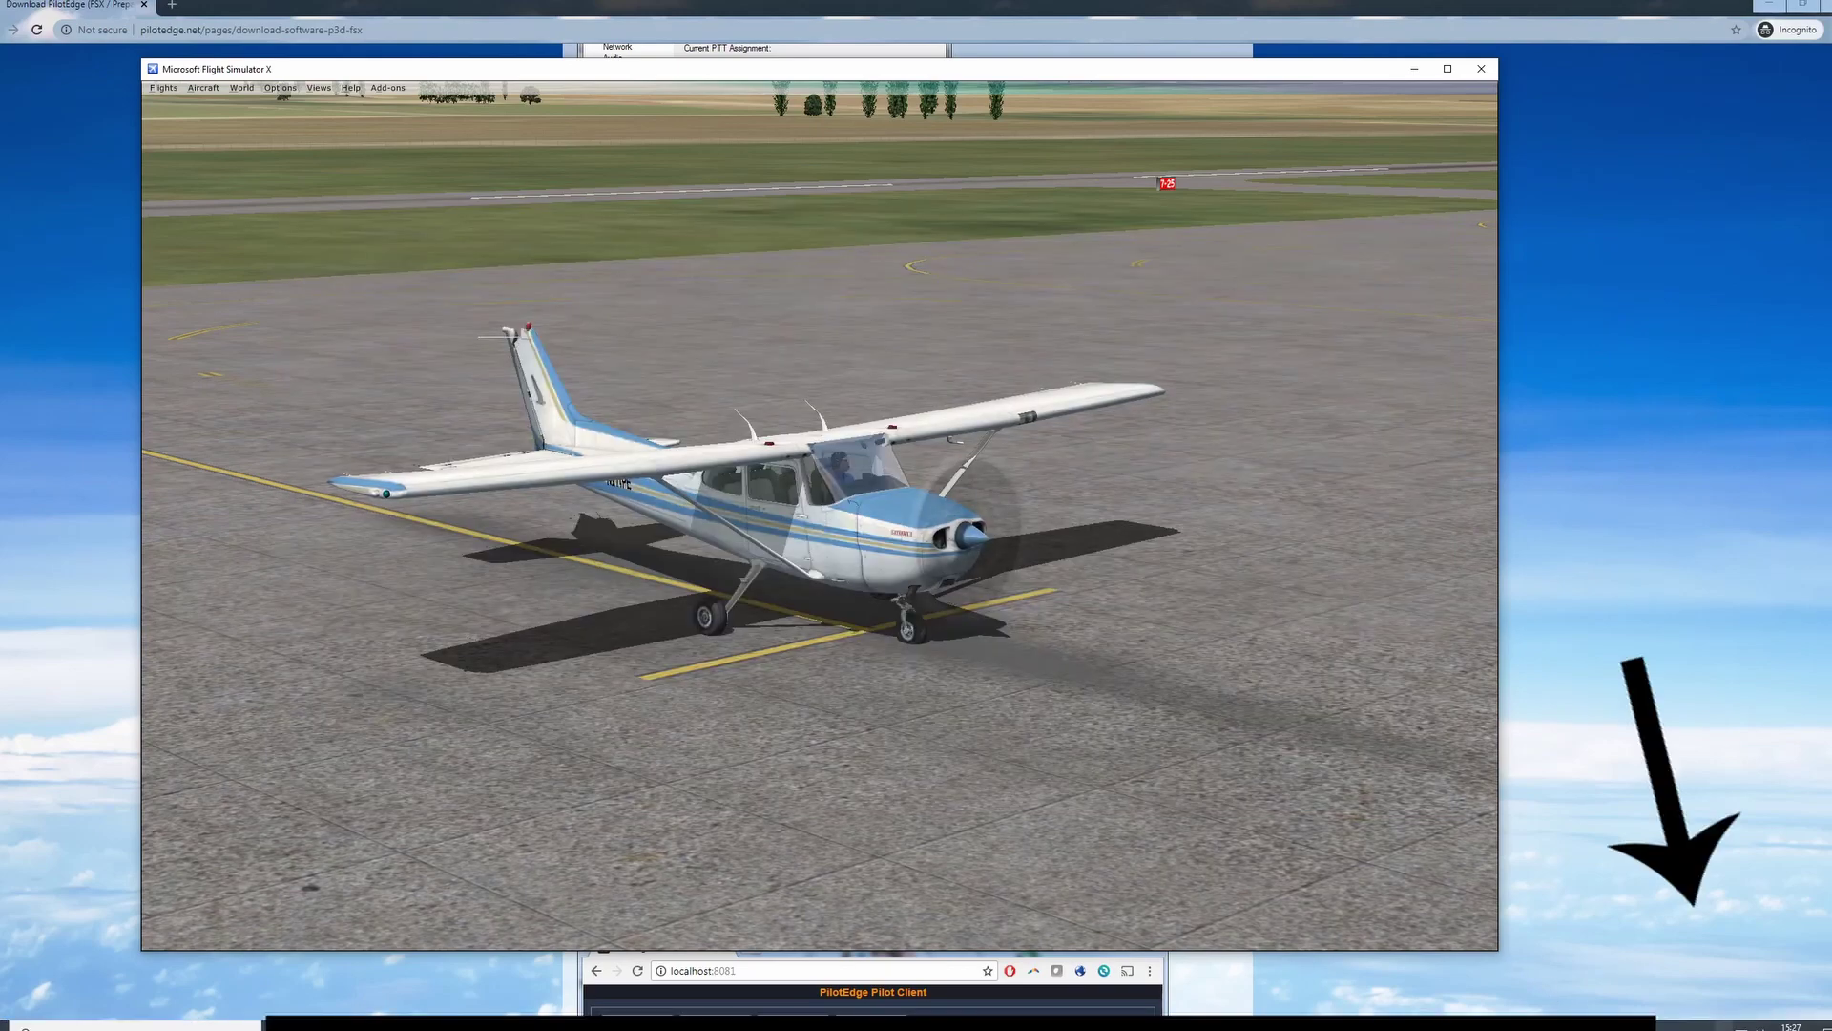
Exit the running pilot client from its tray icon, then launch its web interface at localhost:8081.
{"action": "left_click", "coordinate": [1723, 1026]}
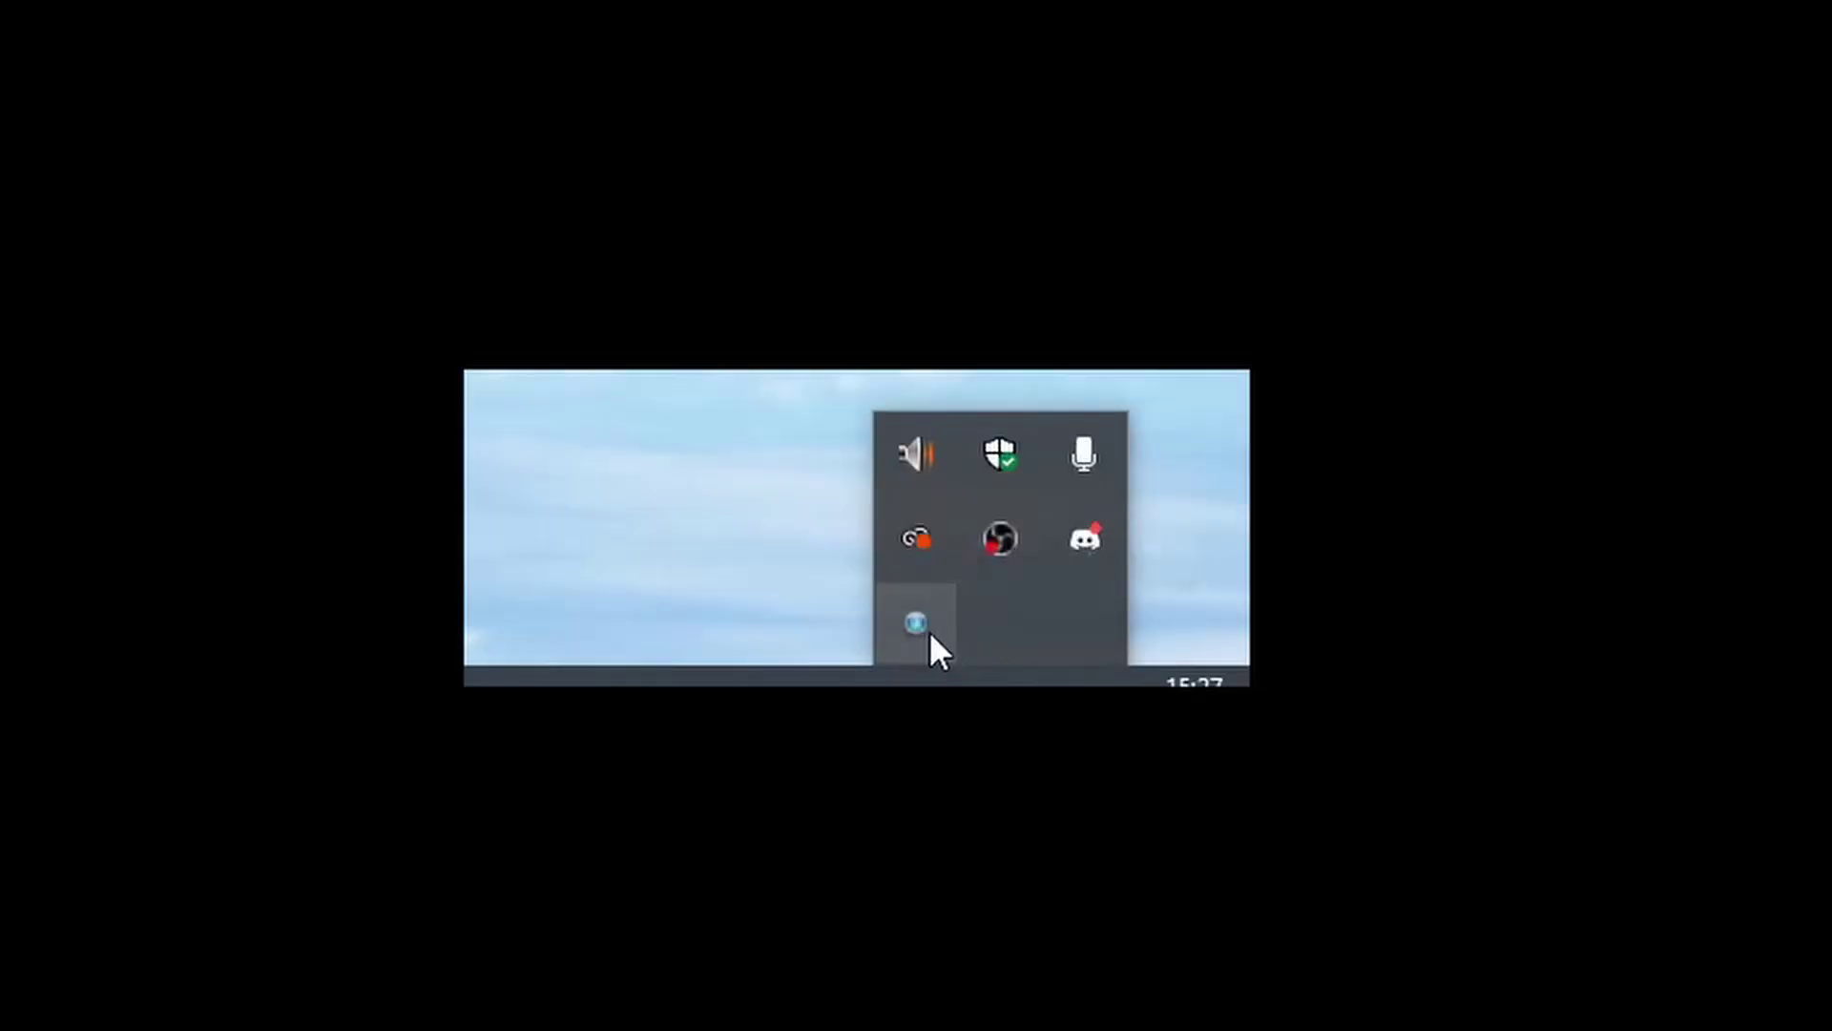
{"action": "right_click", "coordinate": [1696, 1005]}
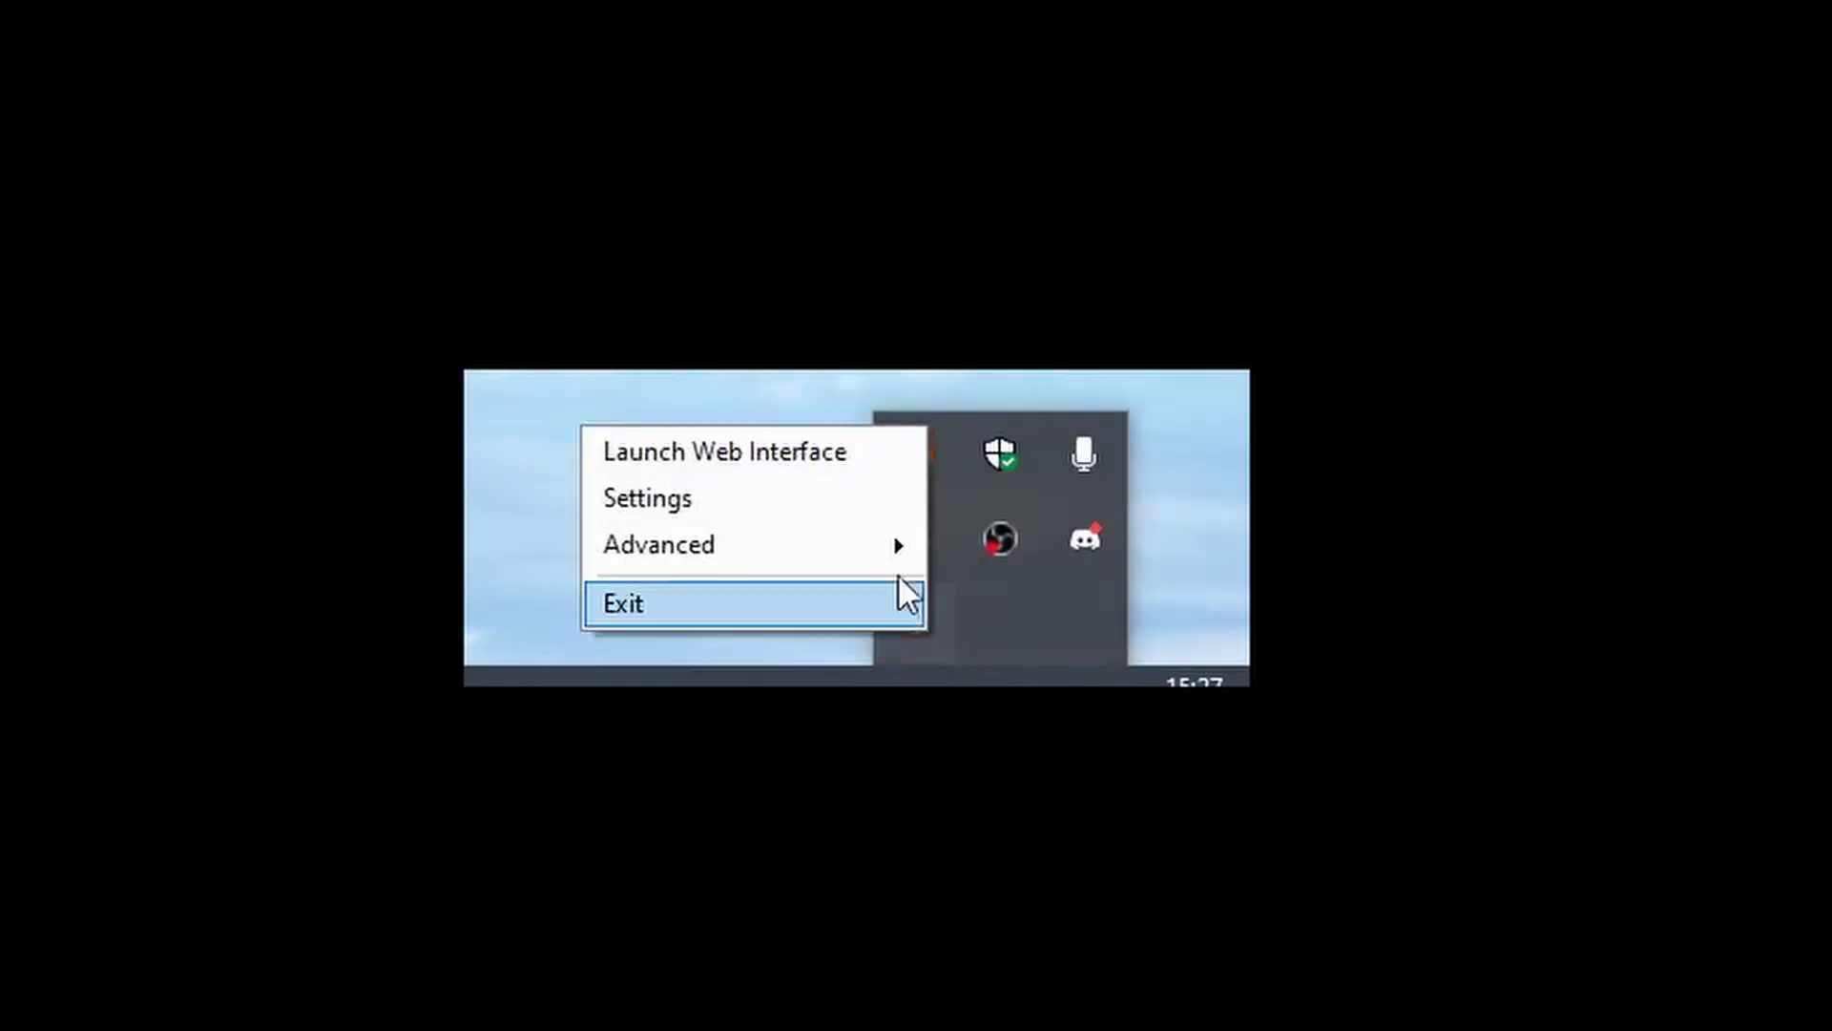
{"action": "left_click", "coordinate": [803, 455]}
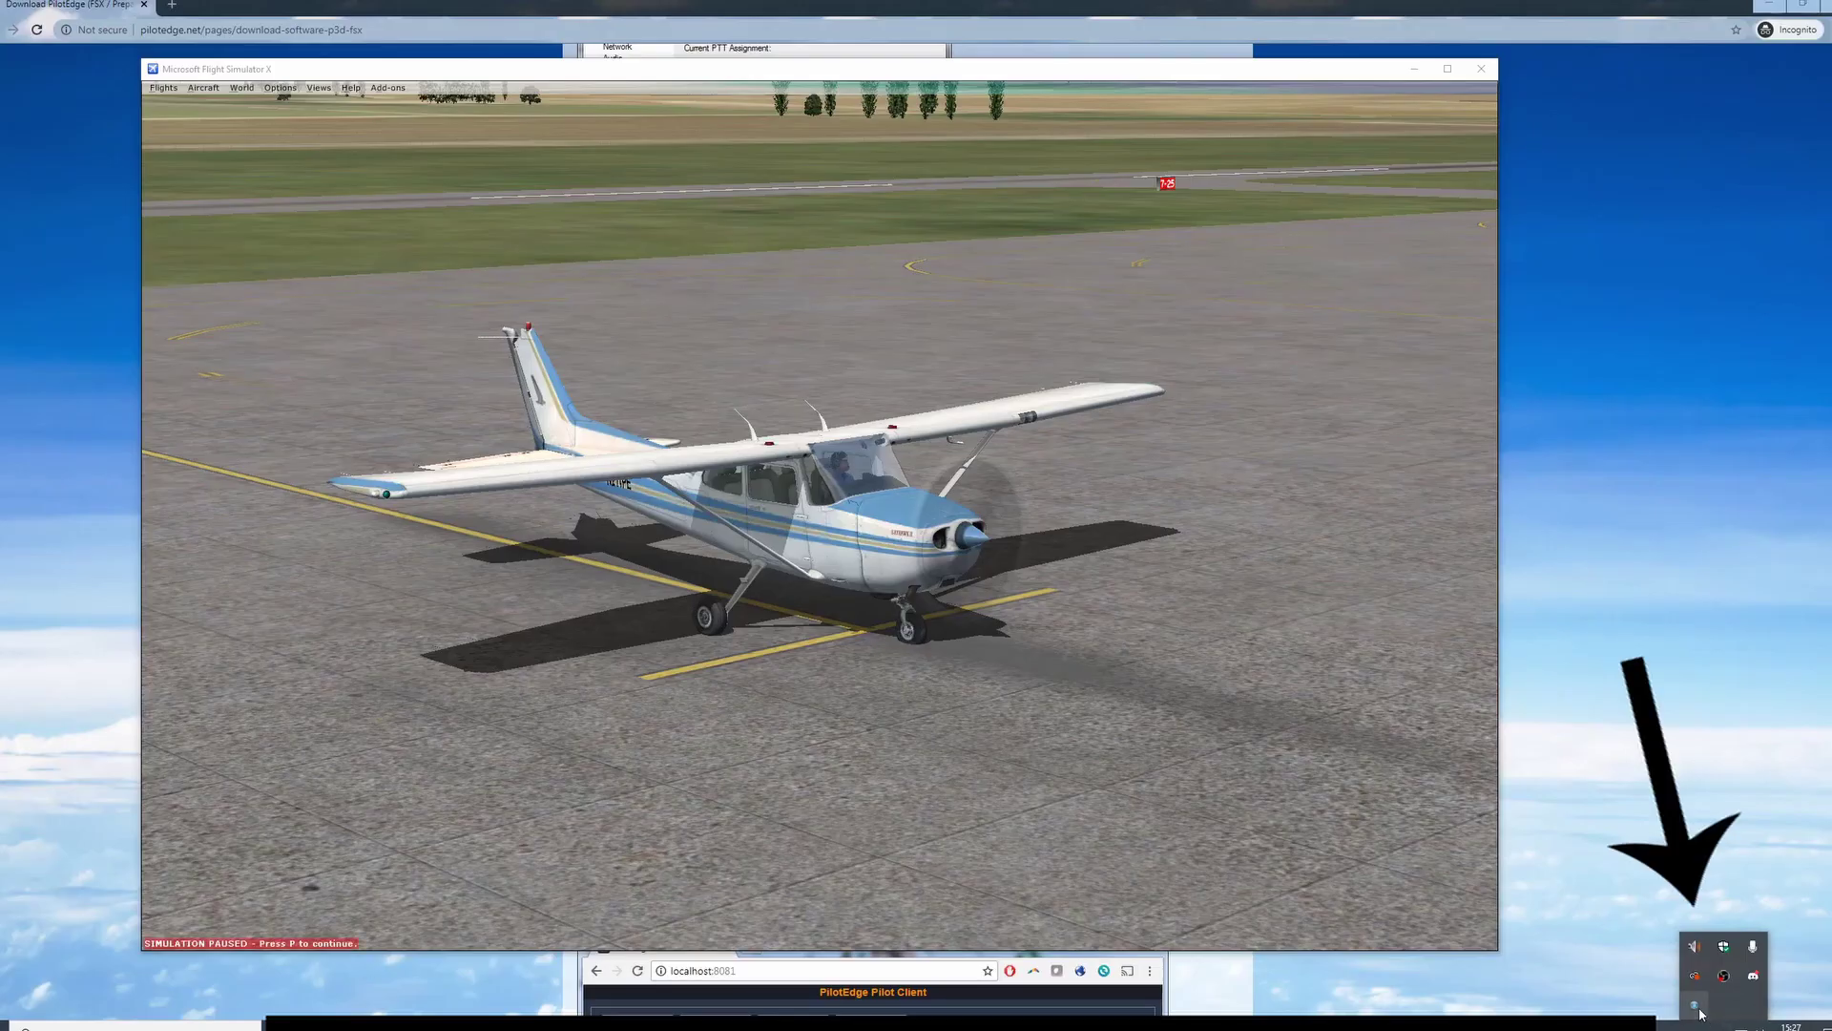
{"action": "right_click", "coordinate": [1700, 1013]}
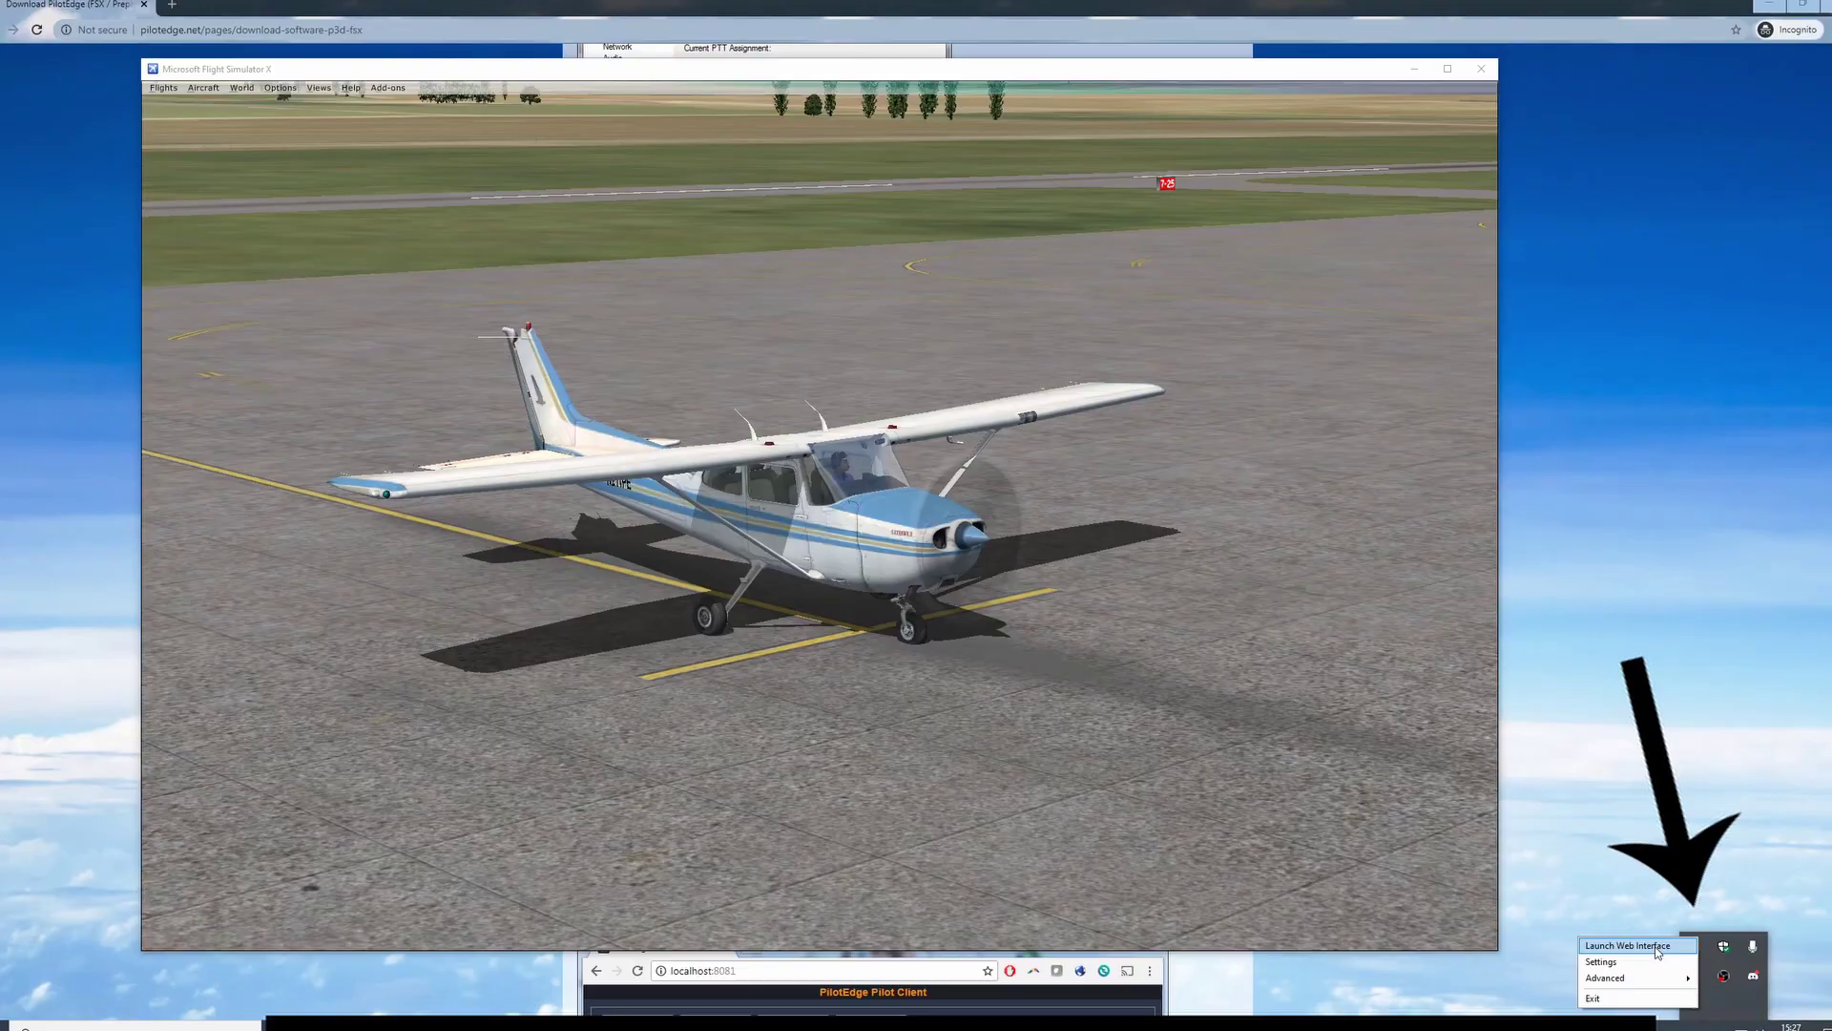
{"action": "left_click", "coordinate": [1627, 944]}
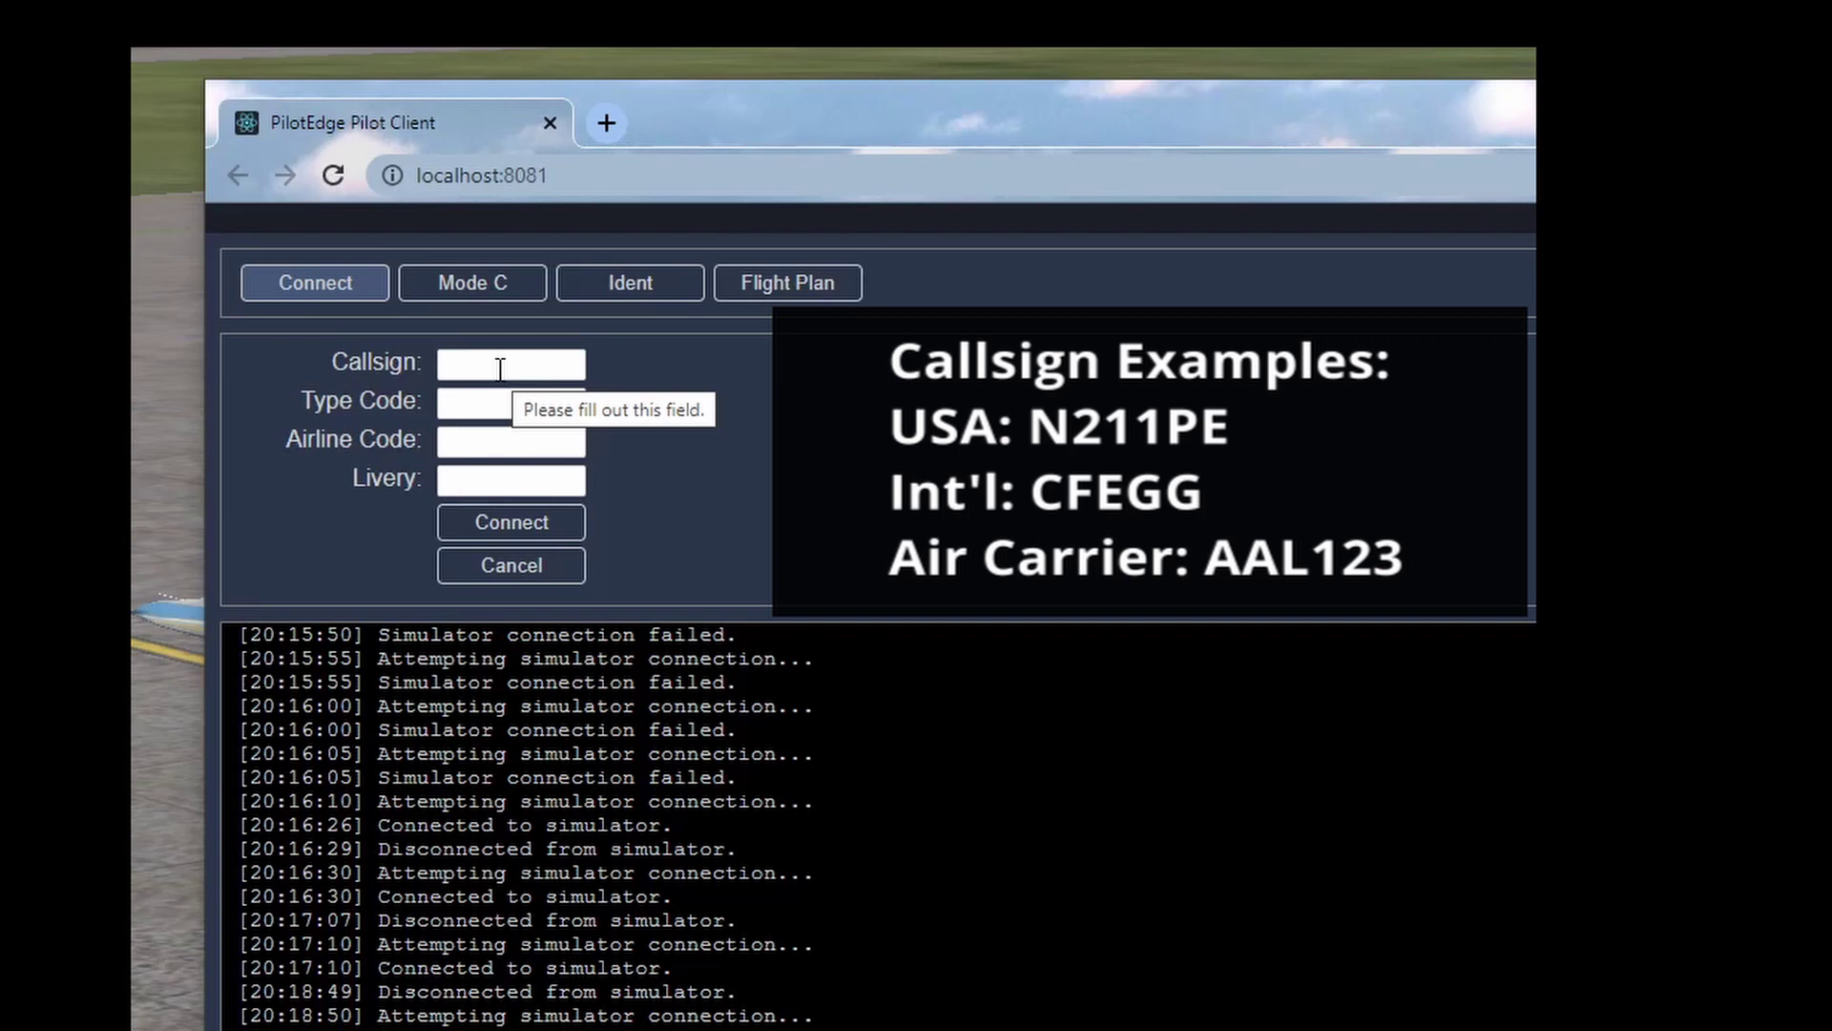
Connect to the network as callsign N211PE with type code C172, then switch back to Flight Simulator X.
{"action": "type", "text": "N211PE"}
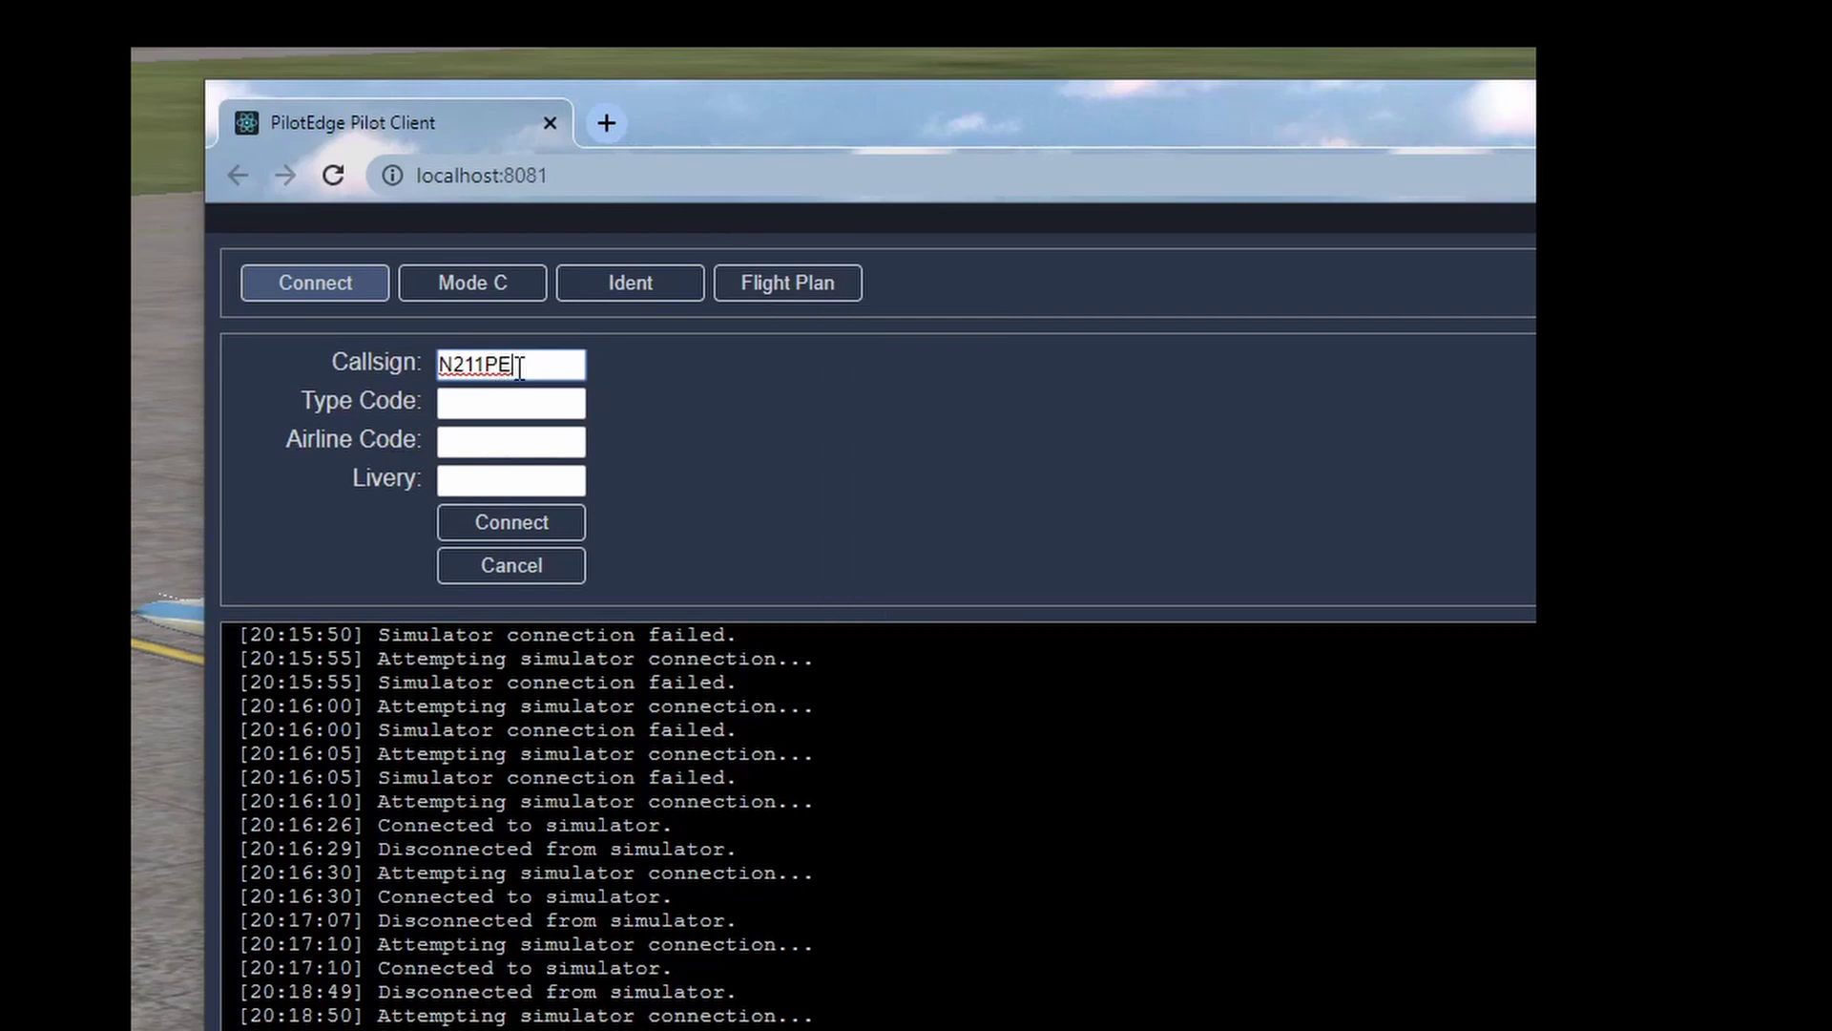
{"action": "left_click", "coordinate": [513, 401]}
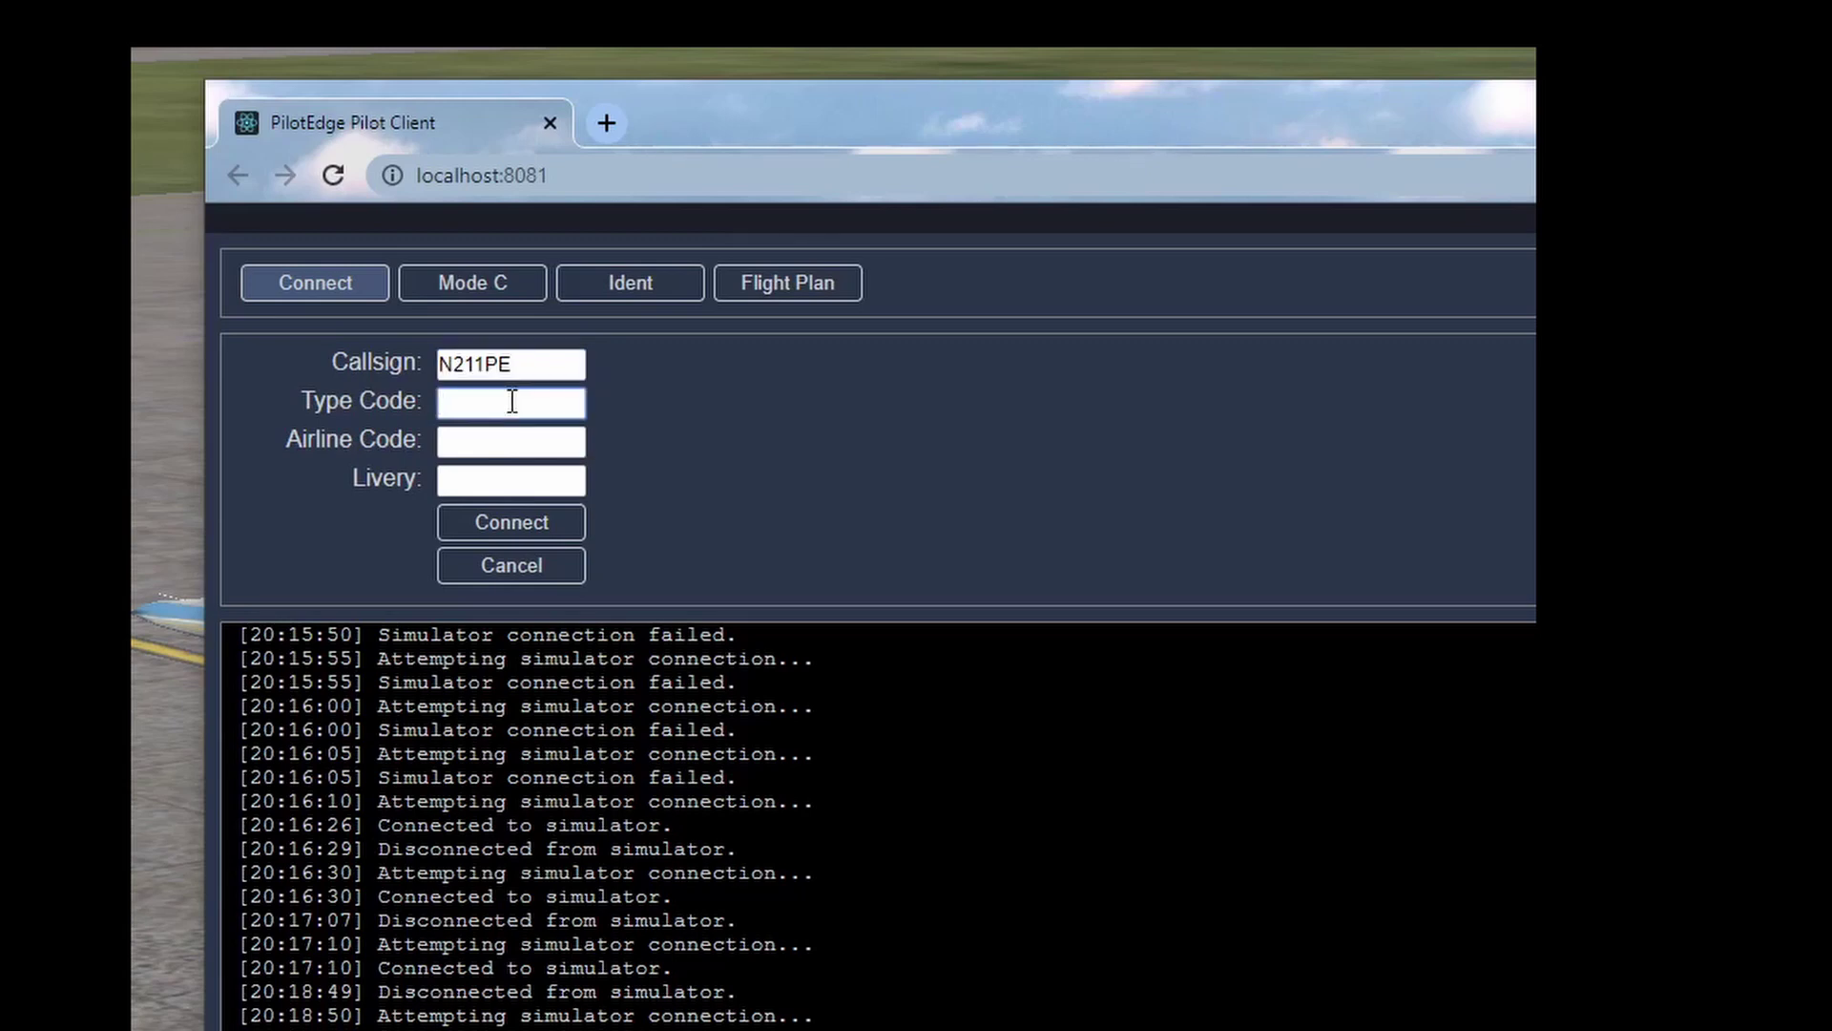
{"action": "type", "text": "C172"}
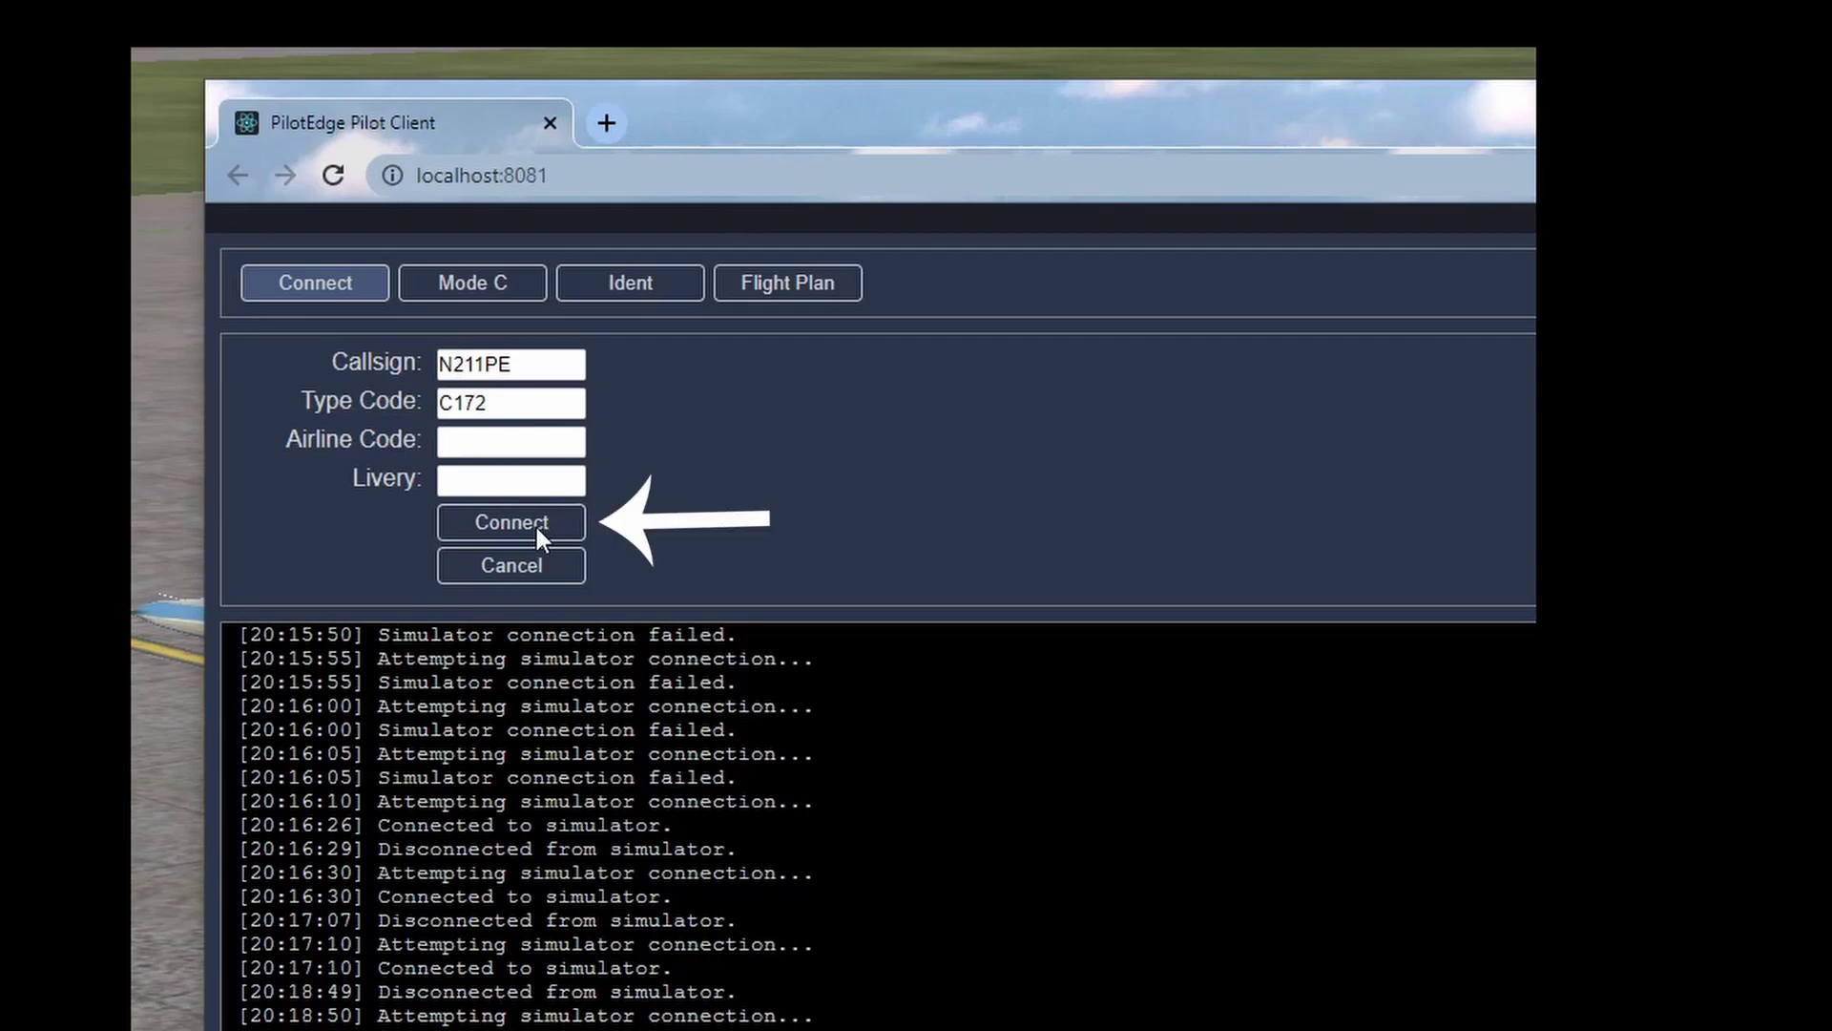
{"action": "left_click", "coordinate": [546, 523]}
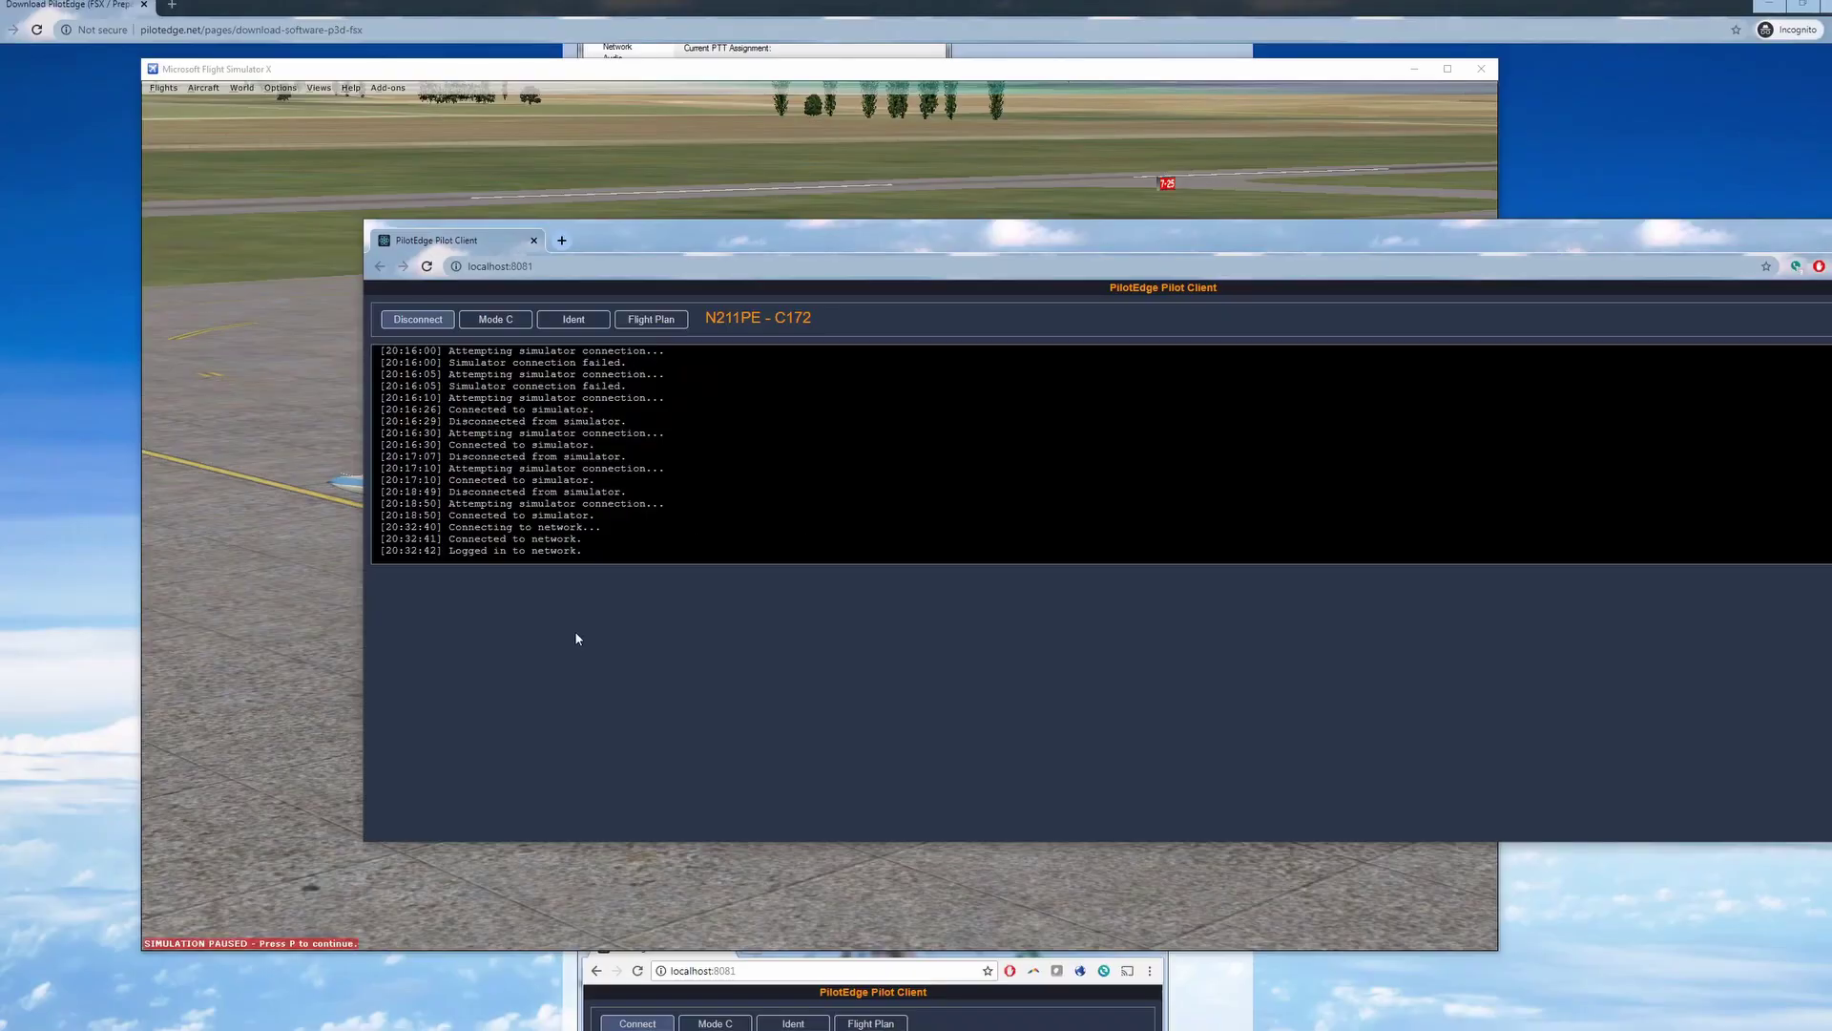
{"action": "key", "text": "alt+Tab"}
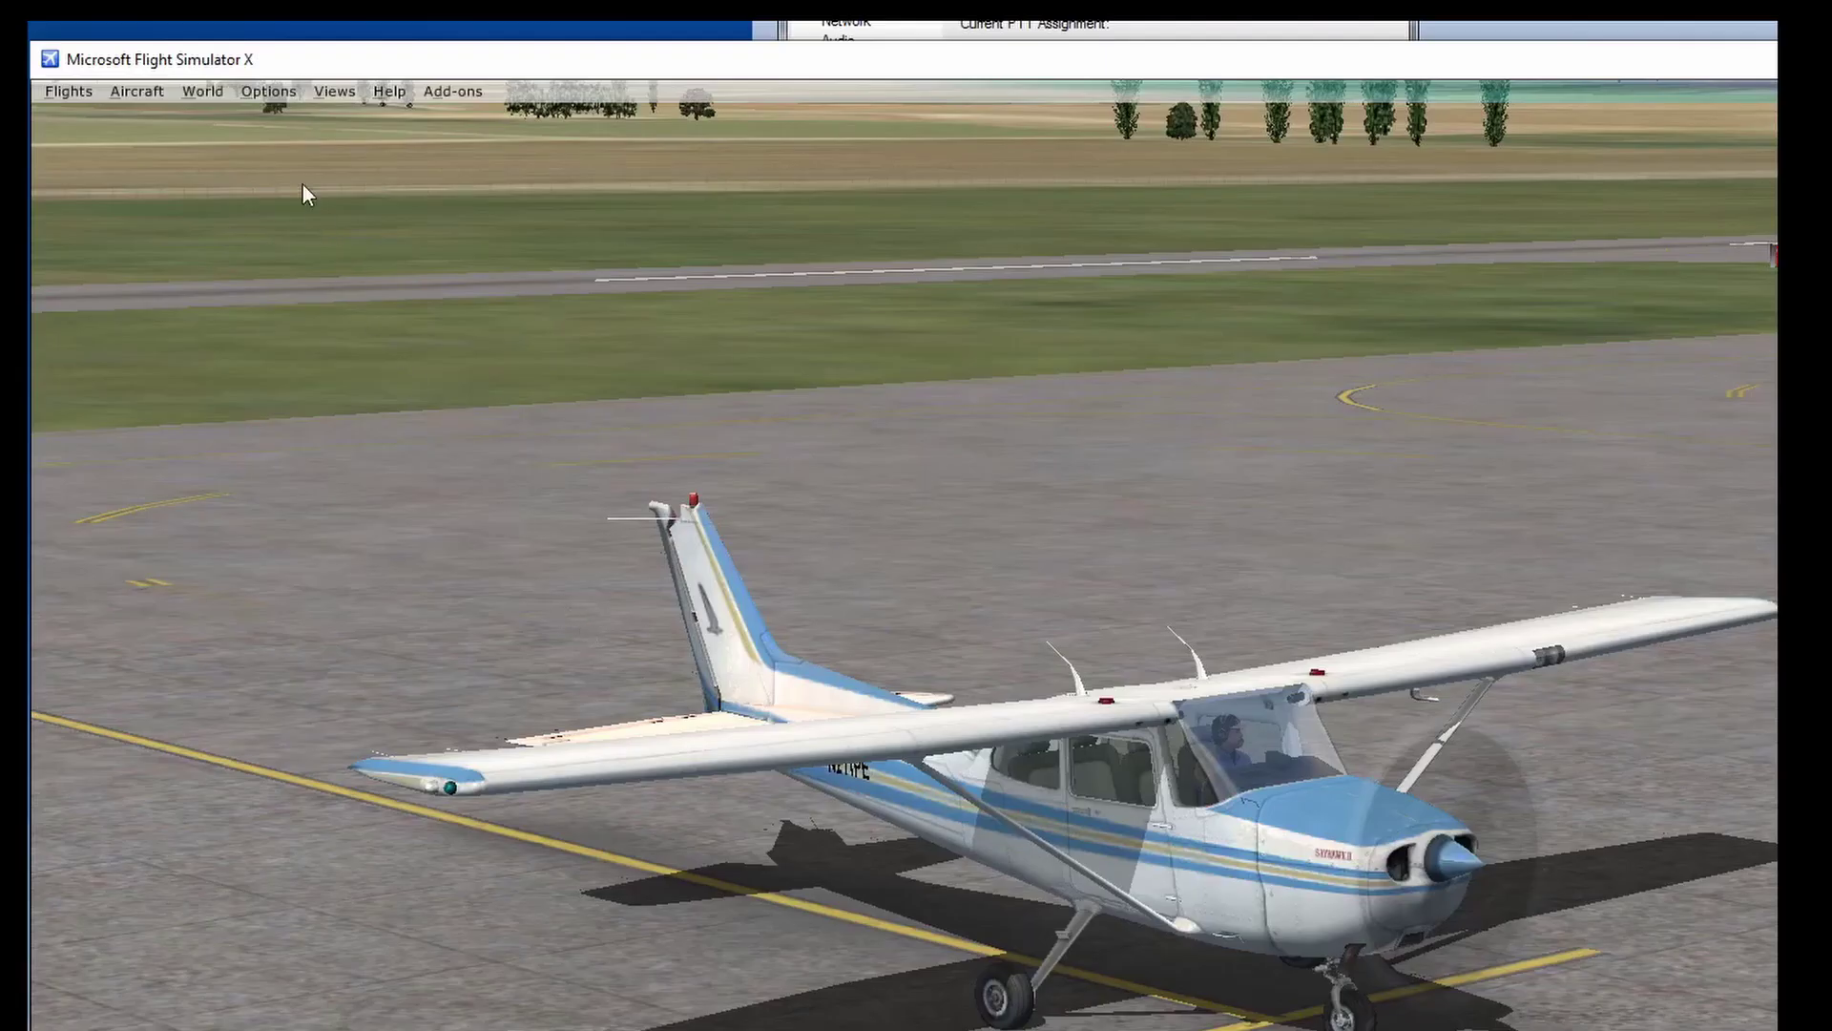
Turn off 'Show message log in ATC menu' in the General settings.
{"action": "left_click", "coordinate": [275, 95]}
{"action": "mouse_move", "coordinate": [338, 316]}
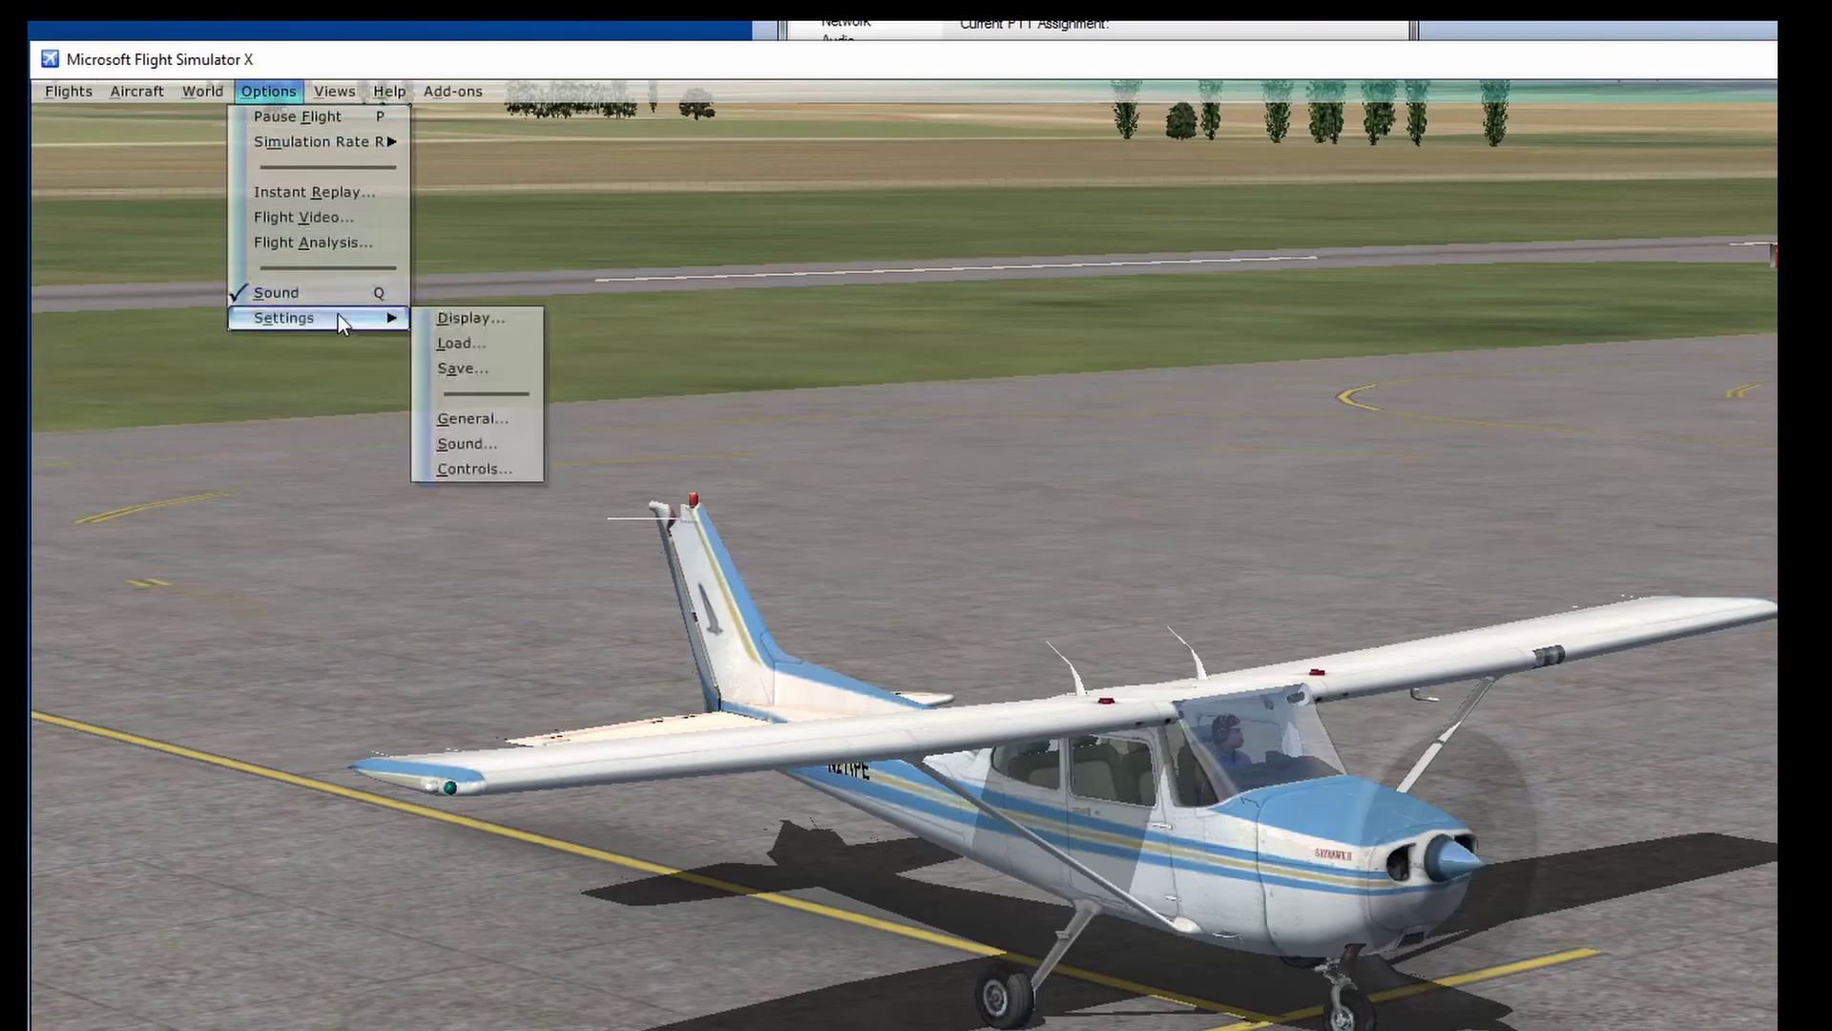
{"action": "left_click", "coordinate": [472, 418]}
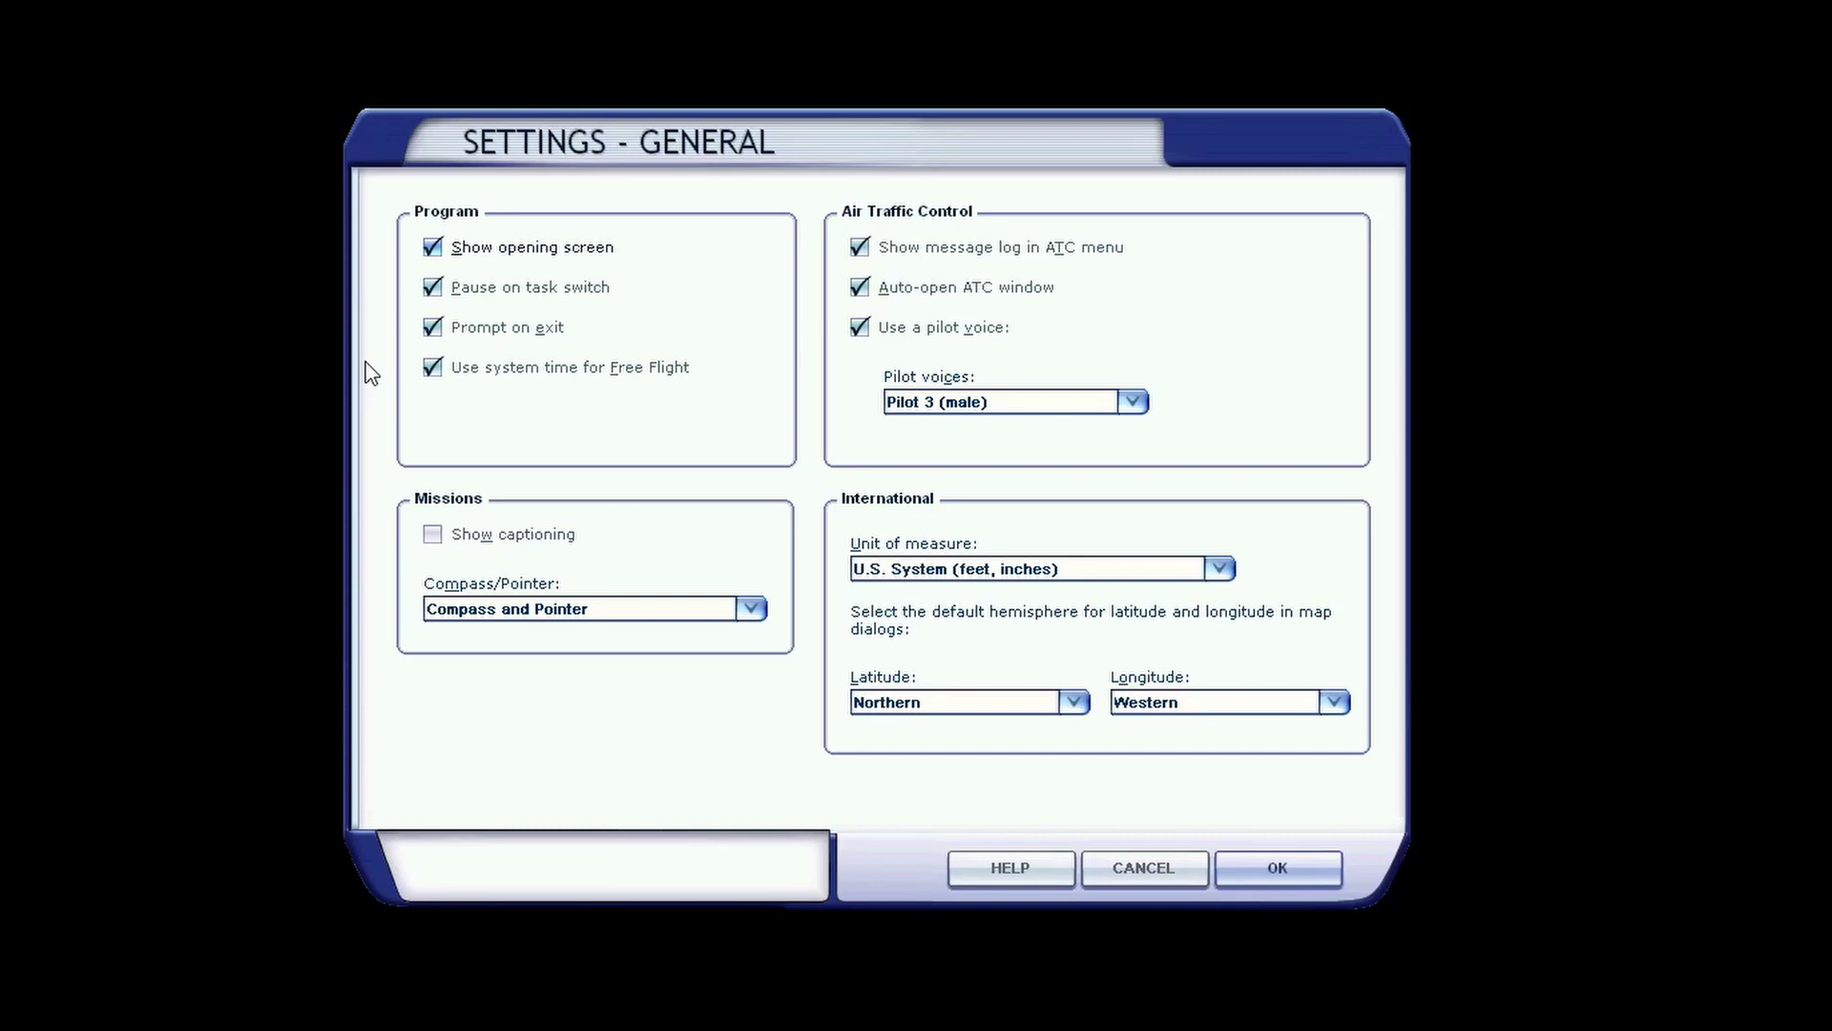
{"action": "left_click", "coordinate": [861, 249]}
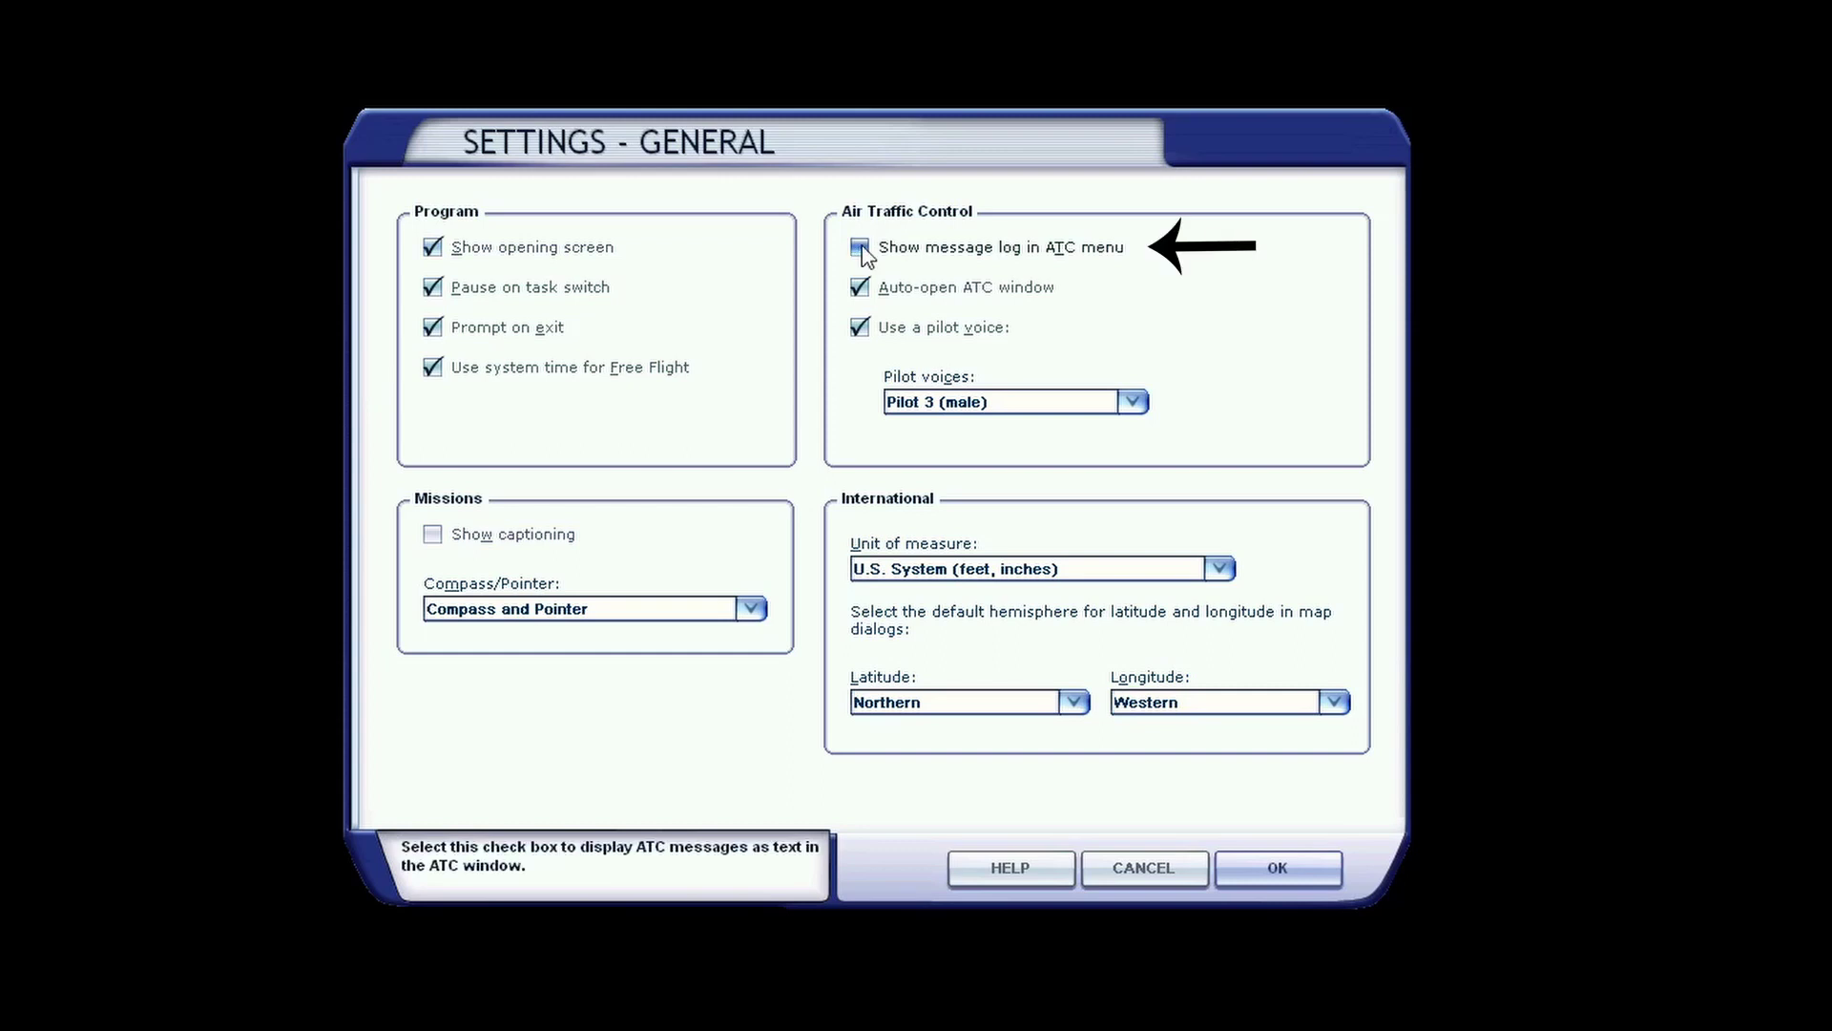
{"action": "left_click", "coordinate": [1296, 867]}
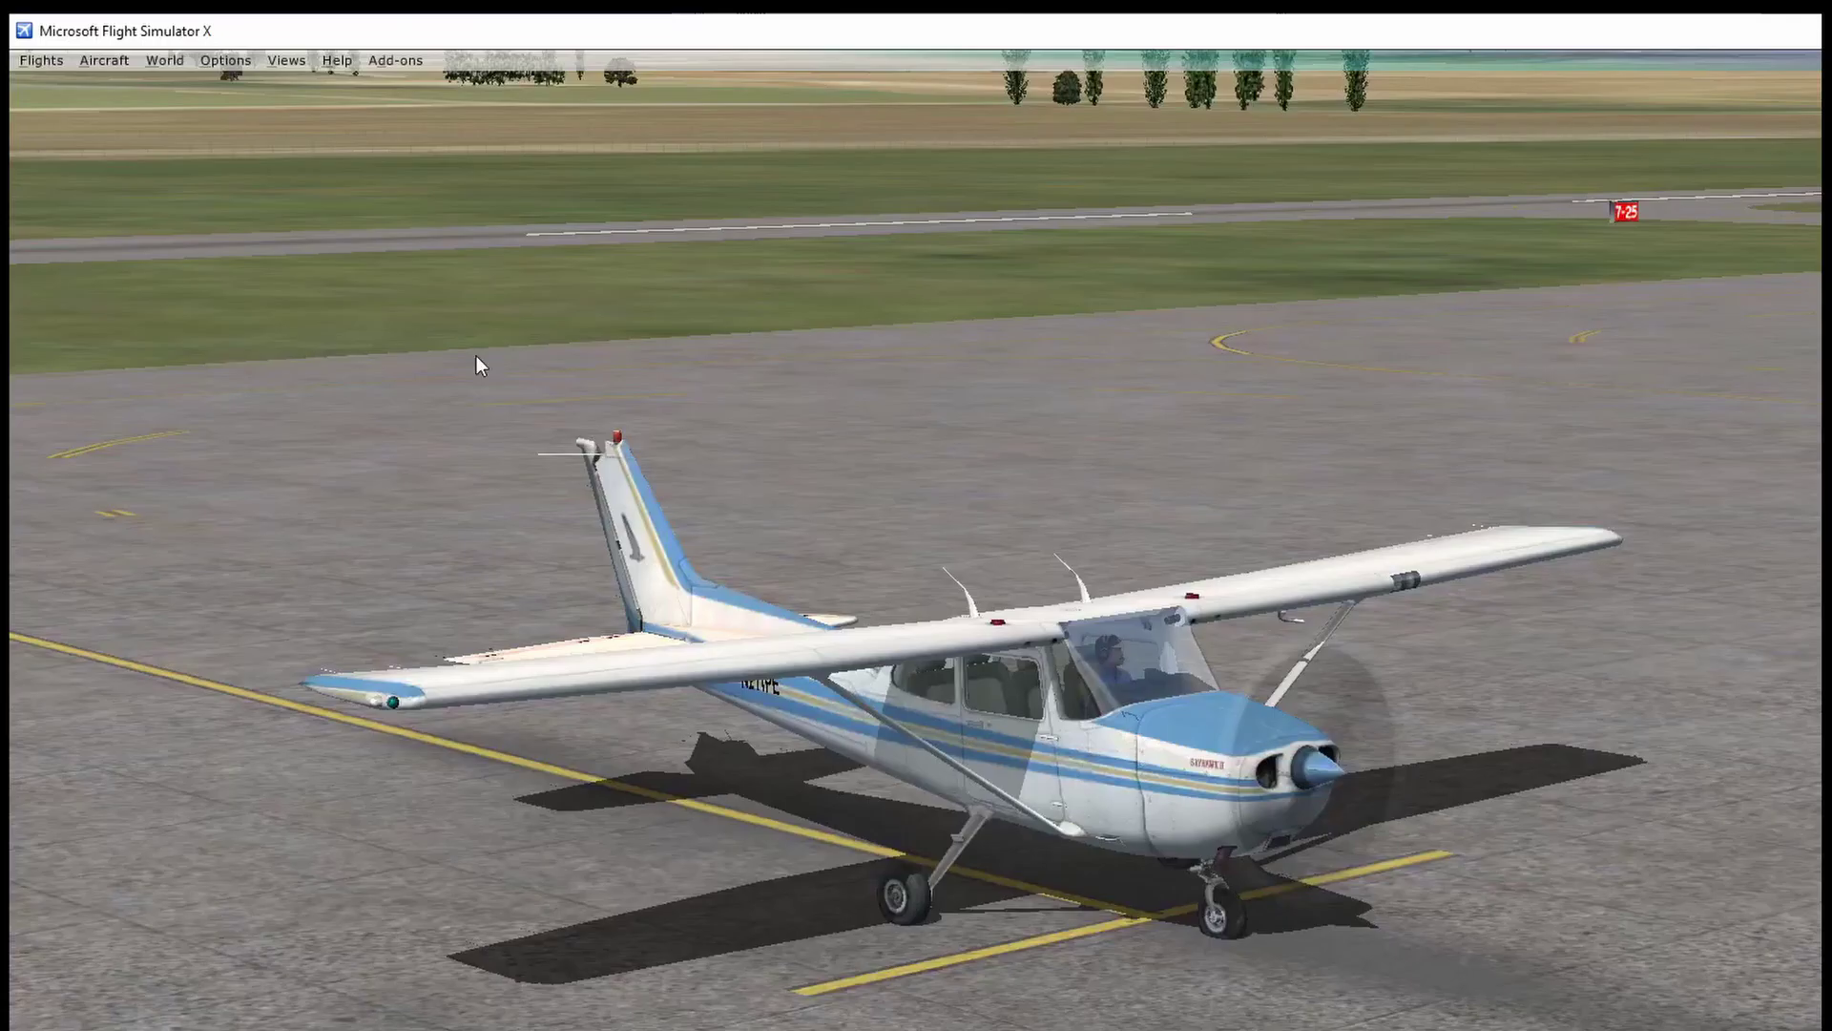
Disable the Voice volume in the Sound settings.
{"action": "left_click", "coordinate": [214, 66]}
{"action": "mouse_move", "coordinate": [290, 261]}
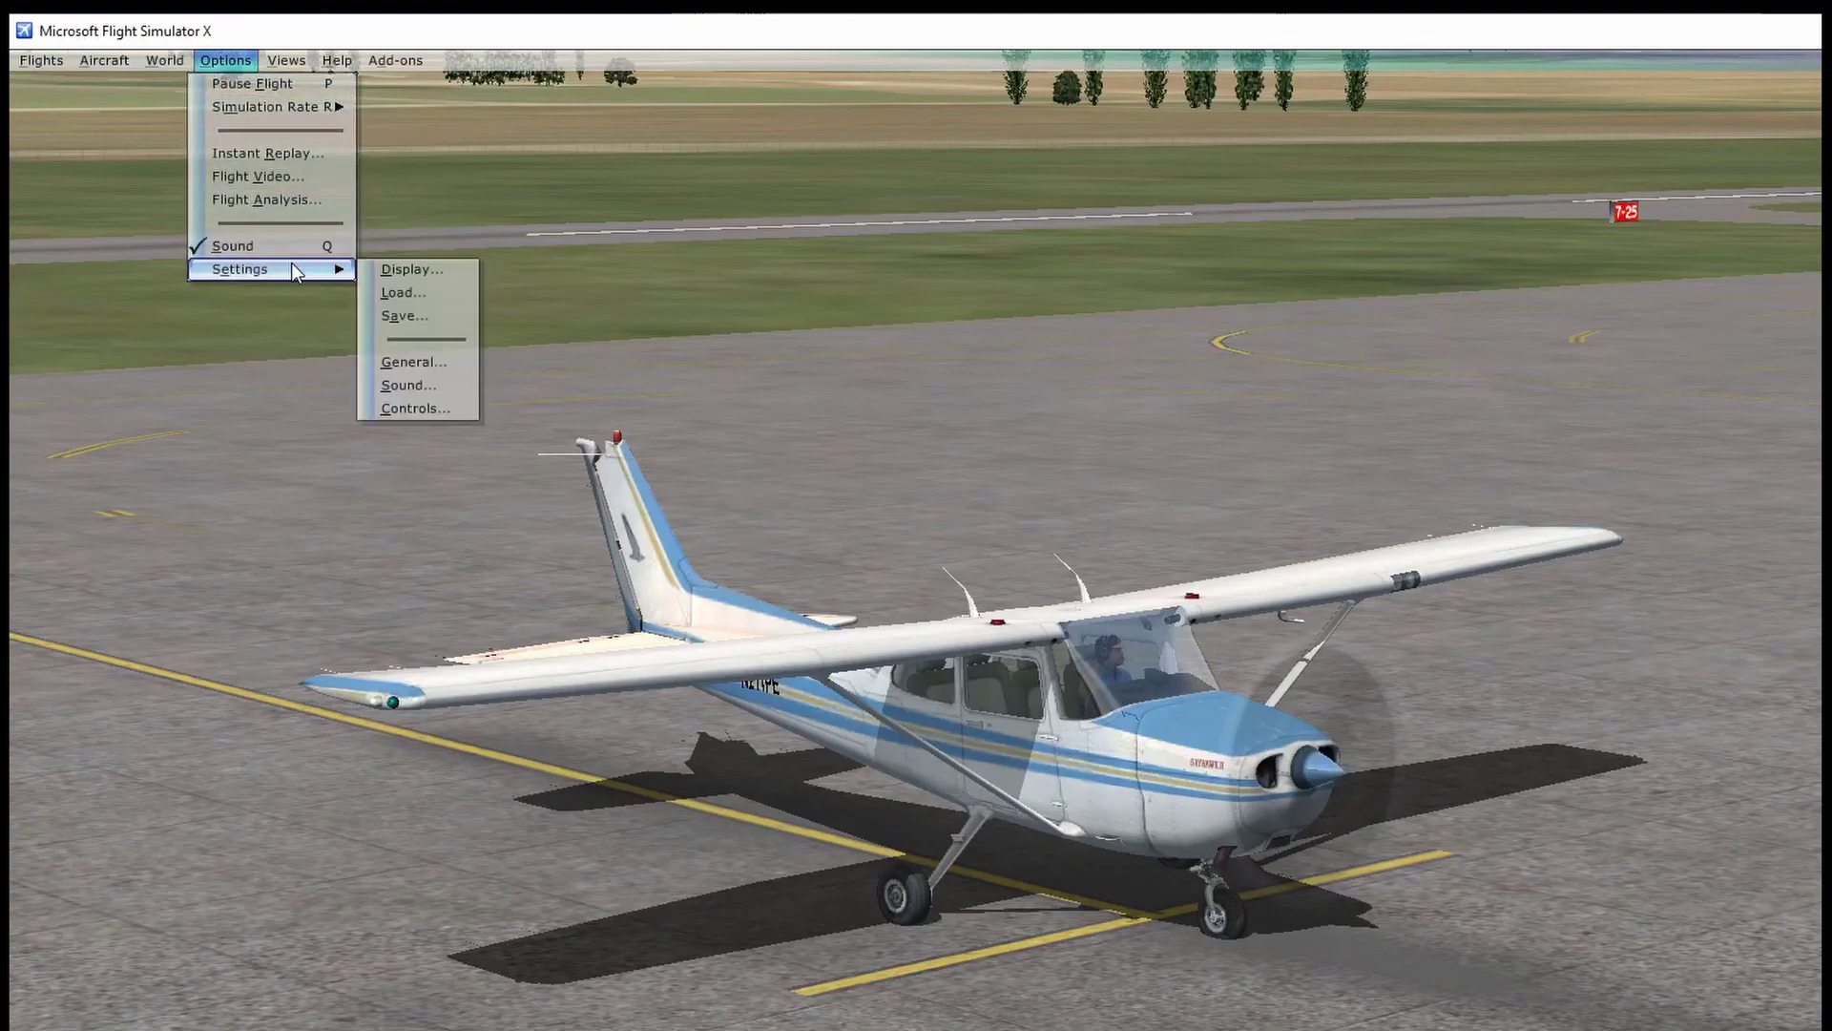
{"action": "left_click", "coordinate": [410, 383]}
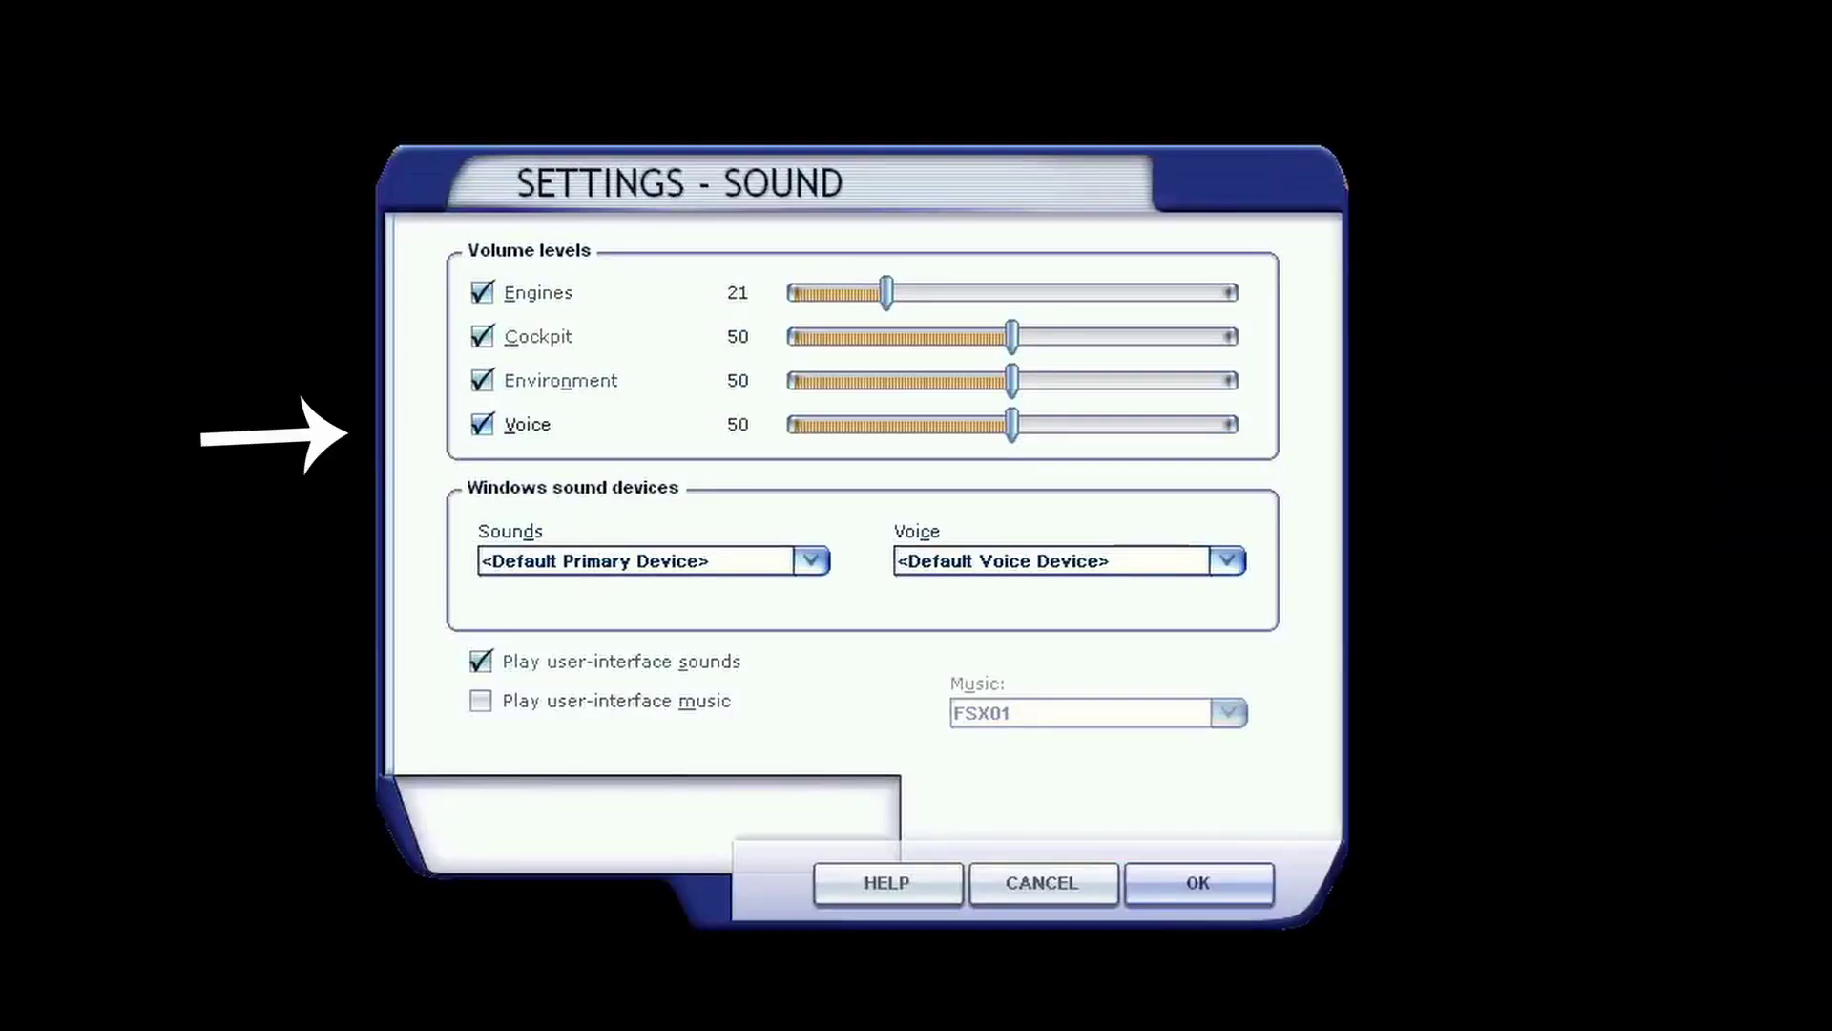
{"action": "left_click", "coordinate": [484, 424]}
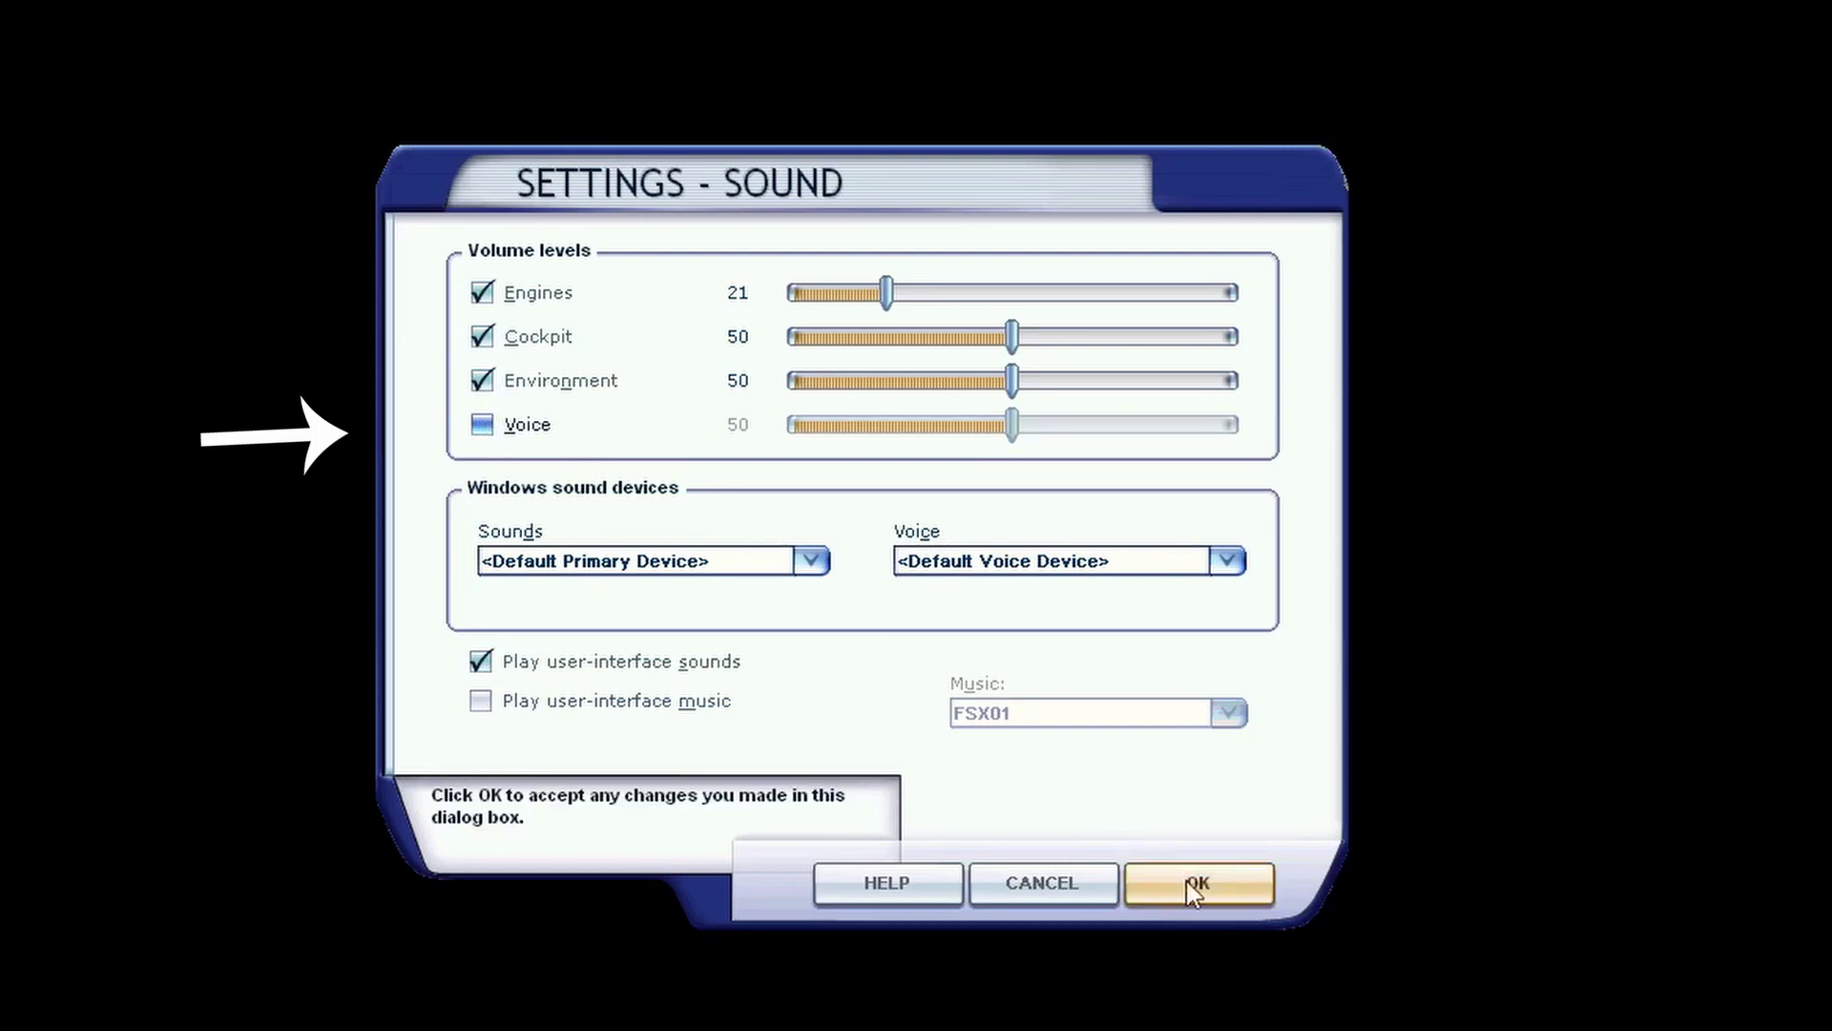
{"action": "left_click", "coordinate": [334, 61]}
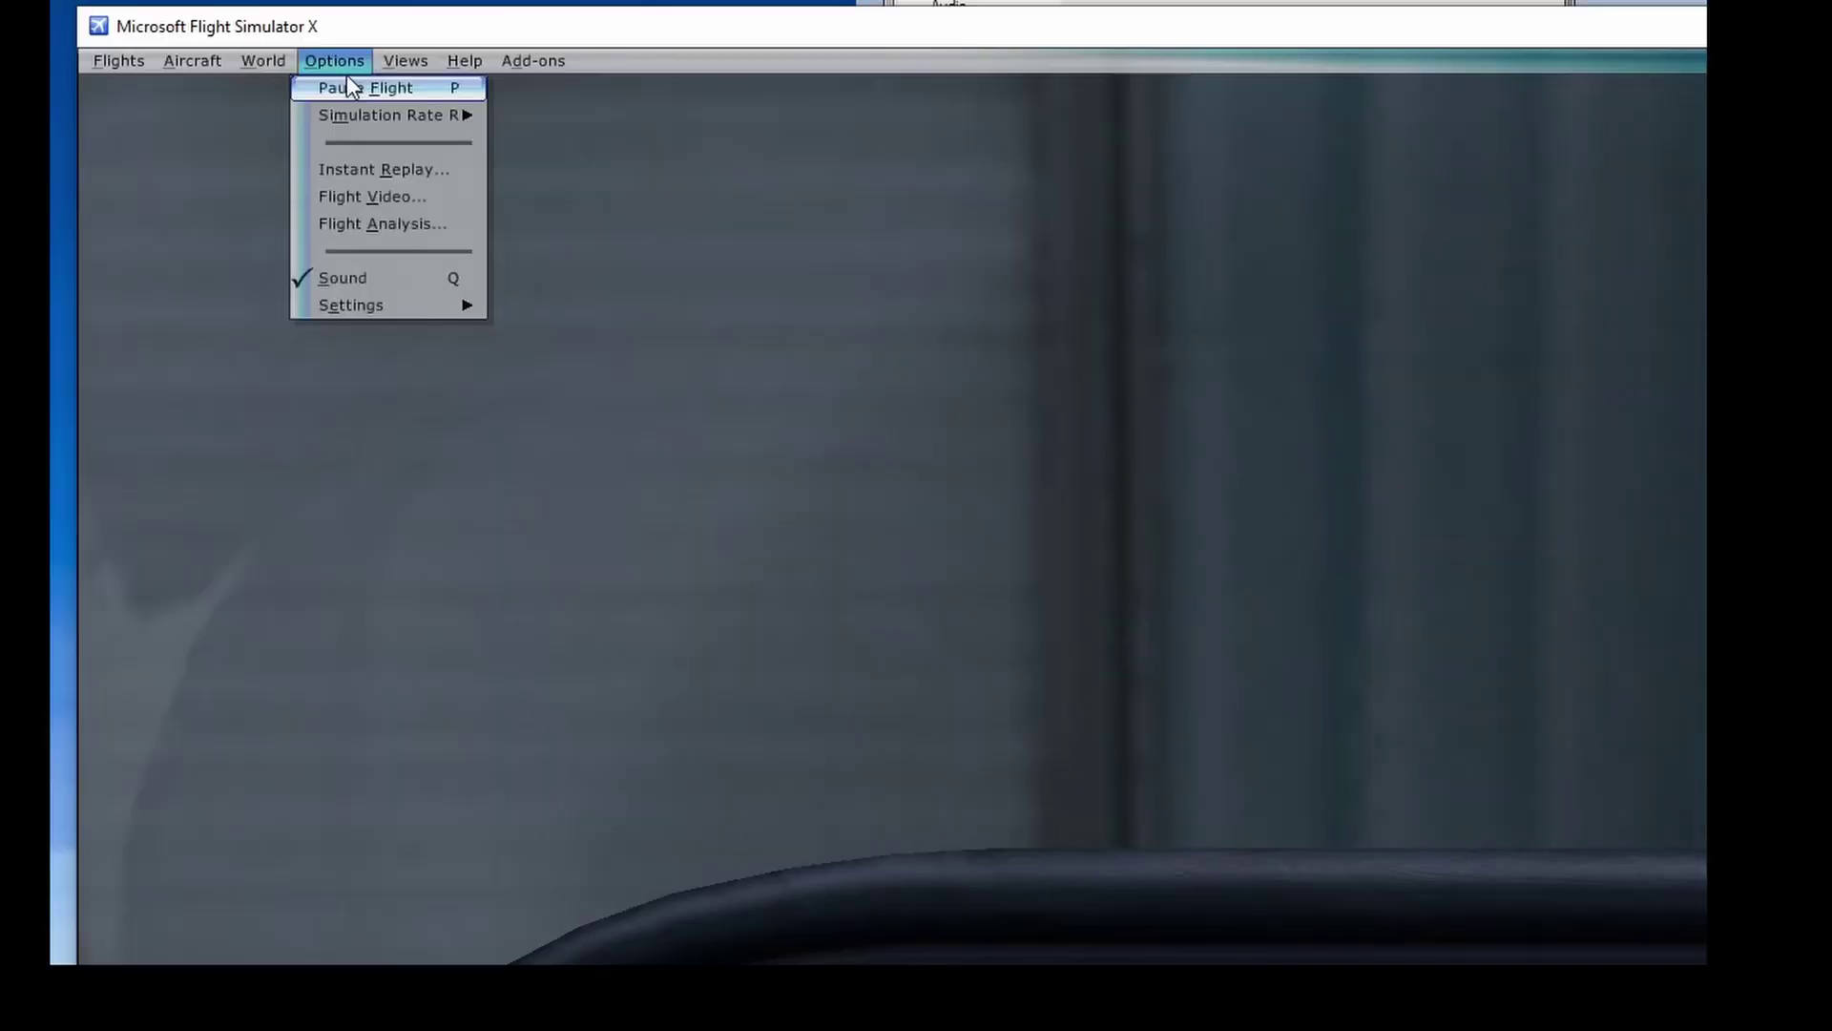
Drag the airline and general aviation traffic density sliders to 0 in Display settings.
{"action": "mouse_move", "coordinate": [411, 304]}
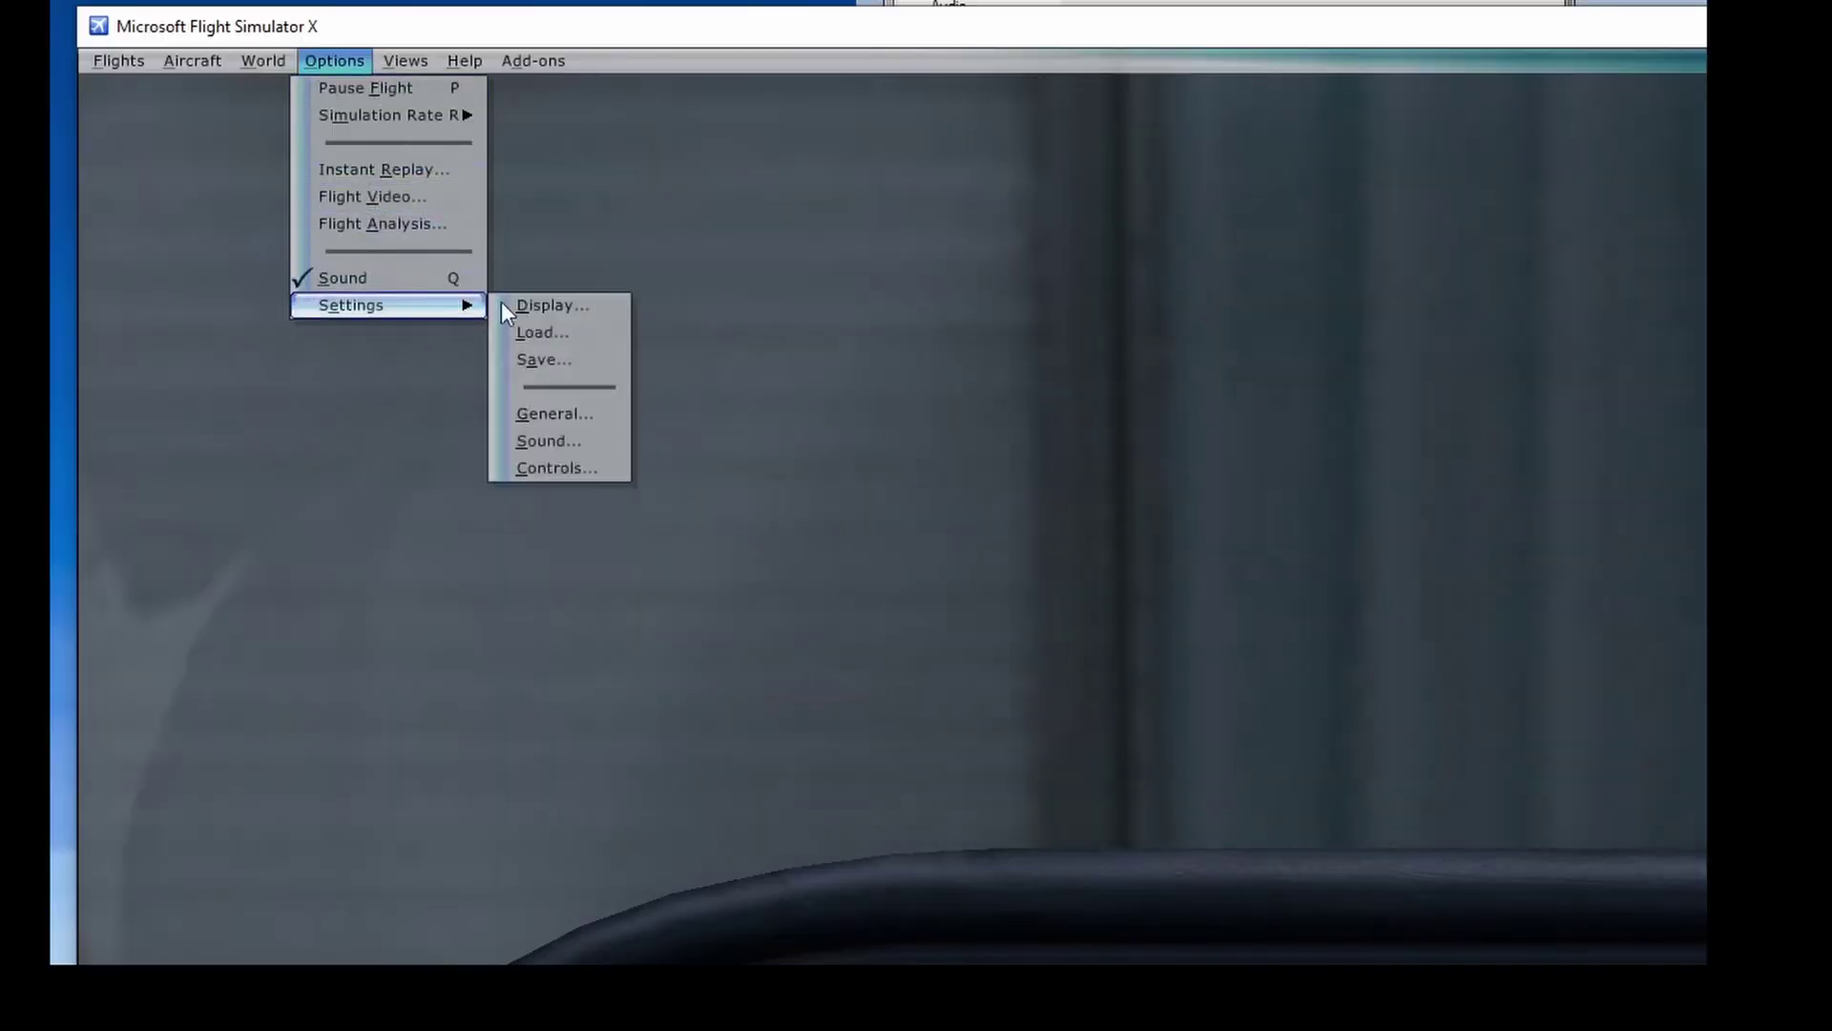
{"action": "left_click", "coordinate": [531, 304]}
{"action": "left_click", "coordinate": [1084, 233]}
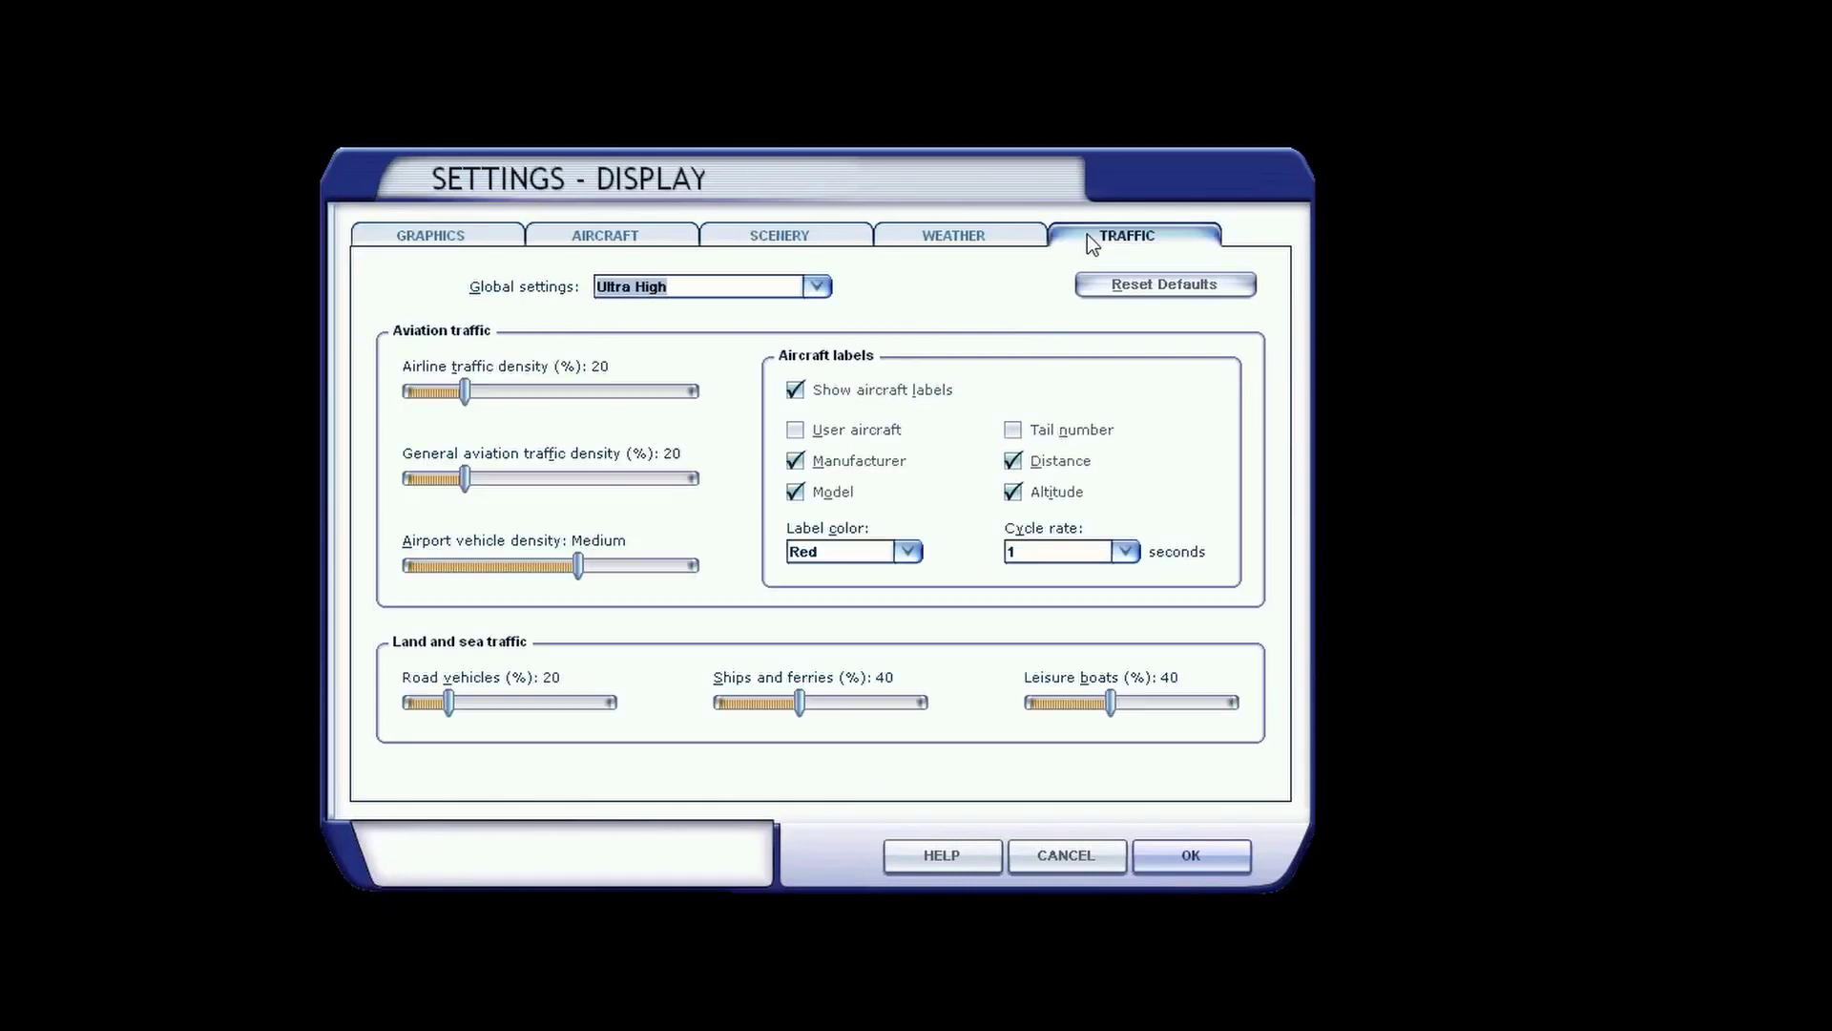
{"action": "left_click_drag", "start_coordinate": [471, 403], "coordinate": [384, 399]}
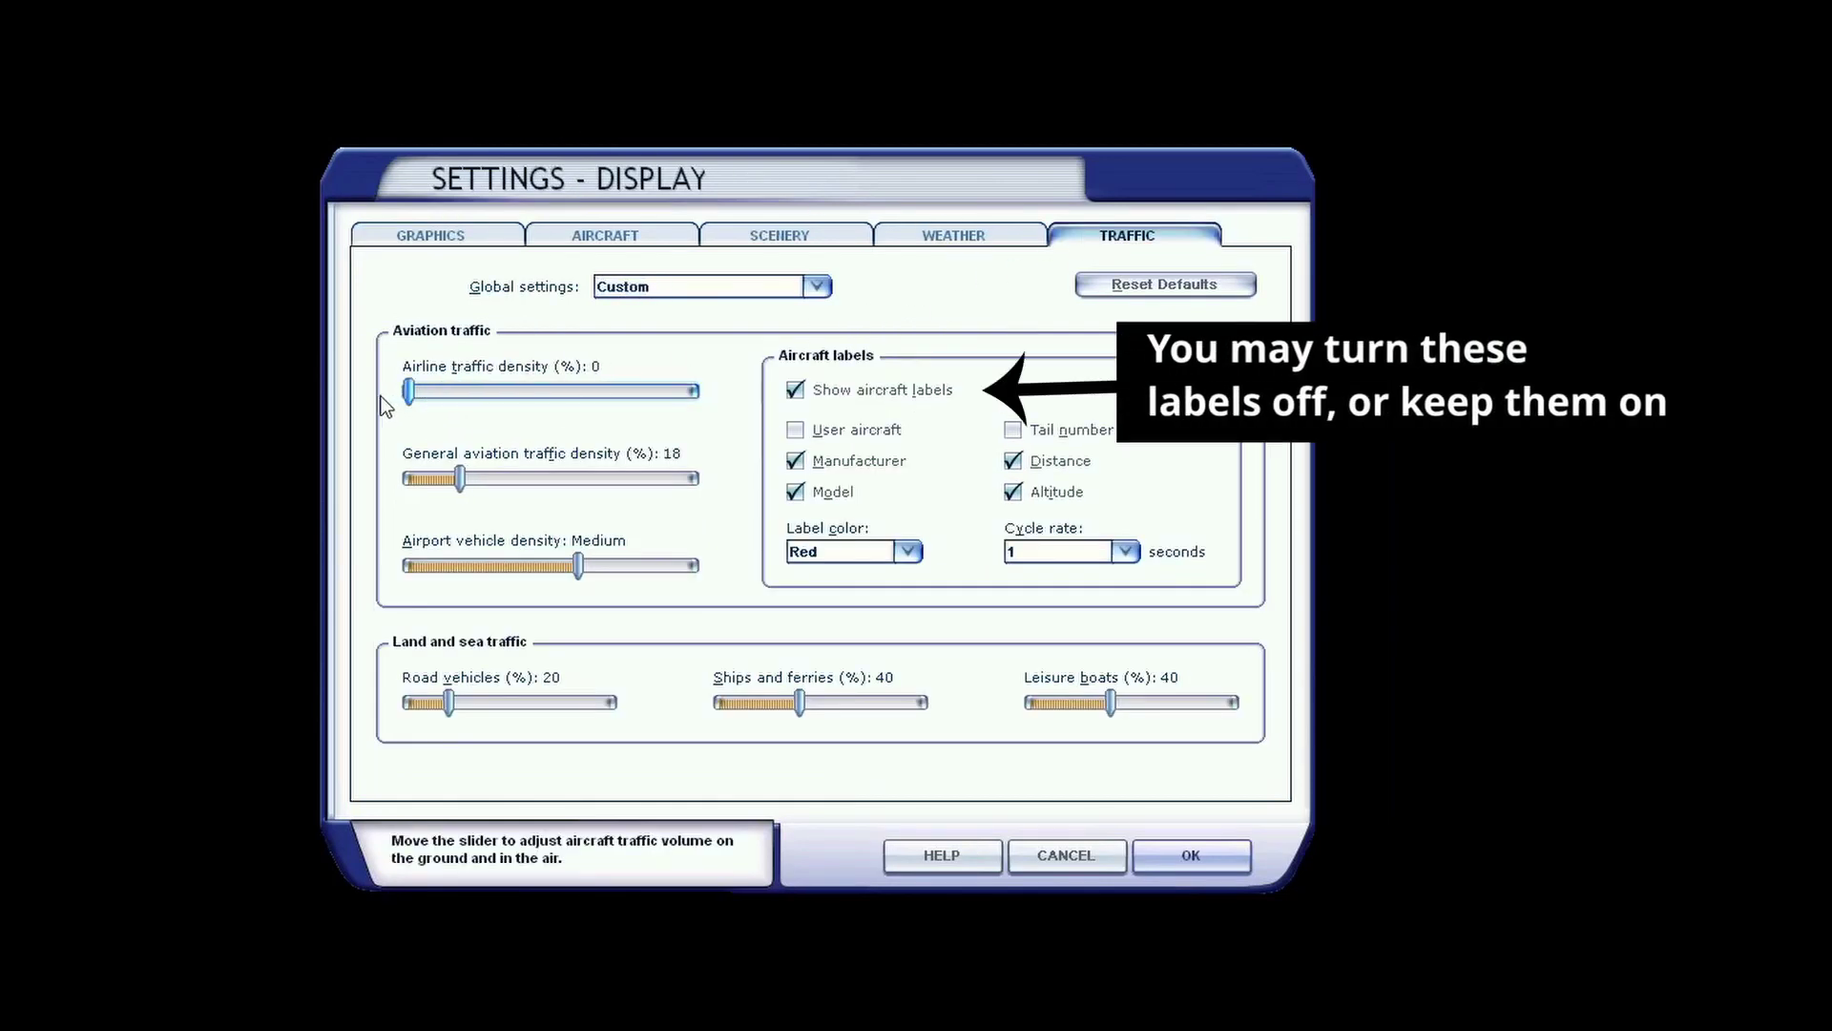
{"action": "left_click_drag", "start_coordinate": [460, 479], "coordinate": [376, 487]}
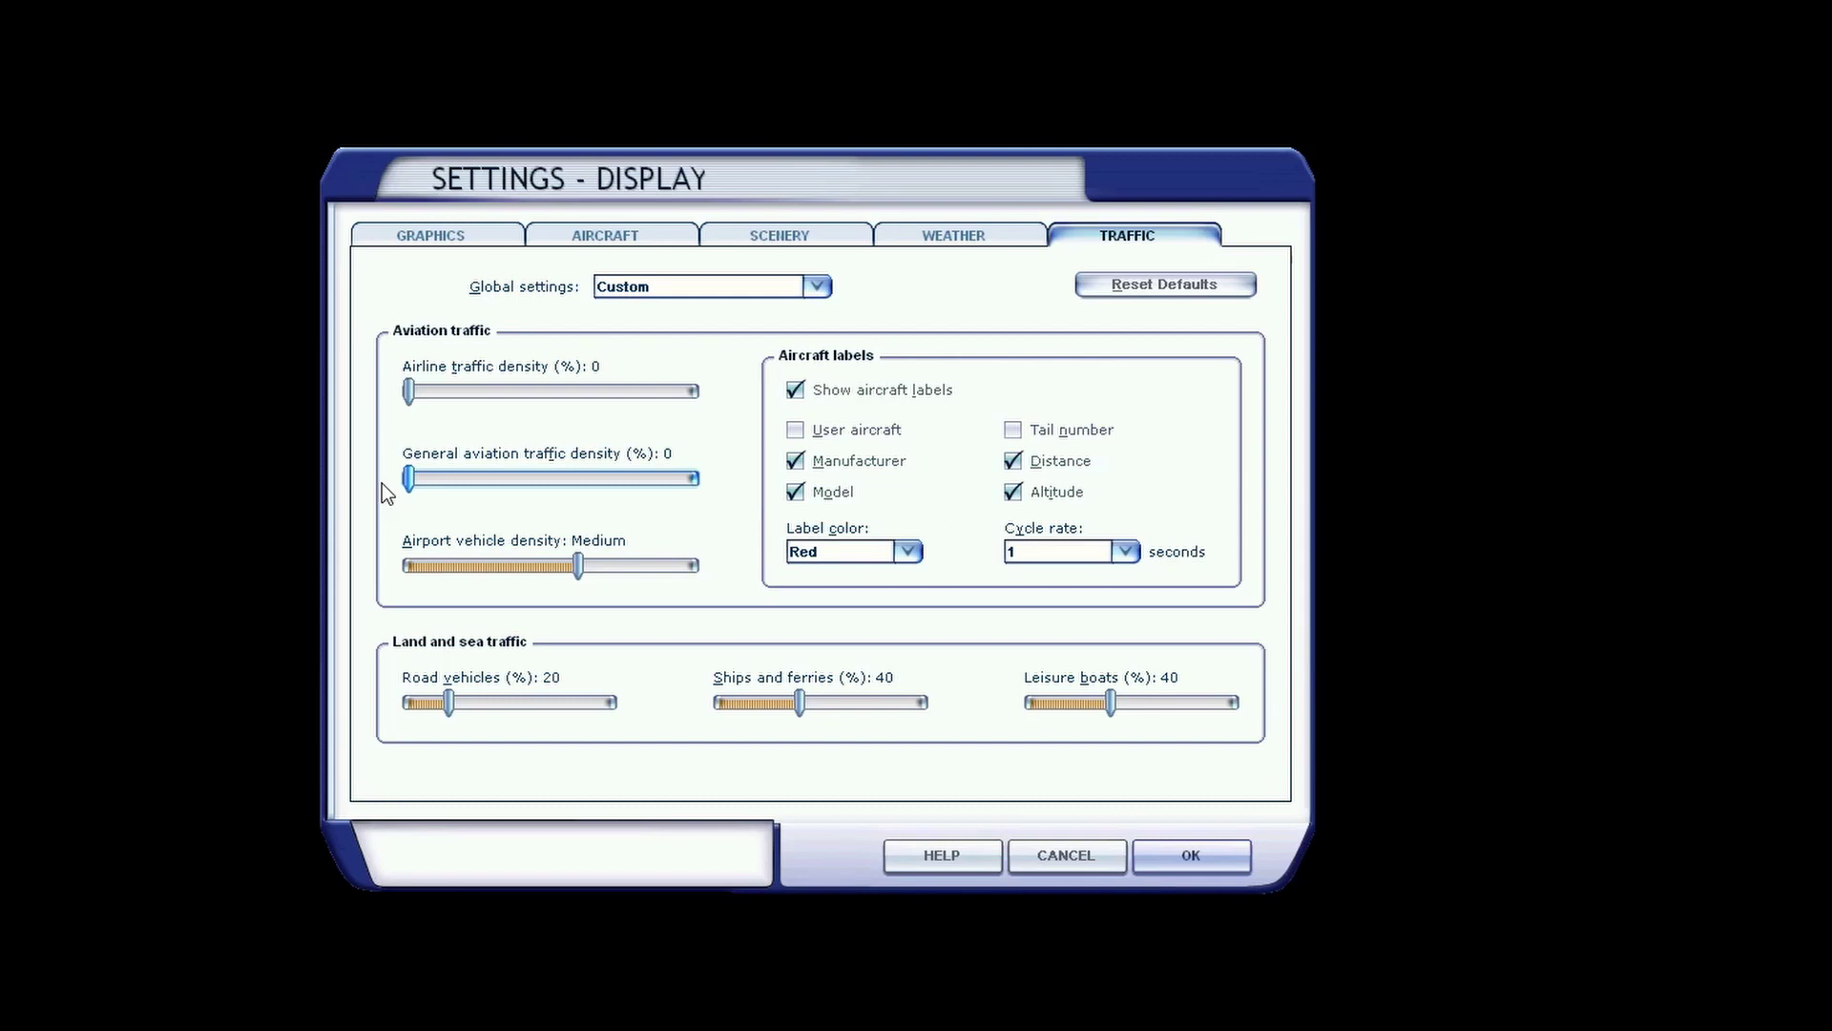
{"action": "left_click", "coordinate": [1207, 861]}
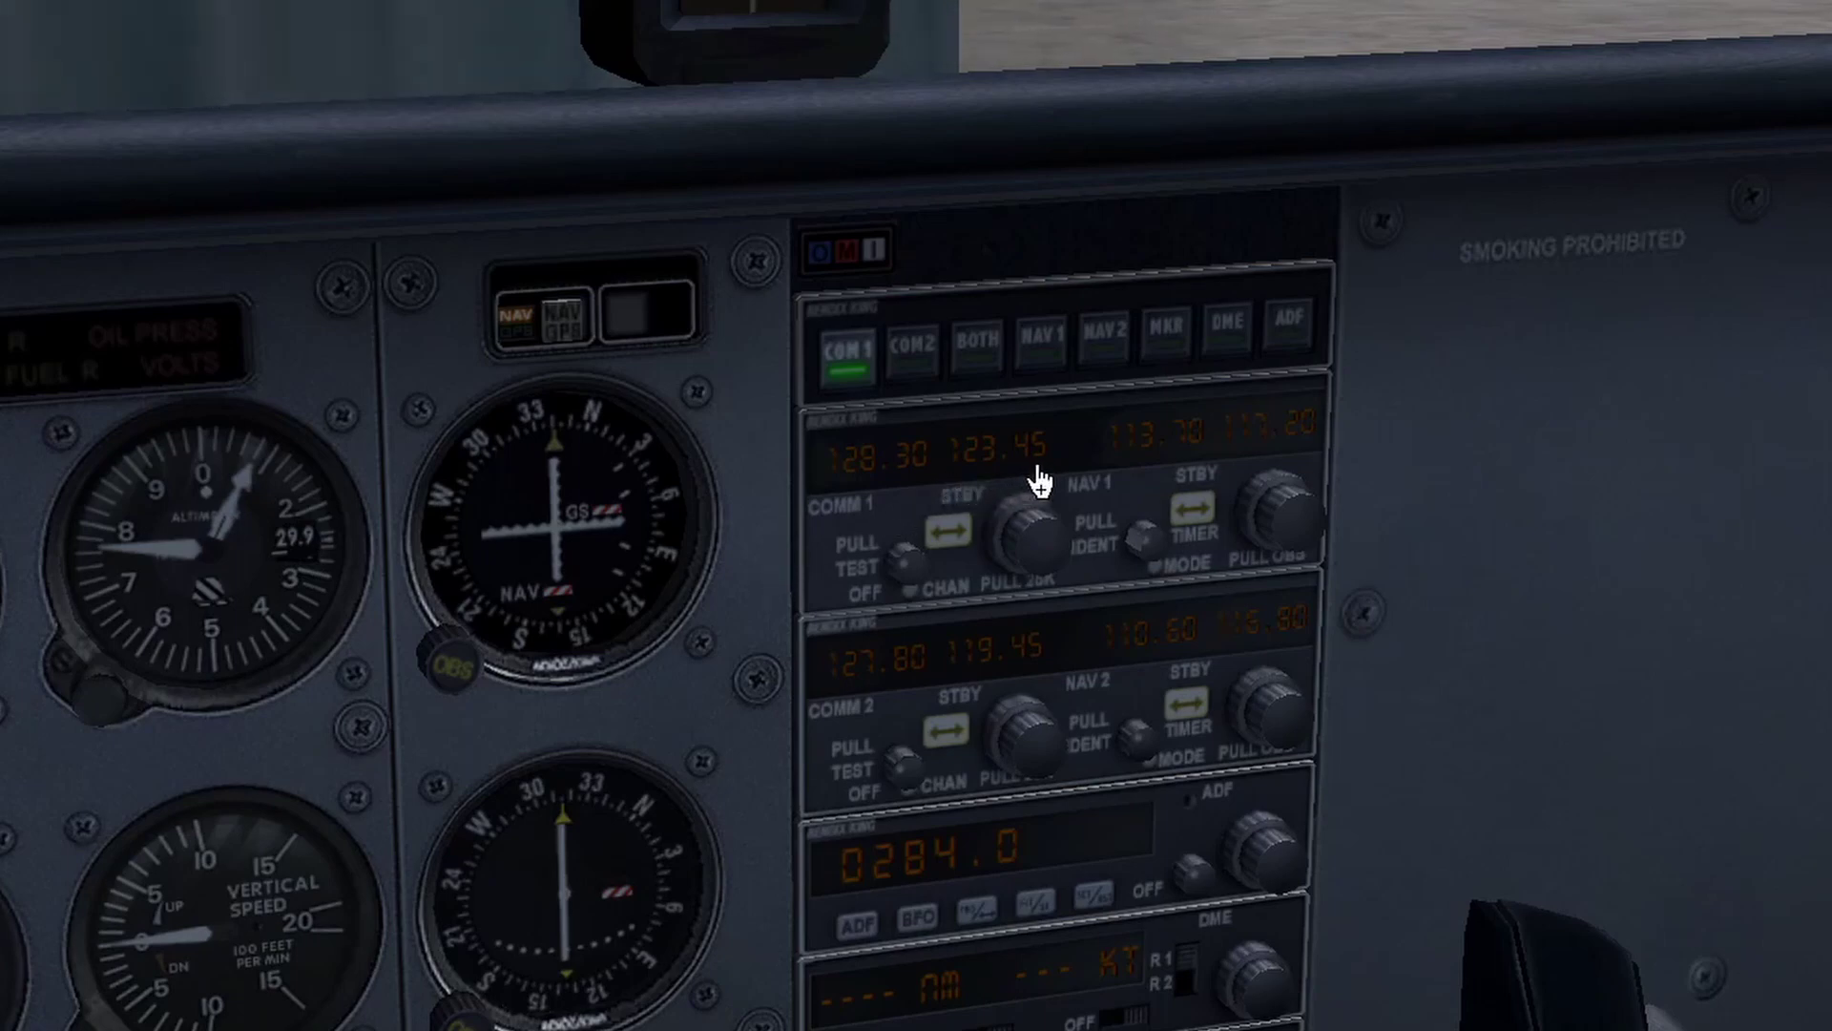
Make 123.45 active on both COMM 1 and COMM 2, and select BOTH on the audio panel.
{"action": "left_click", "coordinate": [970, 523]}
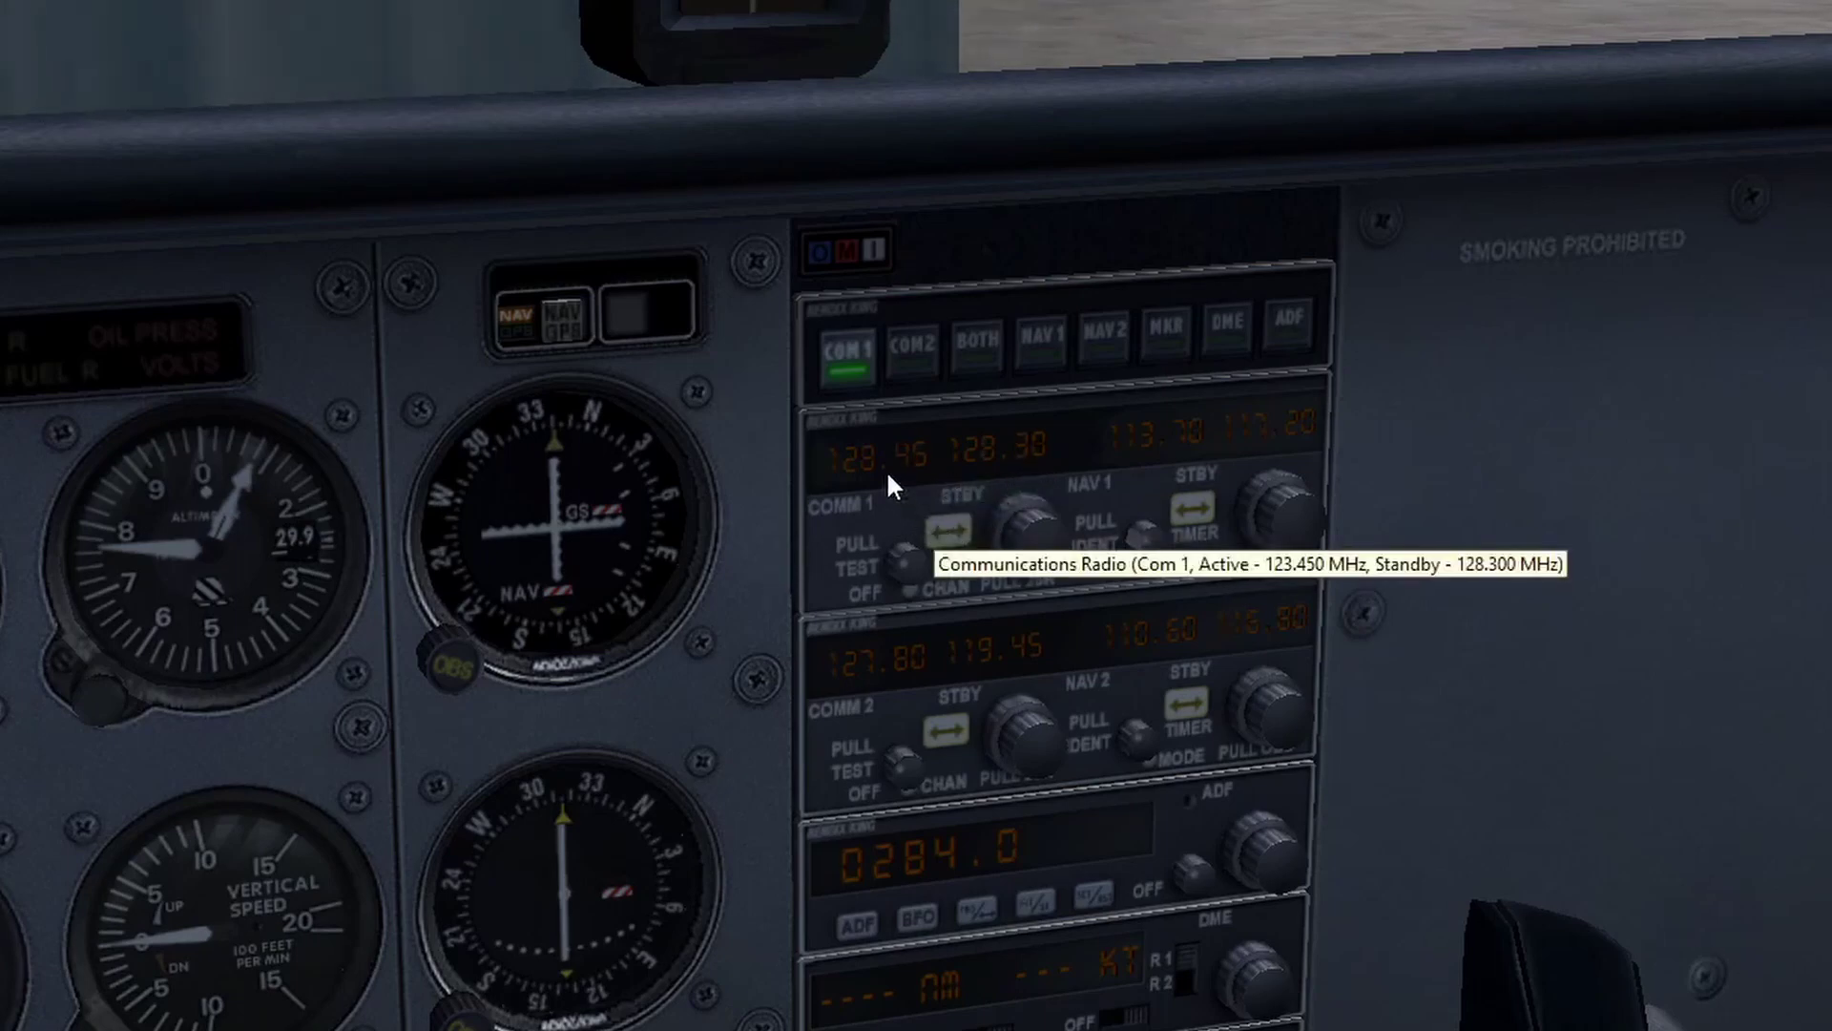
{"action": "scroll", "coordinate": [1029, 706], "scroll_direction": "up", "scroll_amount": 4}
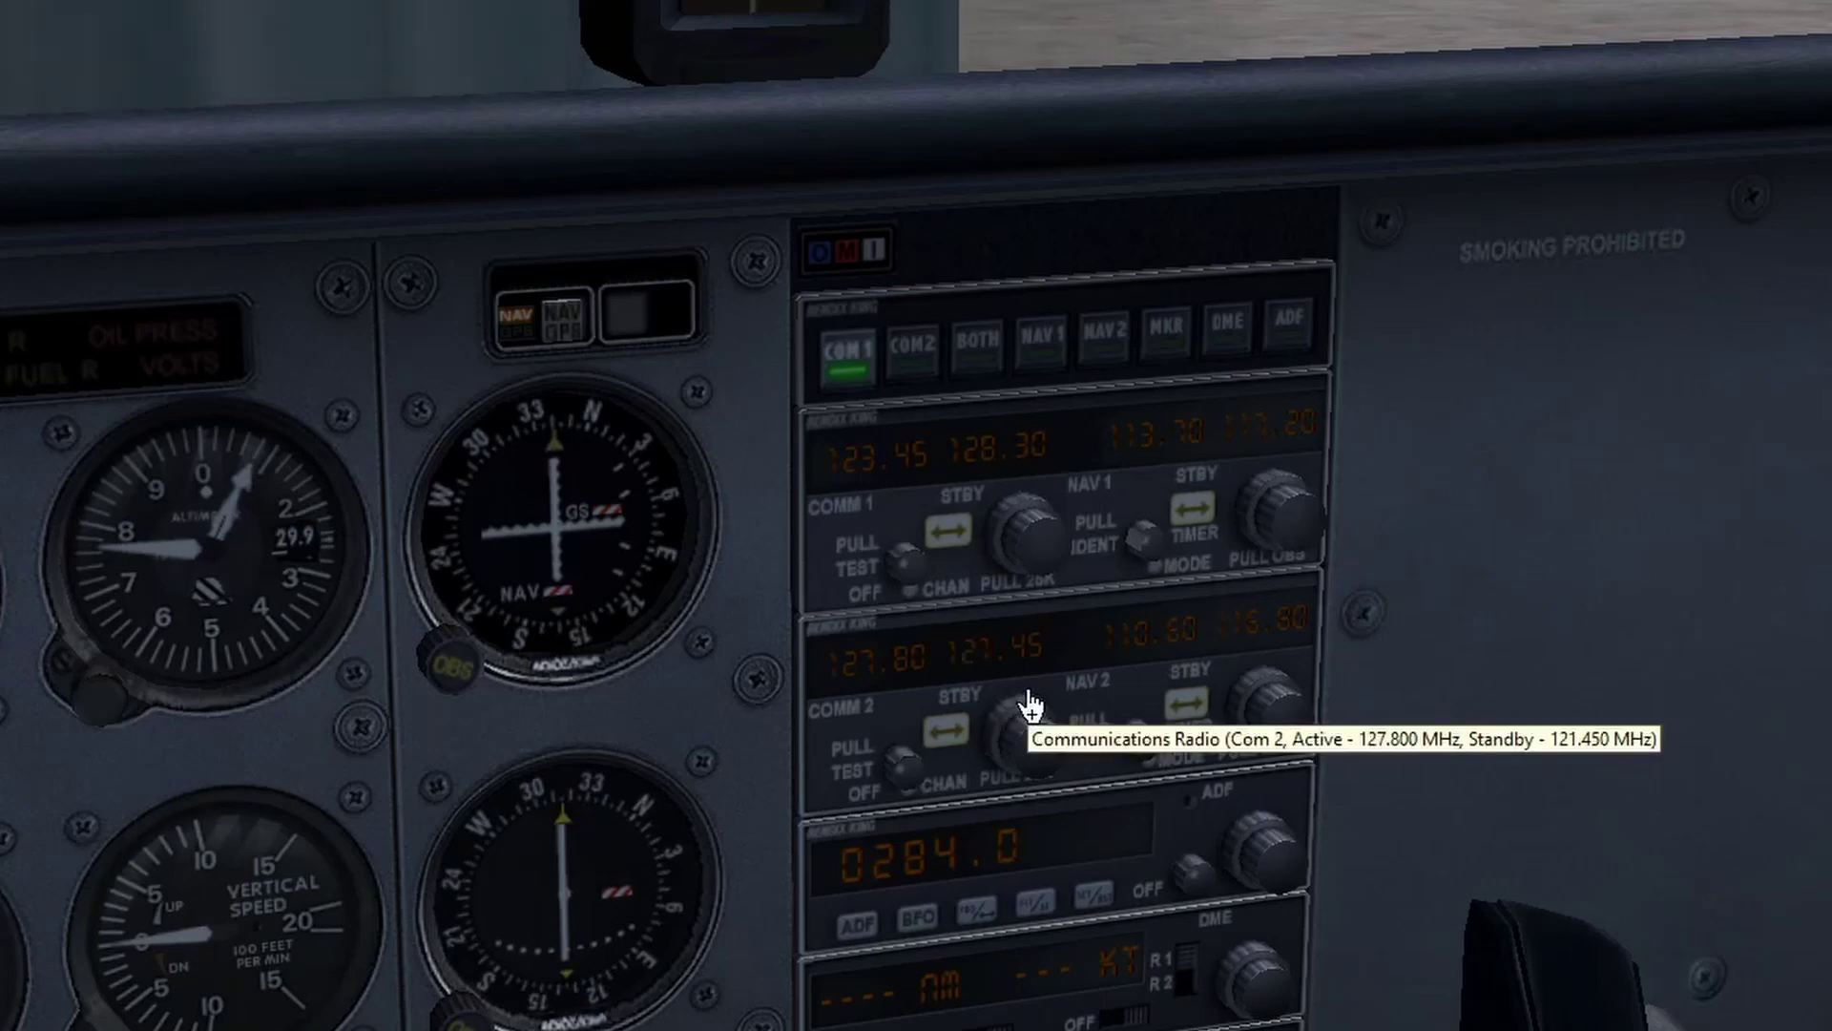
{"action": "left_click", "coordinate": [943, 731]}
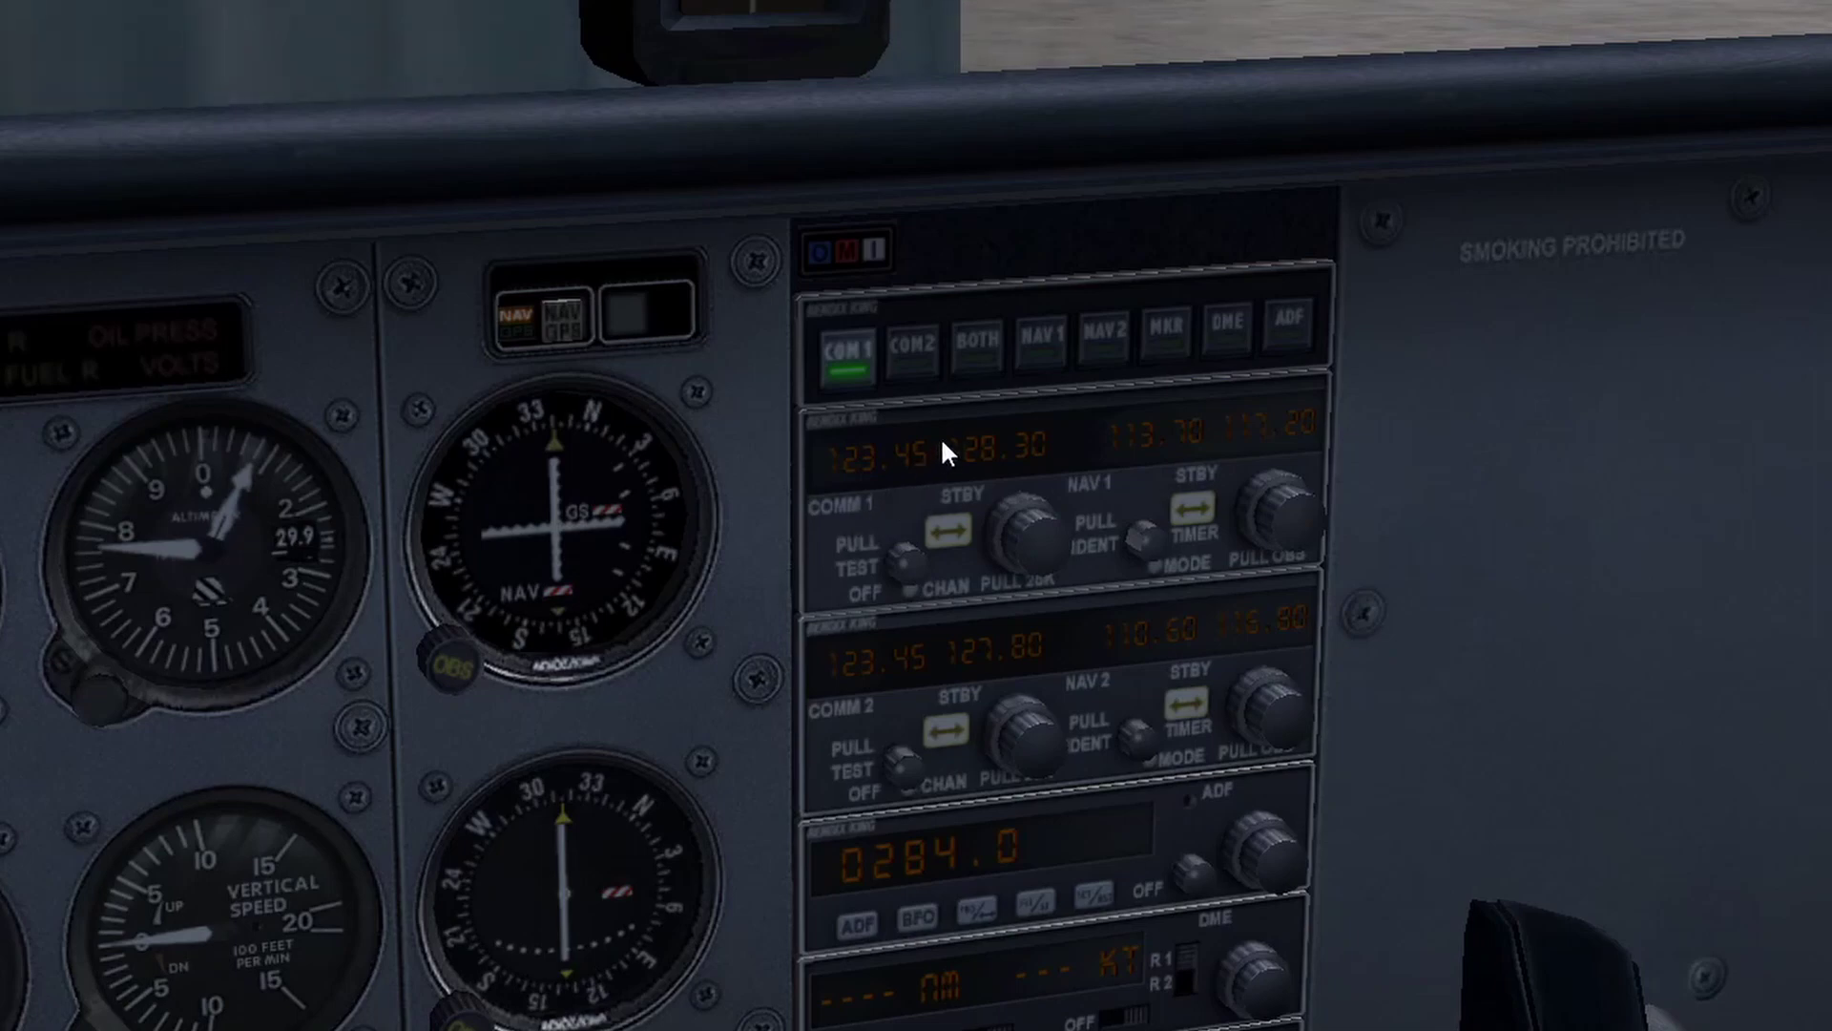
{"action": "left_click", "coordinate": [978, 365]}
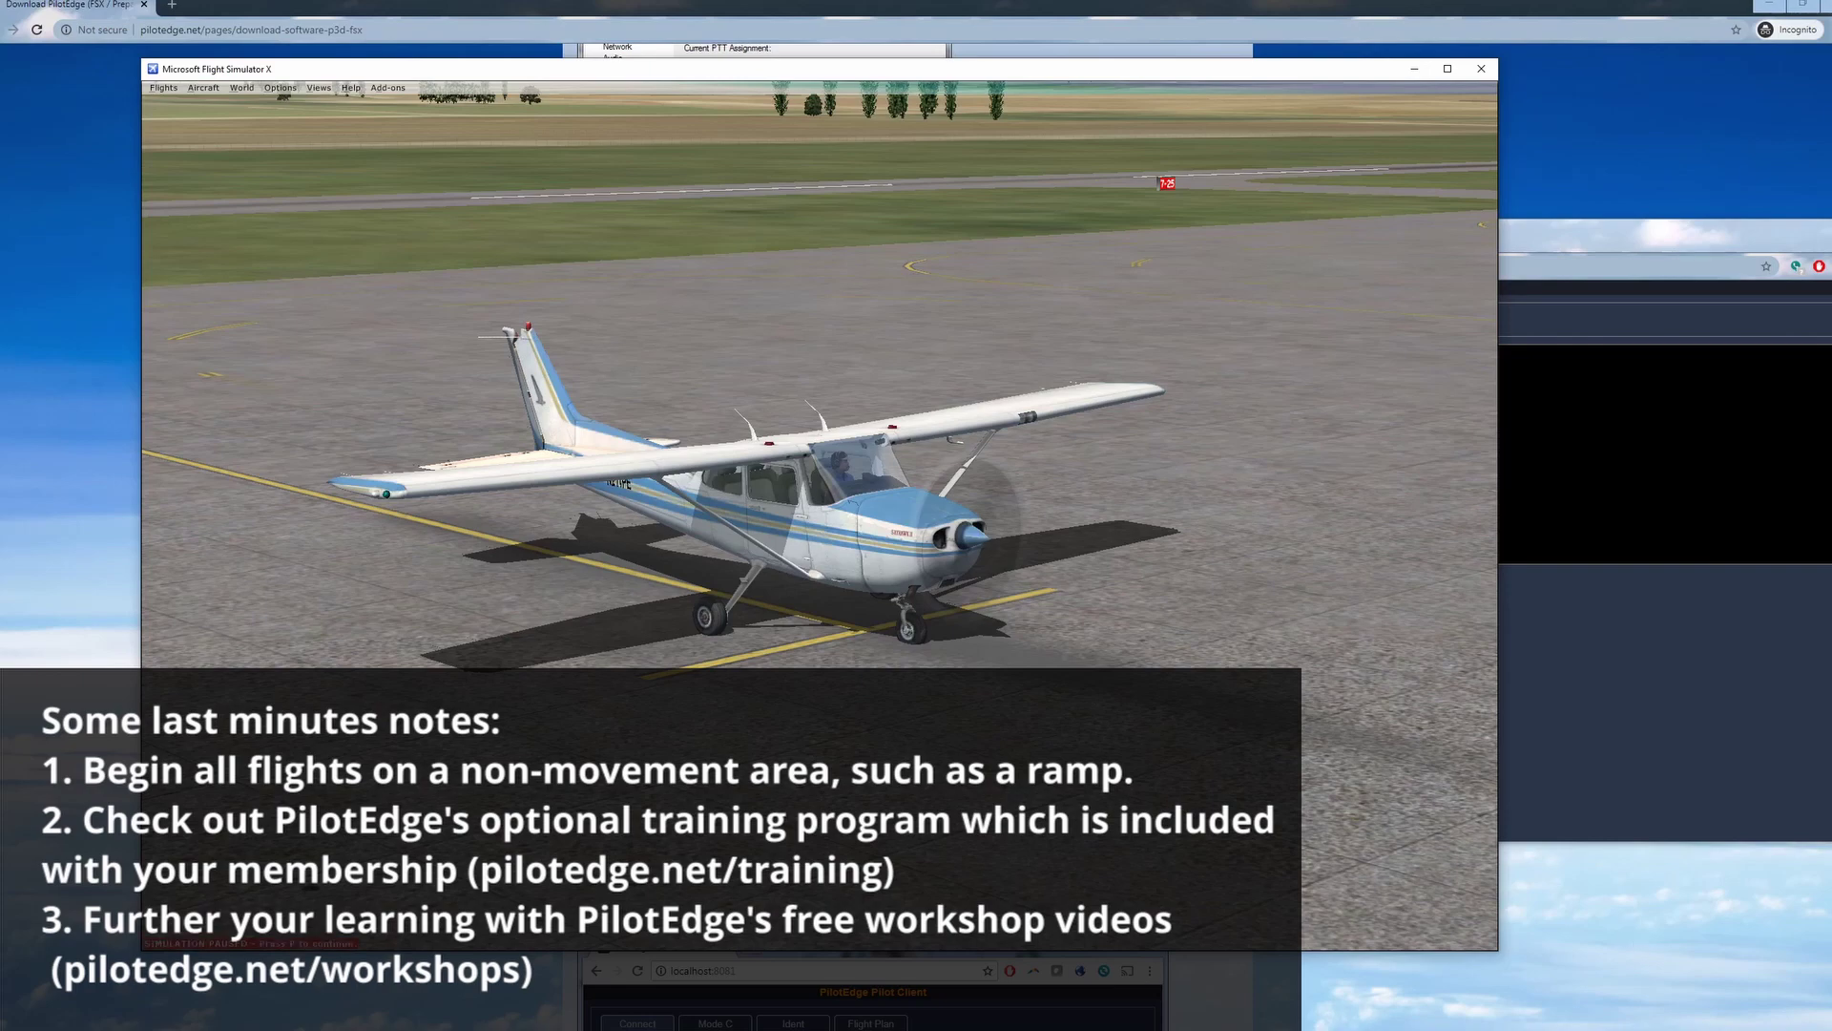
Open the PilotEdge client's Settings window from its hidden tray icon.
{"action": "left_click", "coordinate": [1723, 1026]}
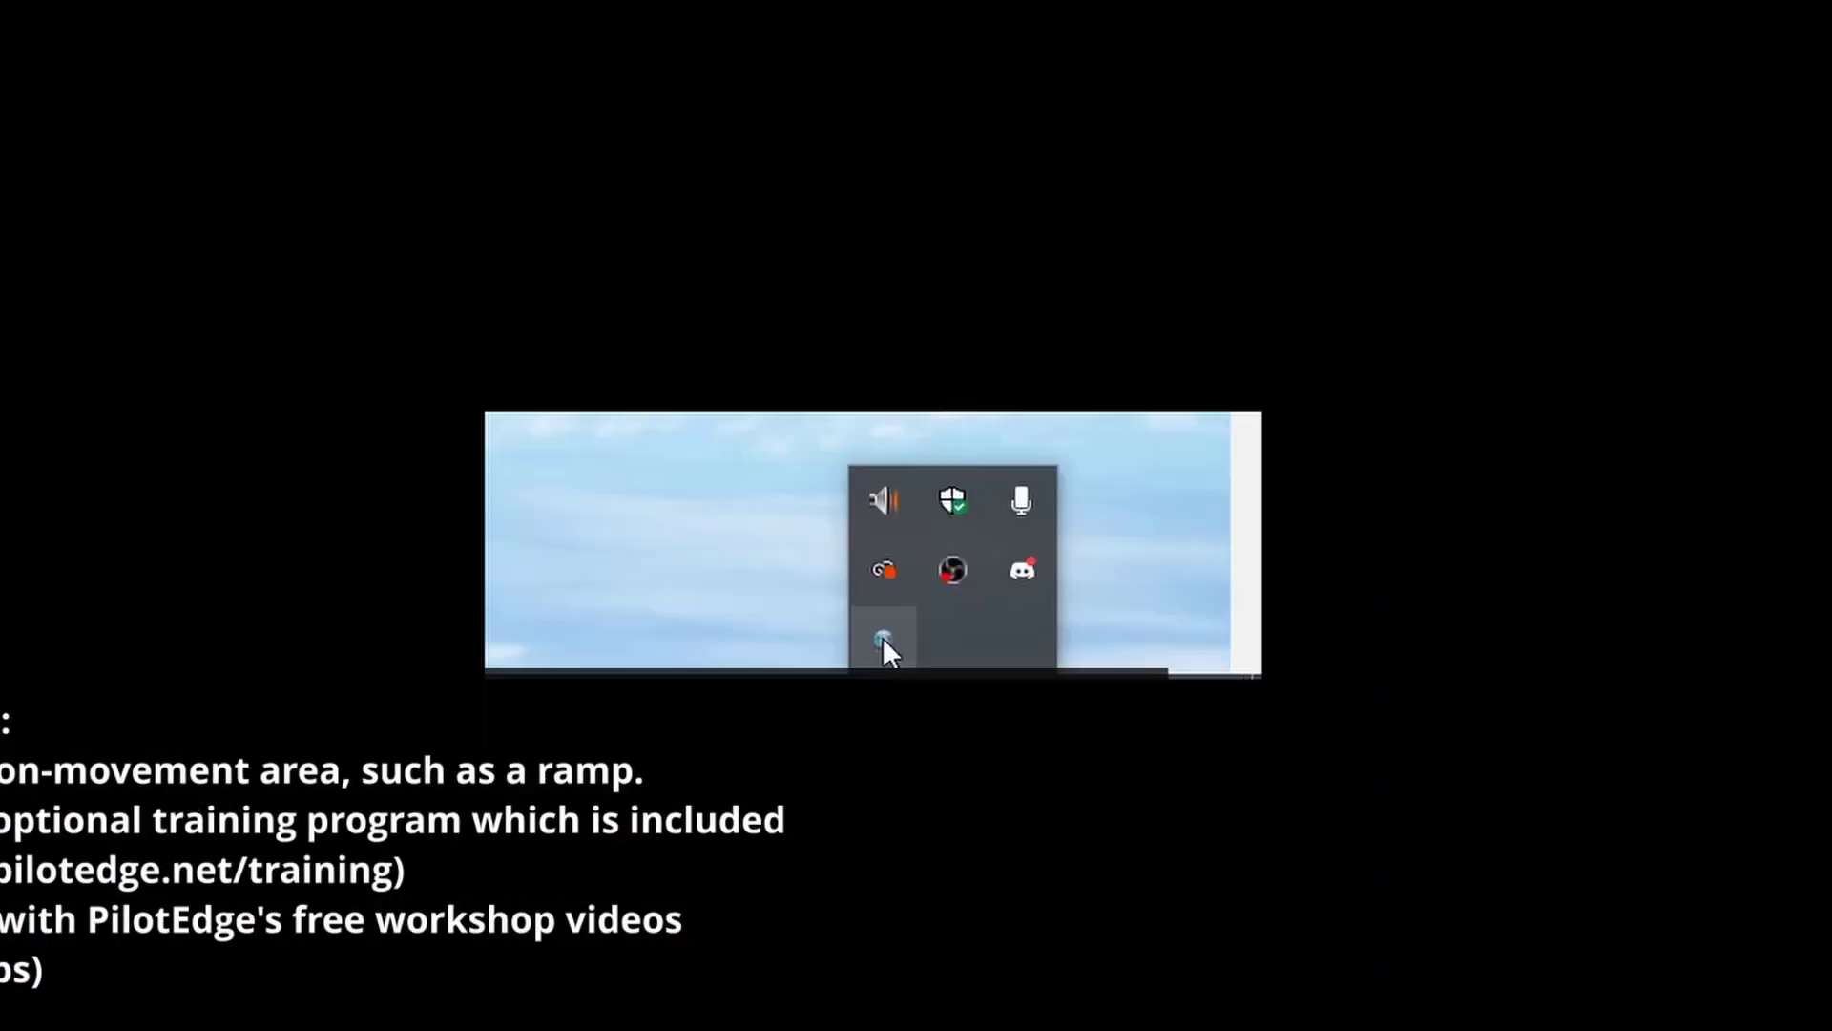
{"action": "right_click", "coordinate": [1694, 1005]}
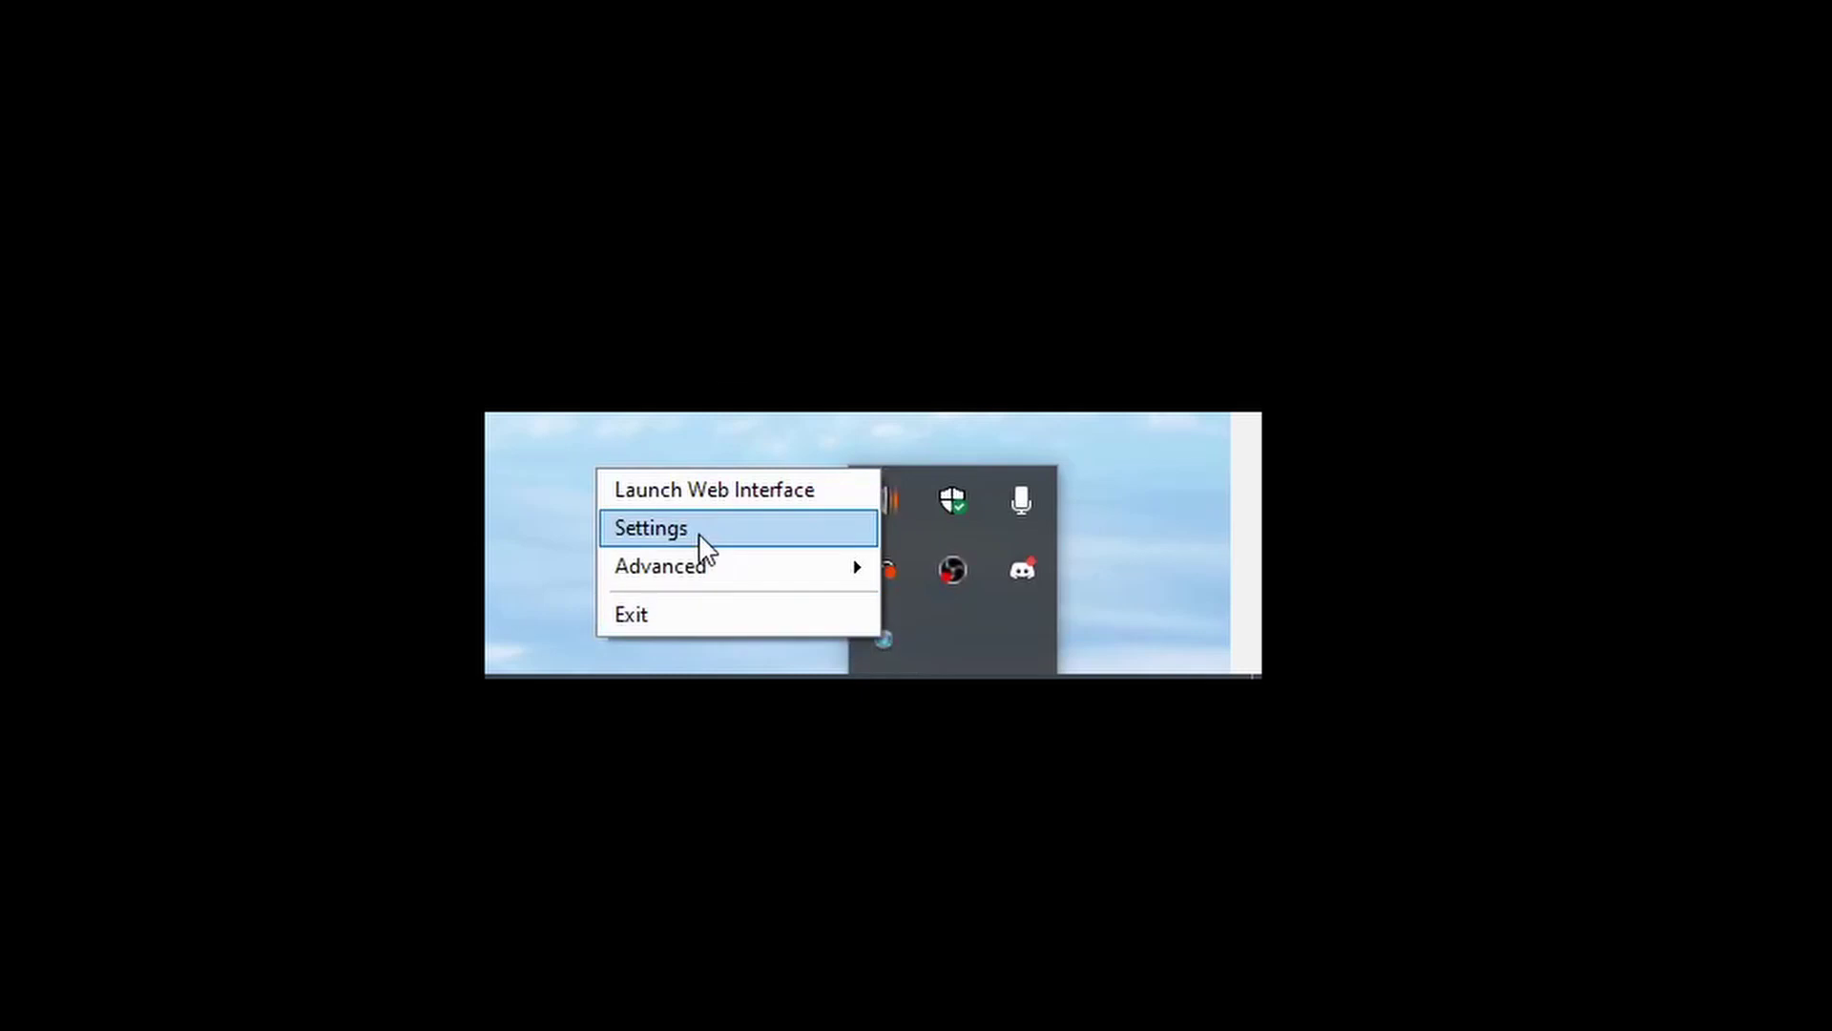
{"action": "left_click", "coordinate": [699, 531]}
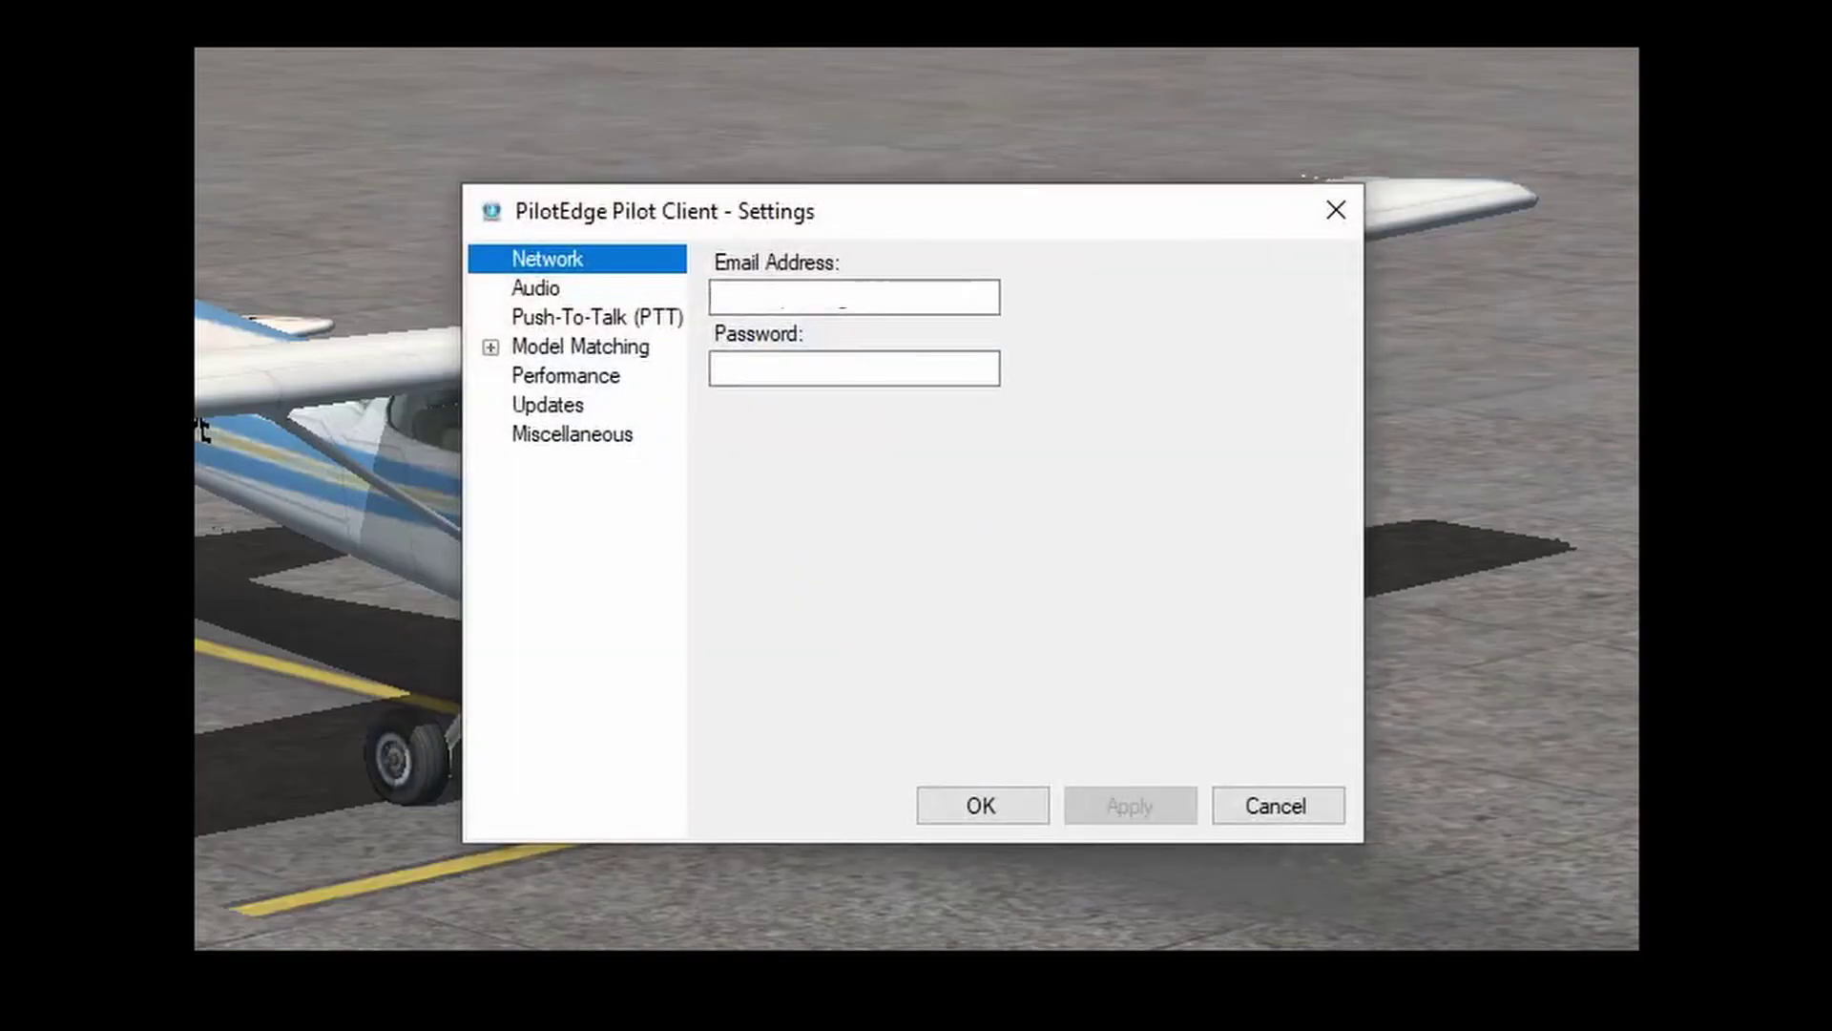